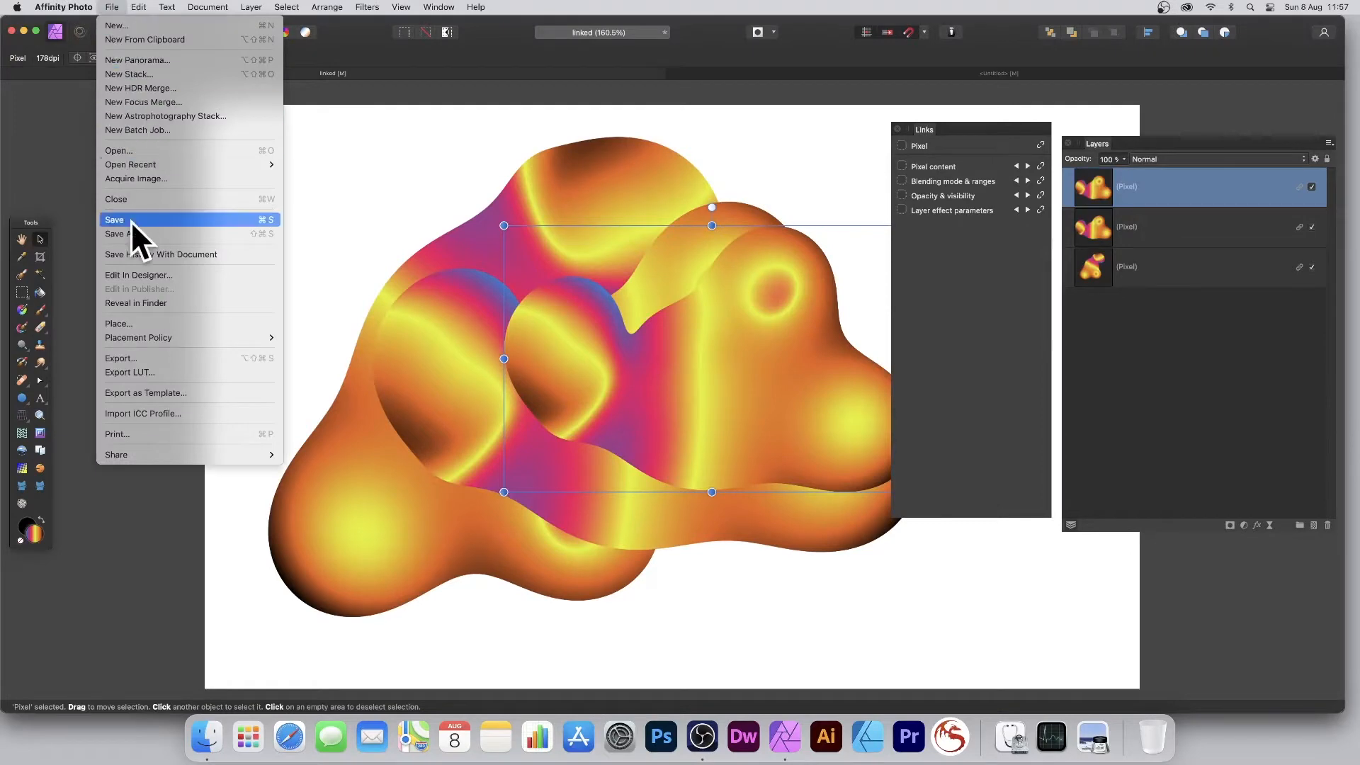
Save the current document and place the file "linked" on the untitled document's page with the Linked placement policy
left_click(131, 221)
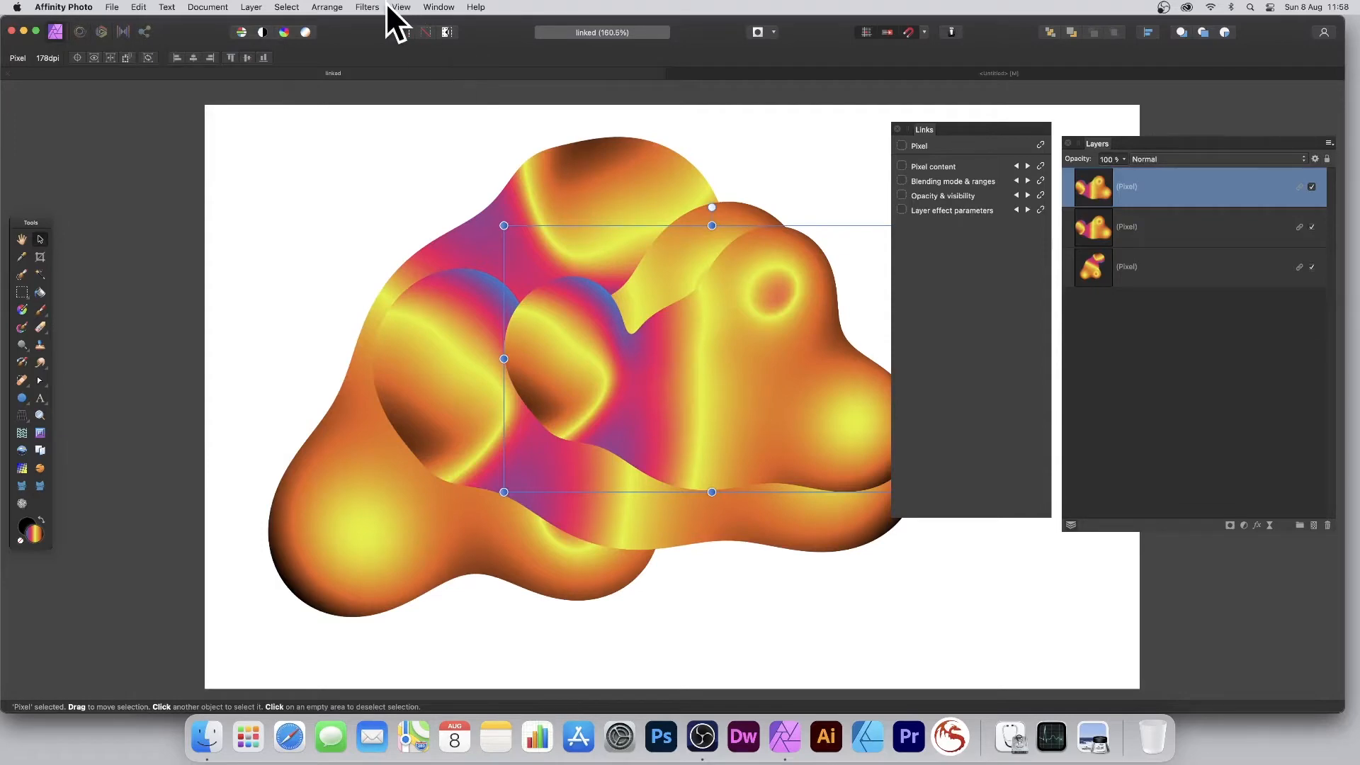
left_click(833, 71)
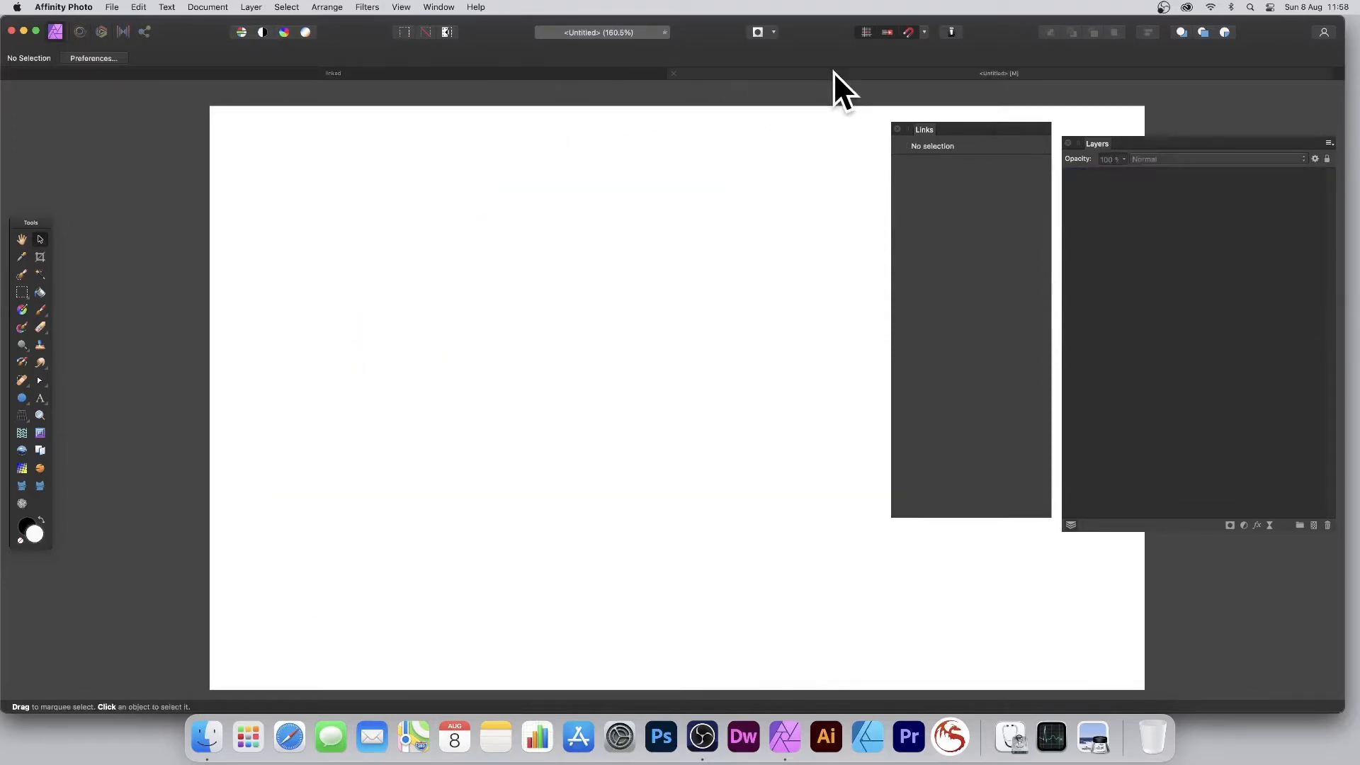
left_click(112, 7)
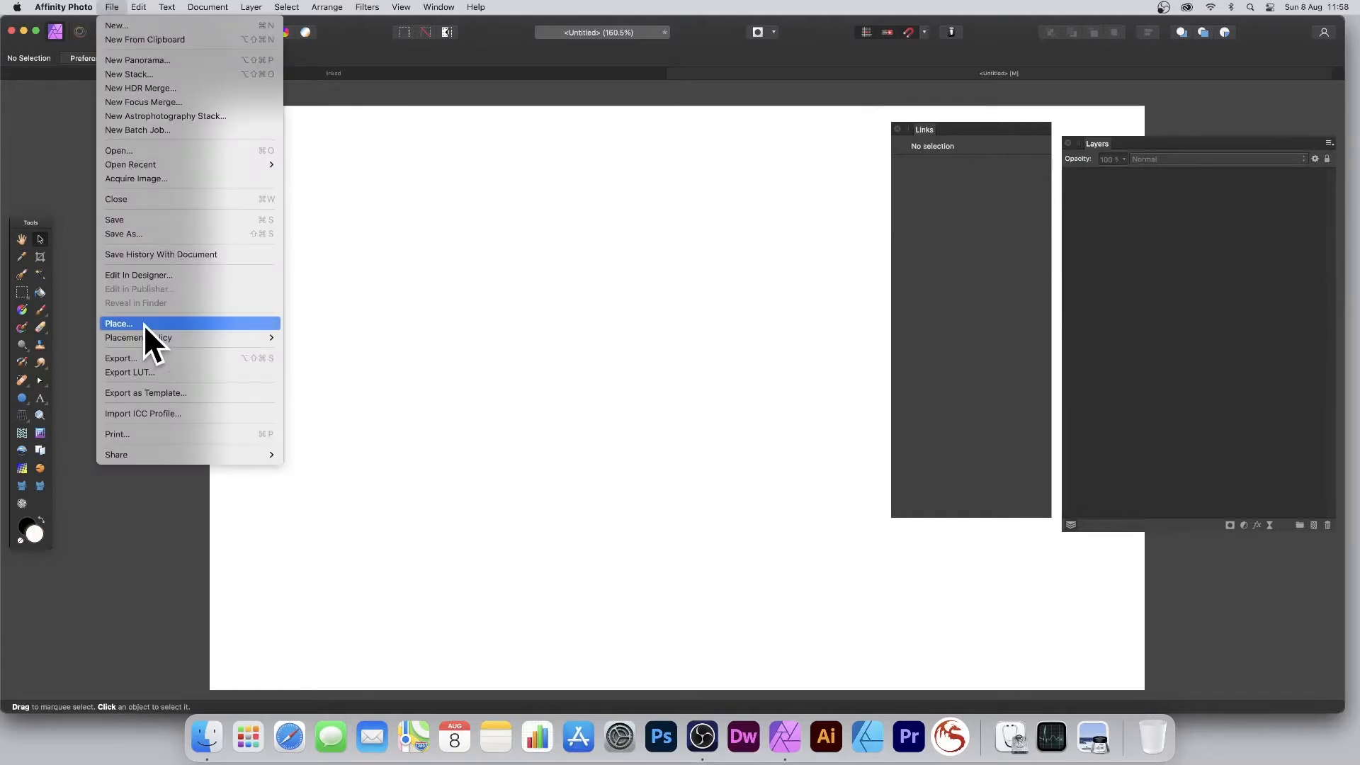
mouse_move(140, 335)
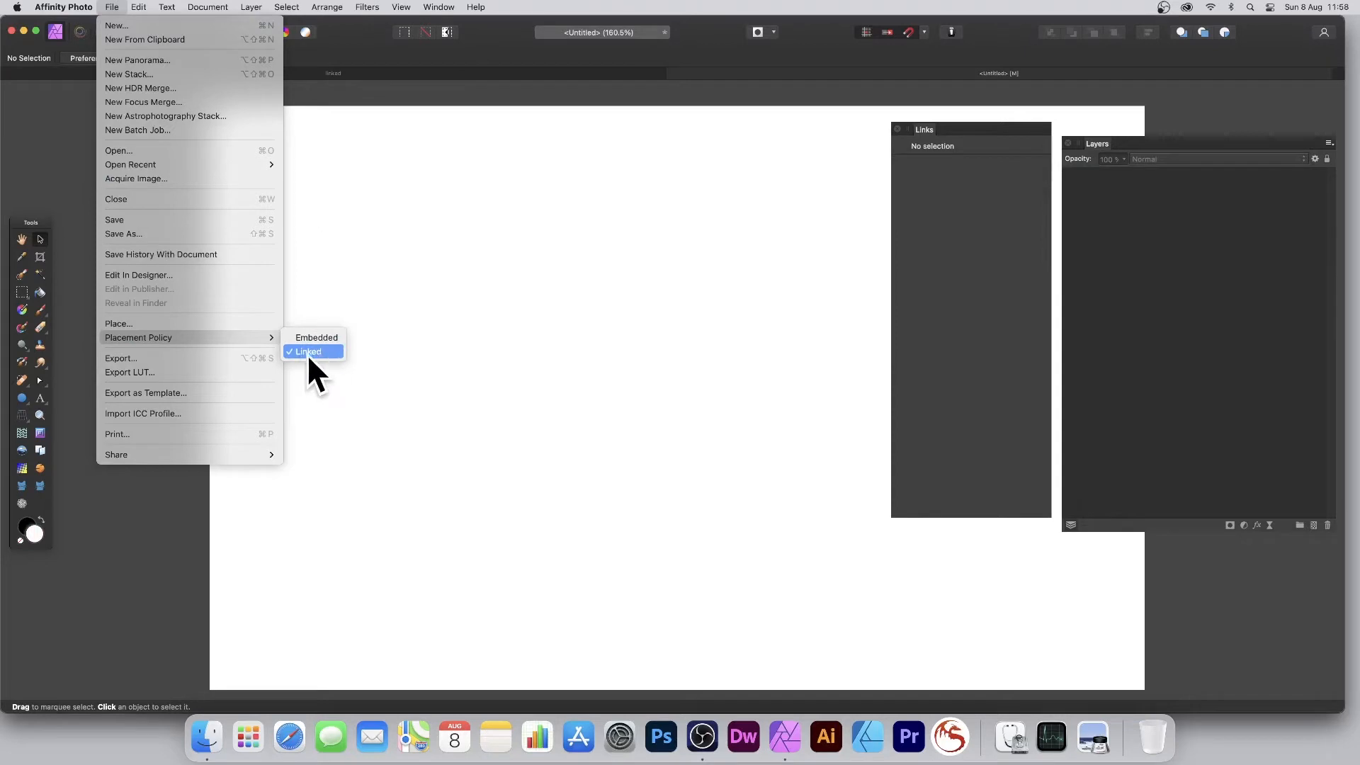
left_click(171, 325)
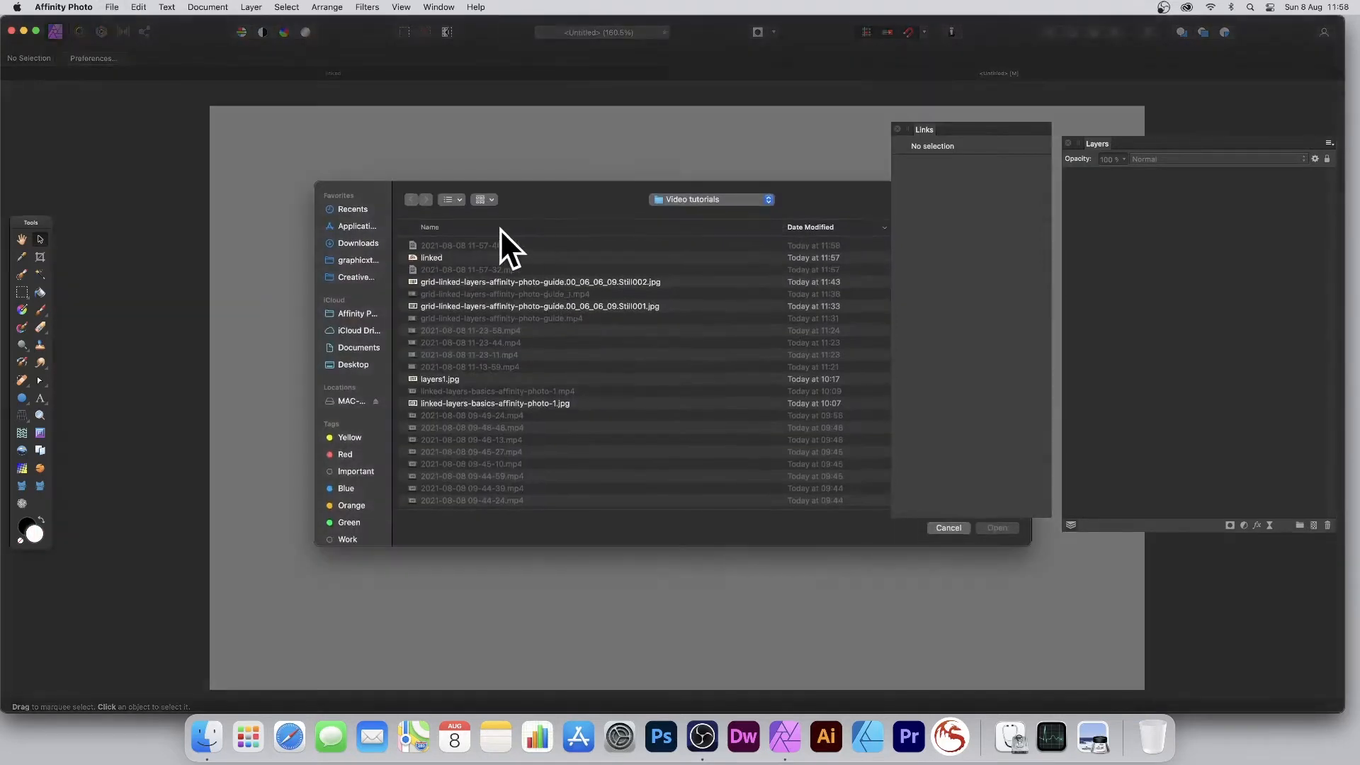
left_click(435, 256)
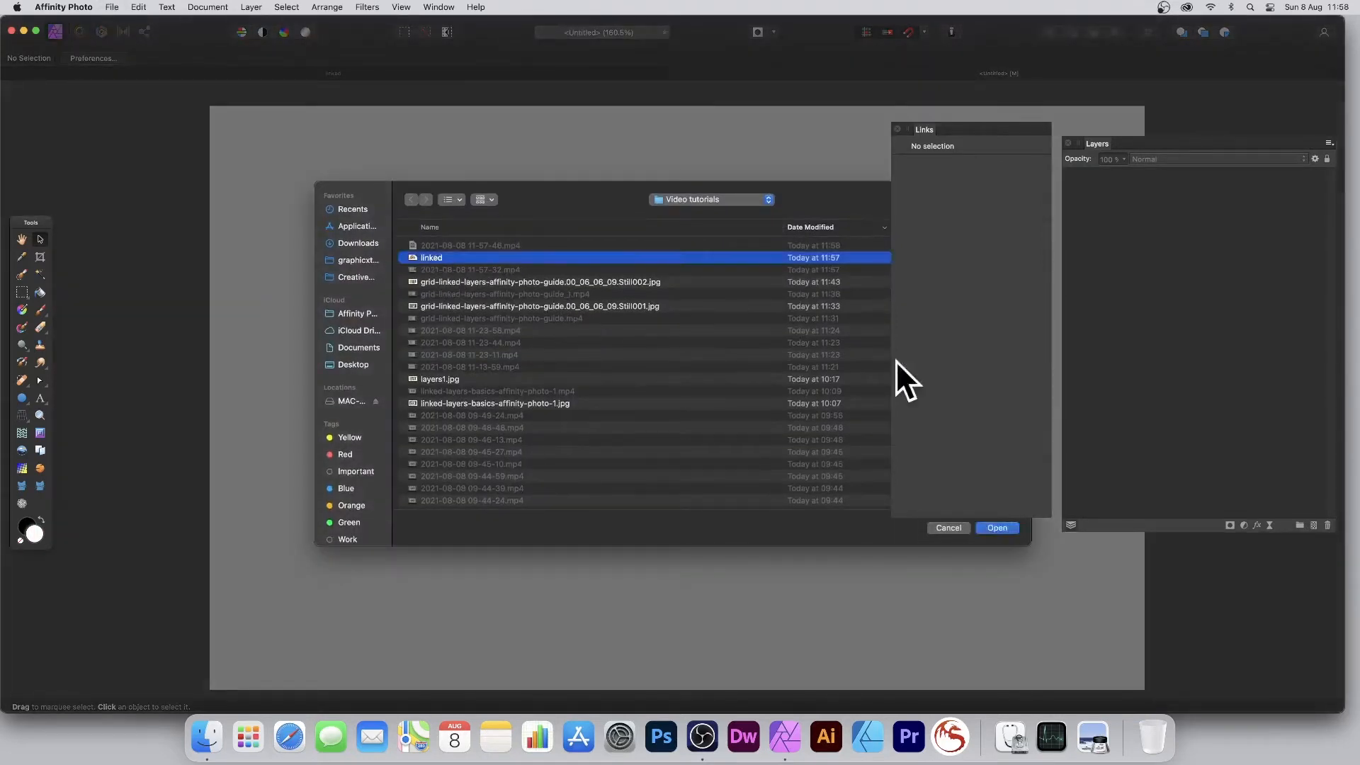
left_click(1008, 531)
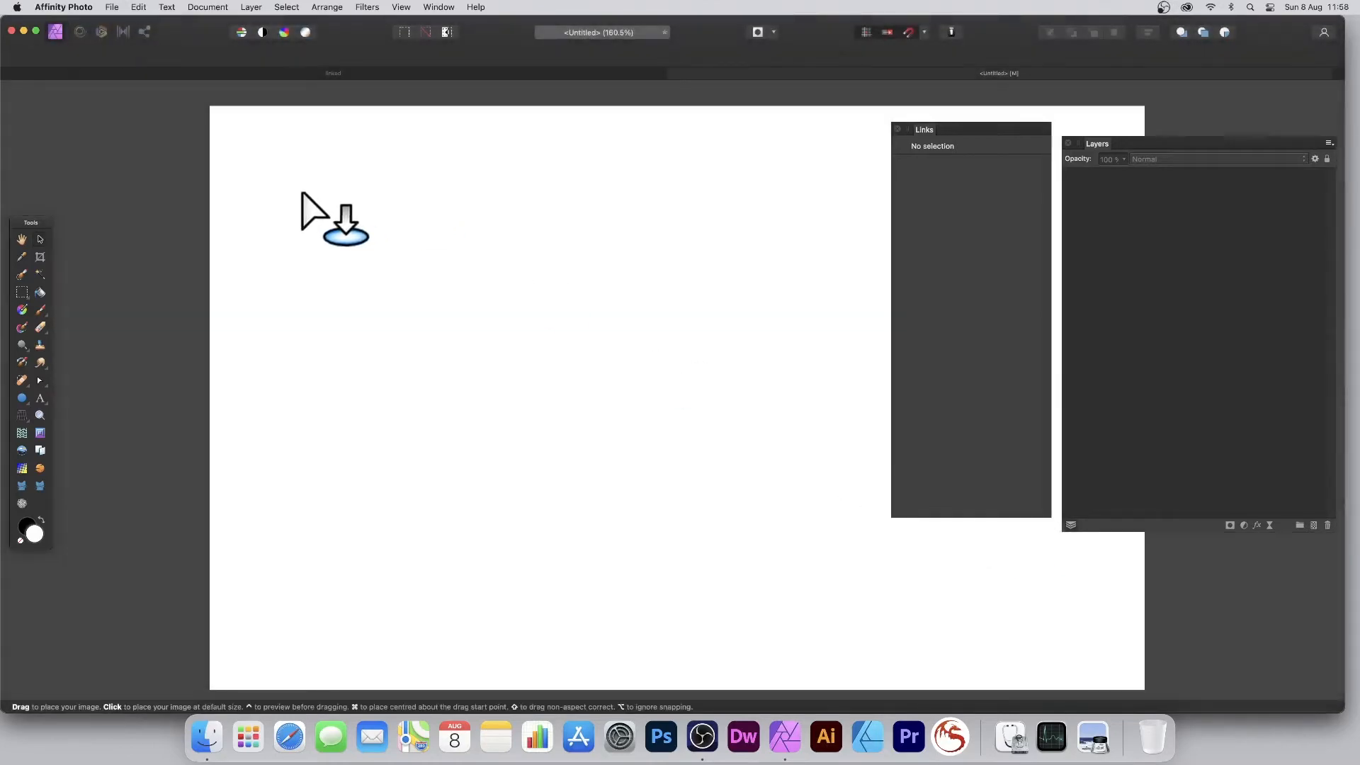
left_click(298, 188)
left_click_drag(299, 188, 731, 424)
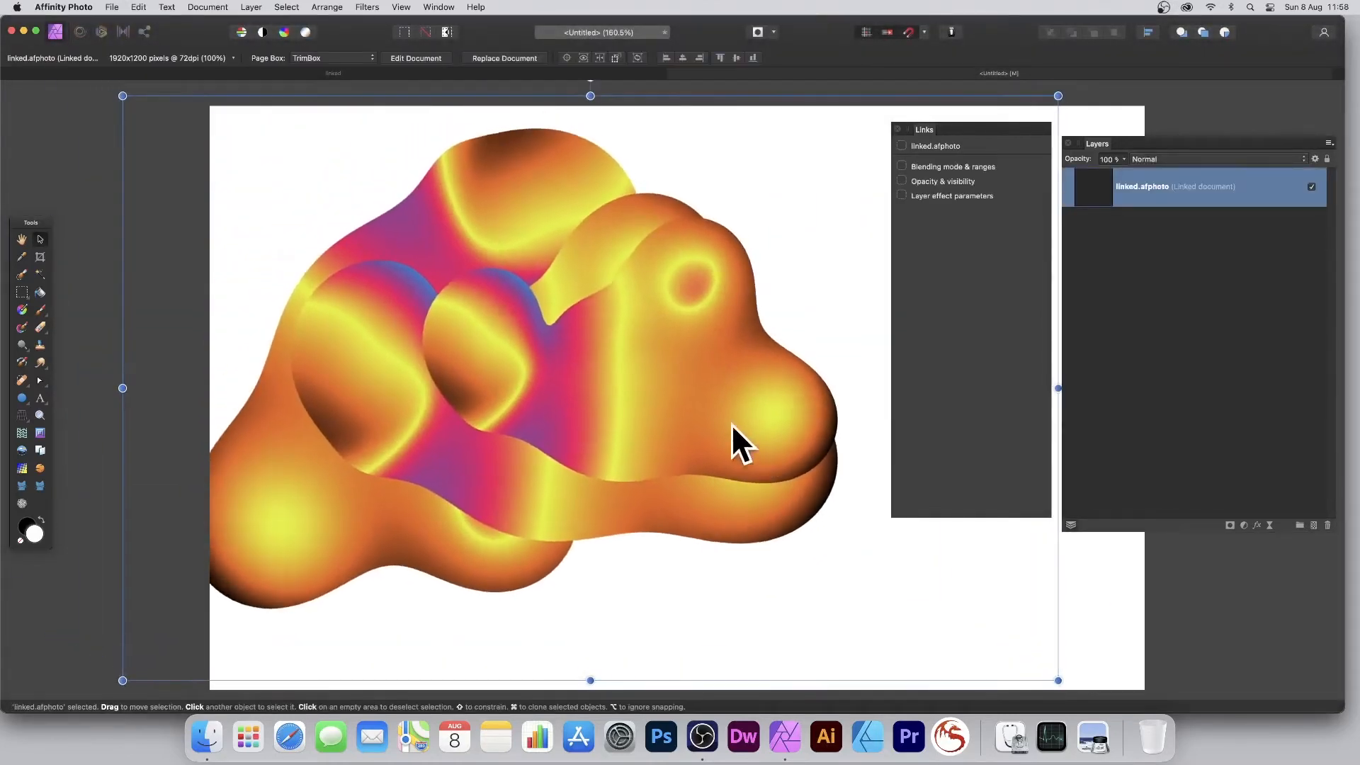
Scale the placed linked document down to about 64% and move it near the middle of the page
left_click_drag(123, 96, 446, 309)
left_click_drag(688, 416, 546, 345)
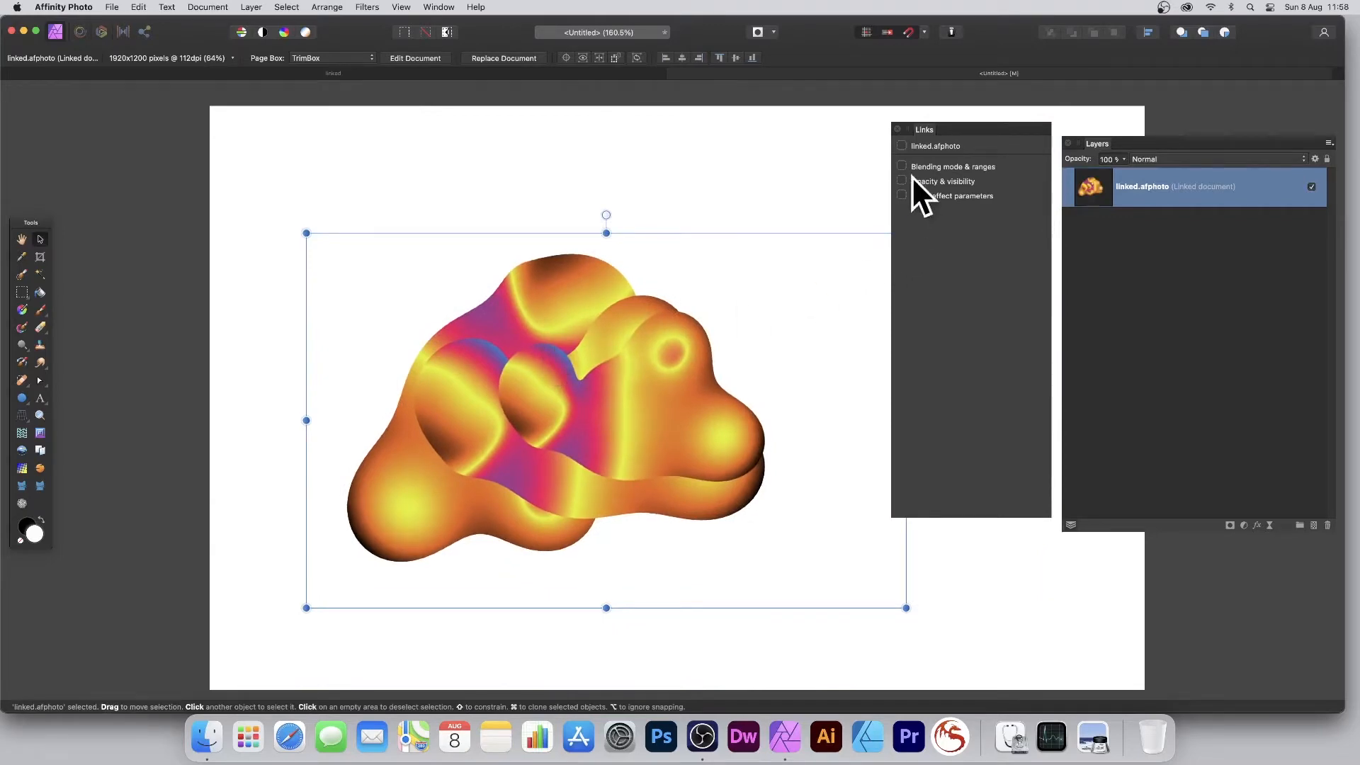
left_click(401, 7)
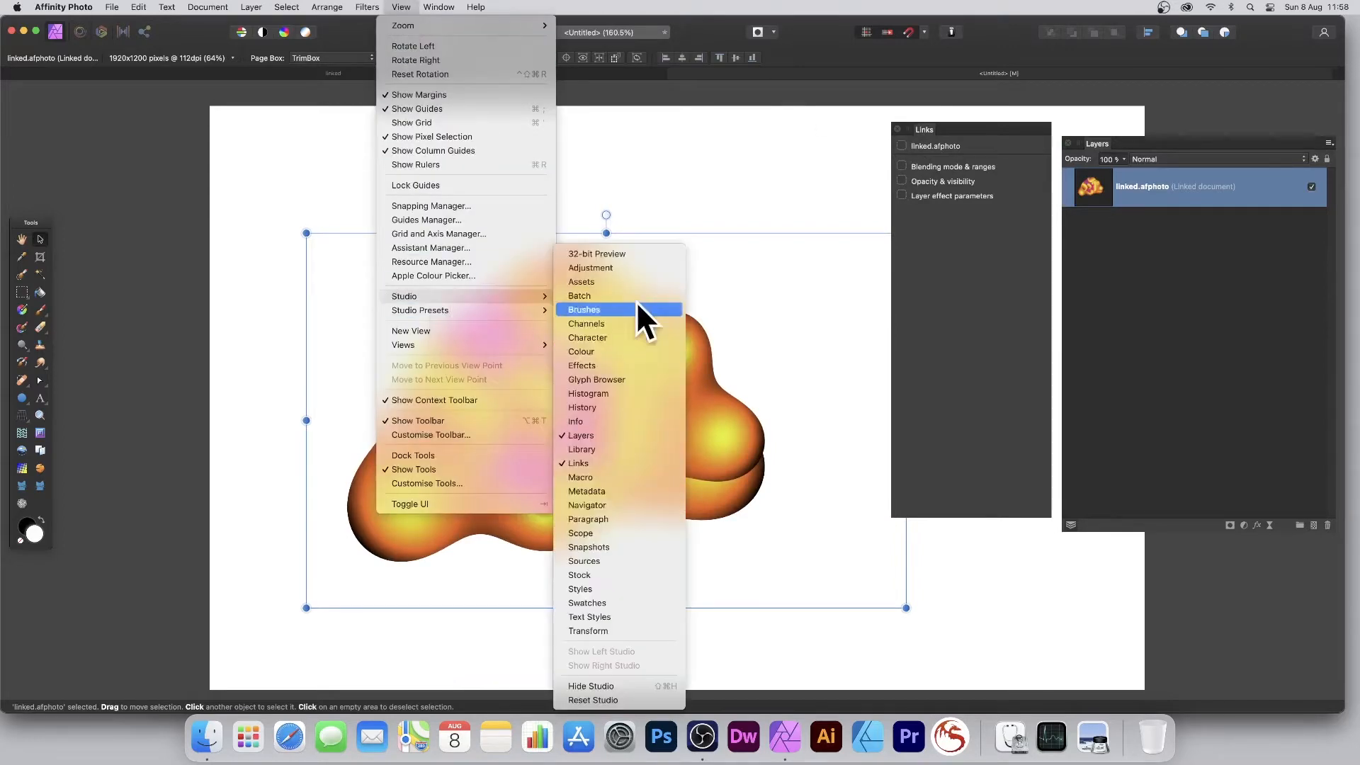
left_click(950, 164)
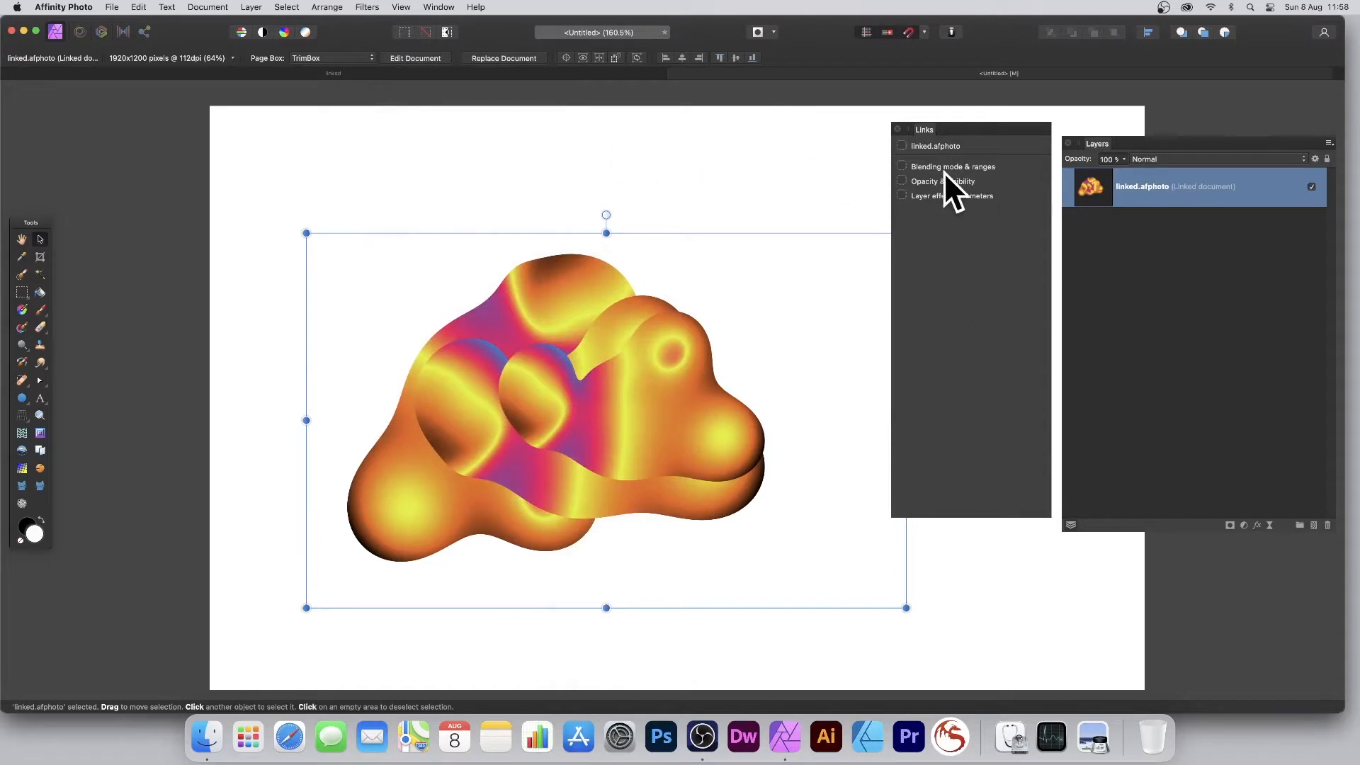
left_click(365, 7)
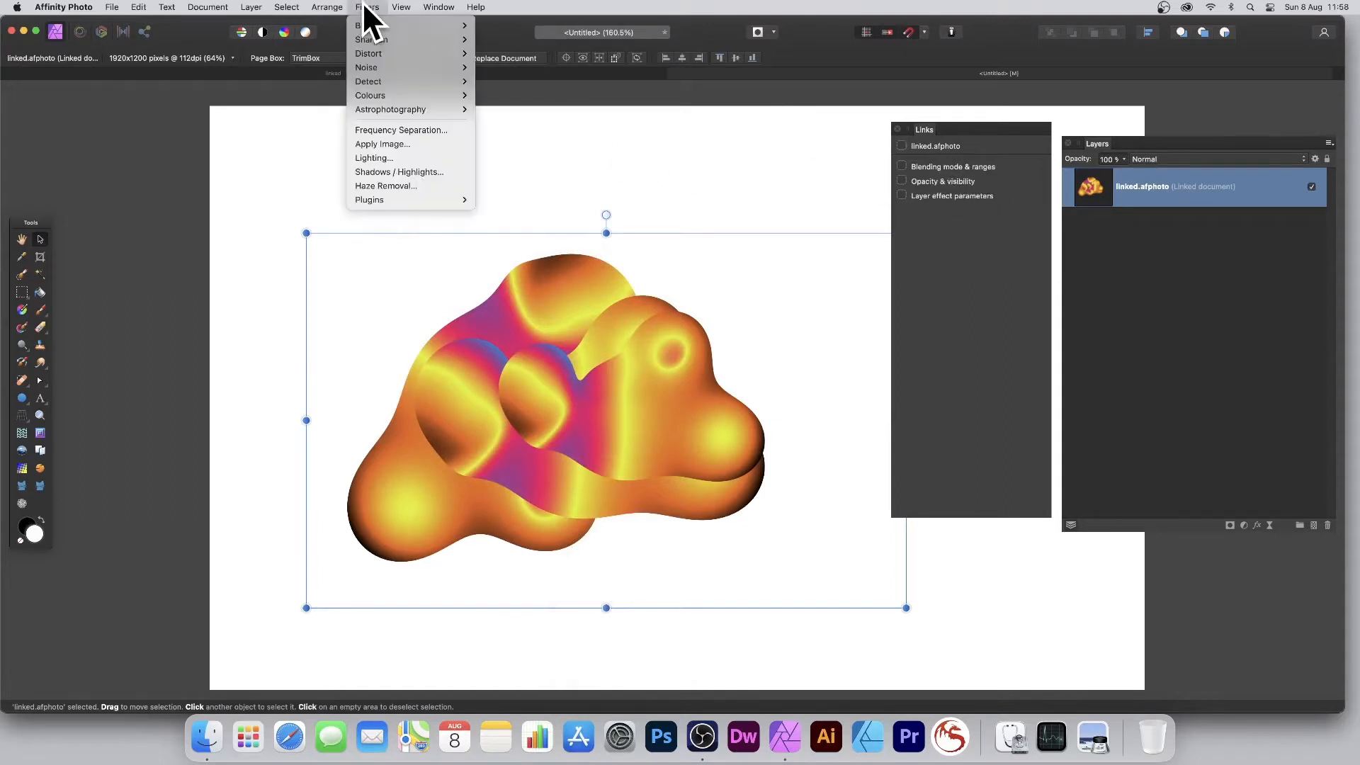
mouse_move(371, 55)
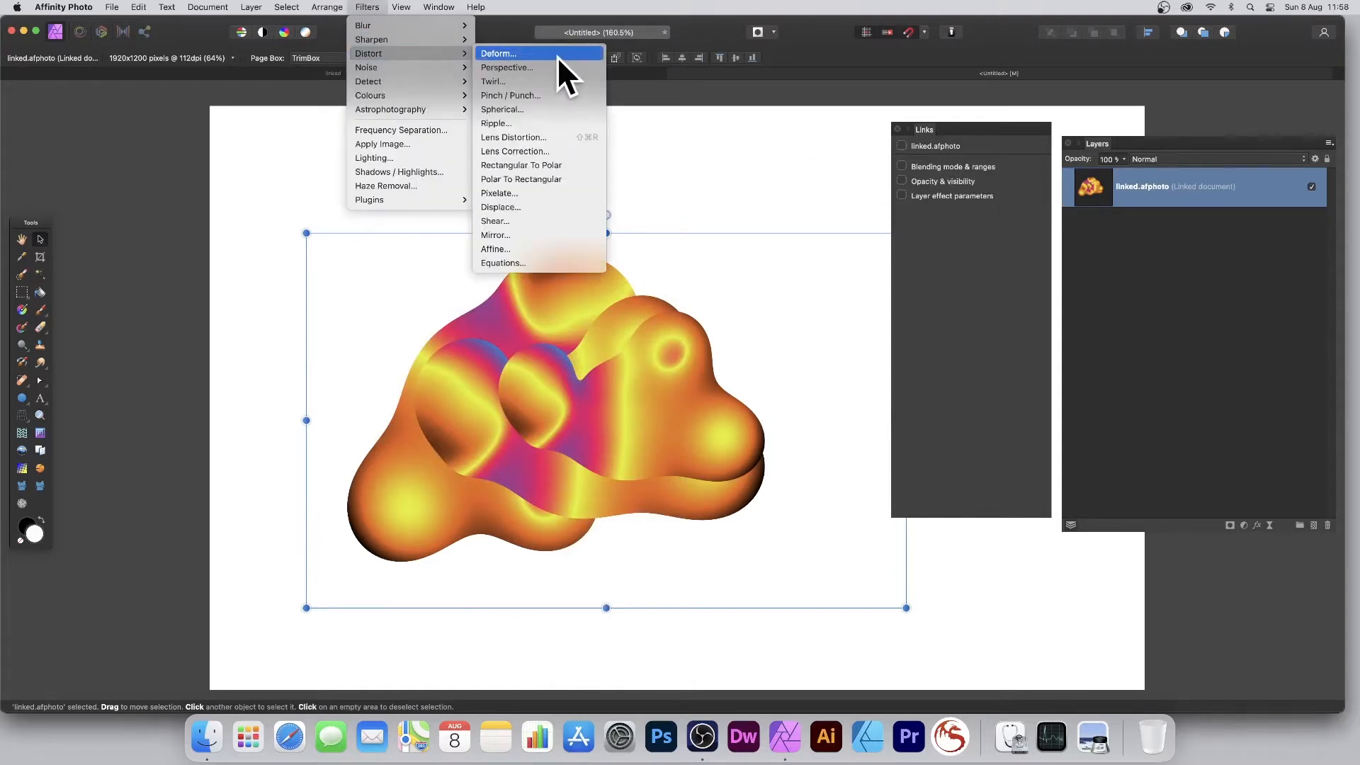
left_click(823, 172)
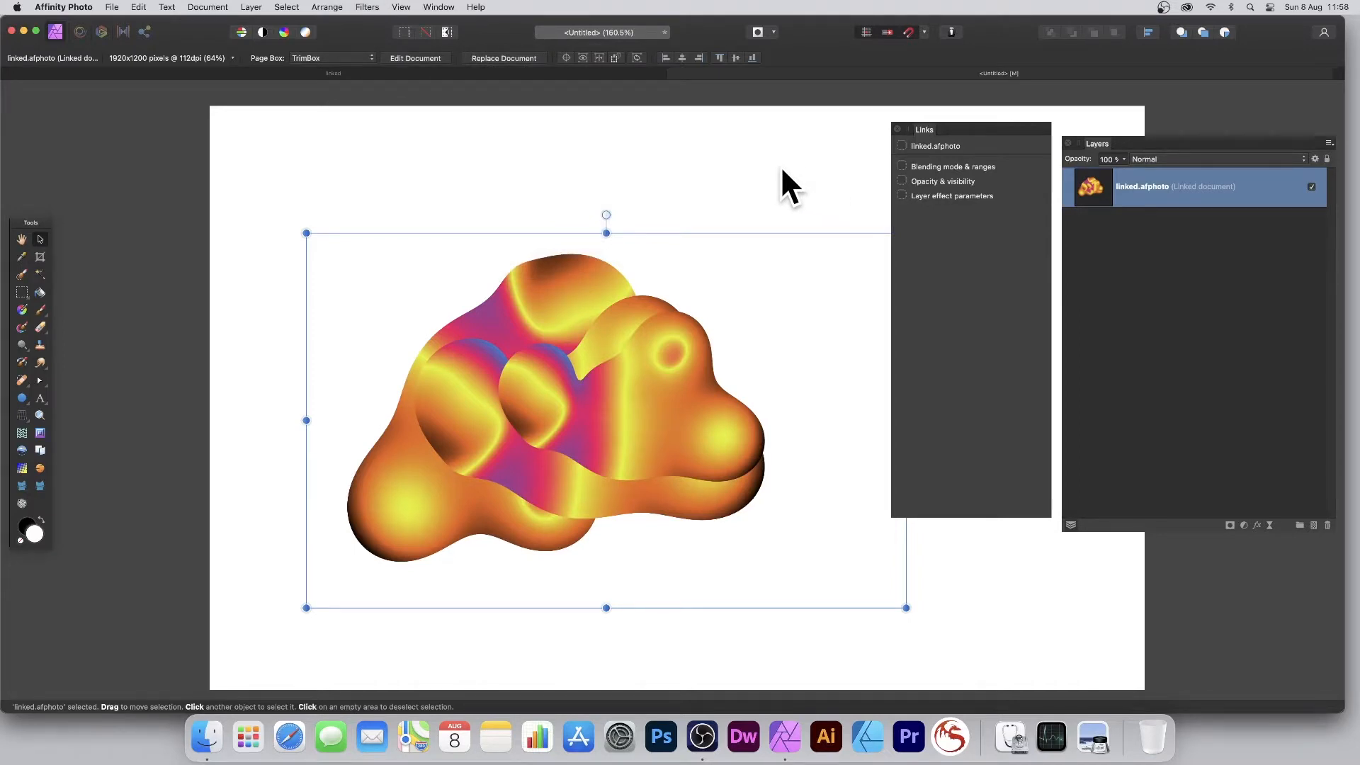
Move the placed linked document slightly up and to the left on the page
scroll(781, 165, "left", 4)
scroll(716, 220, "right", 2)
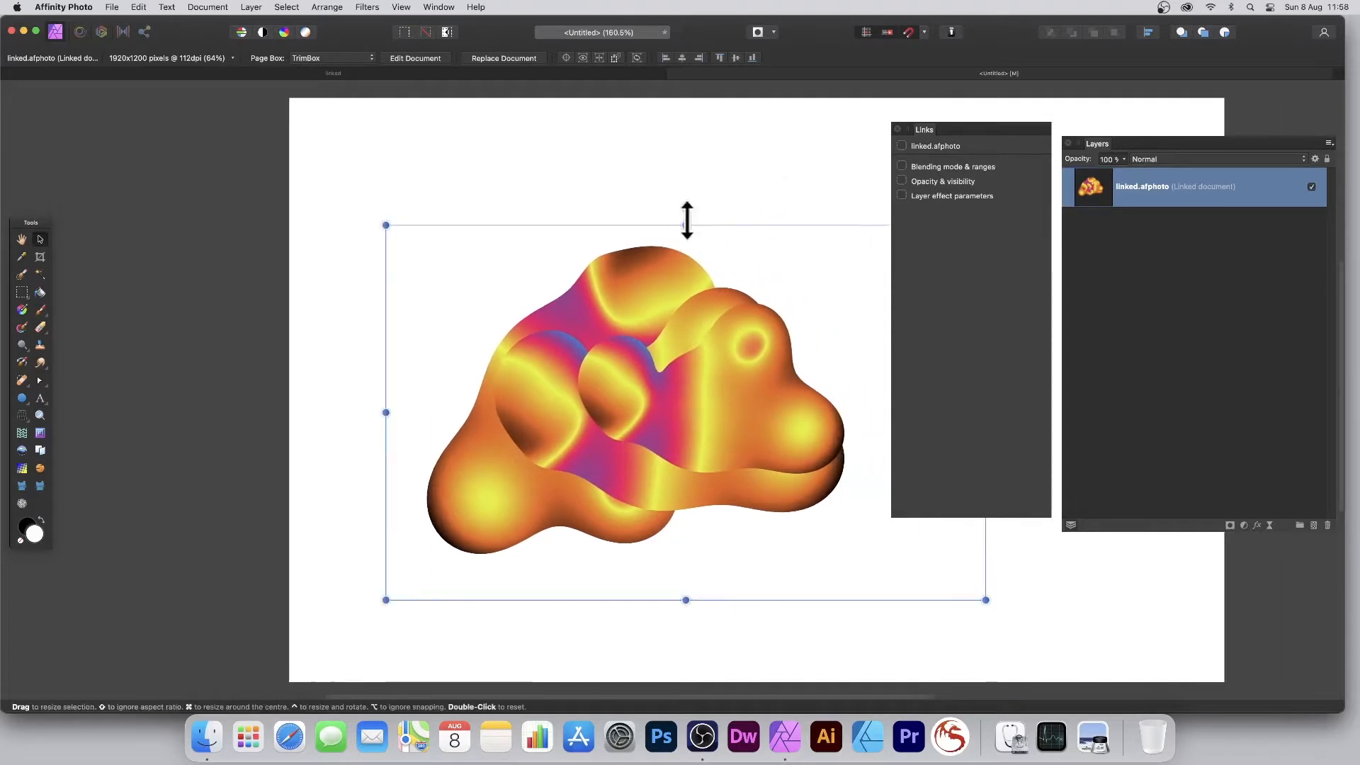
left_click_drag(680, 345, 636, 313)
scroll(631, 314, "right", 3)
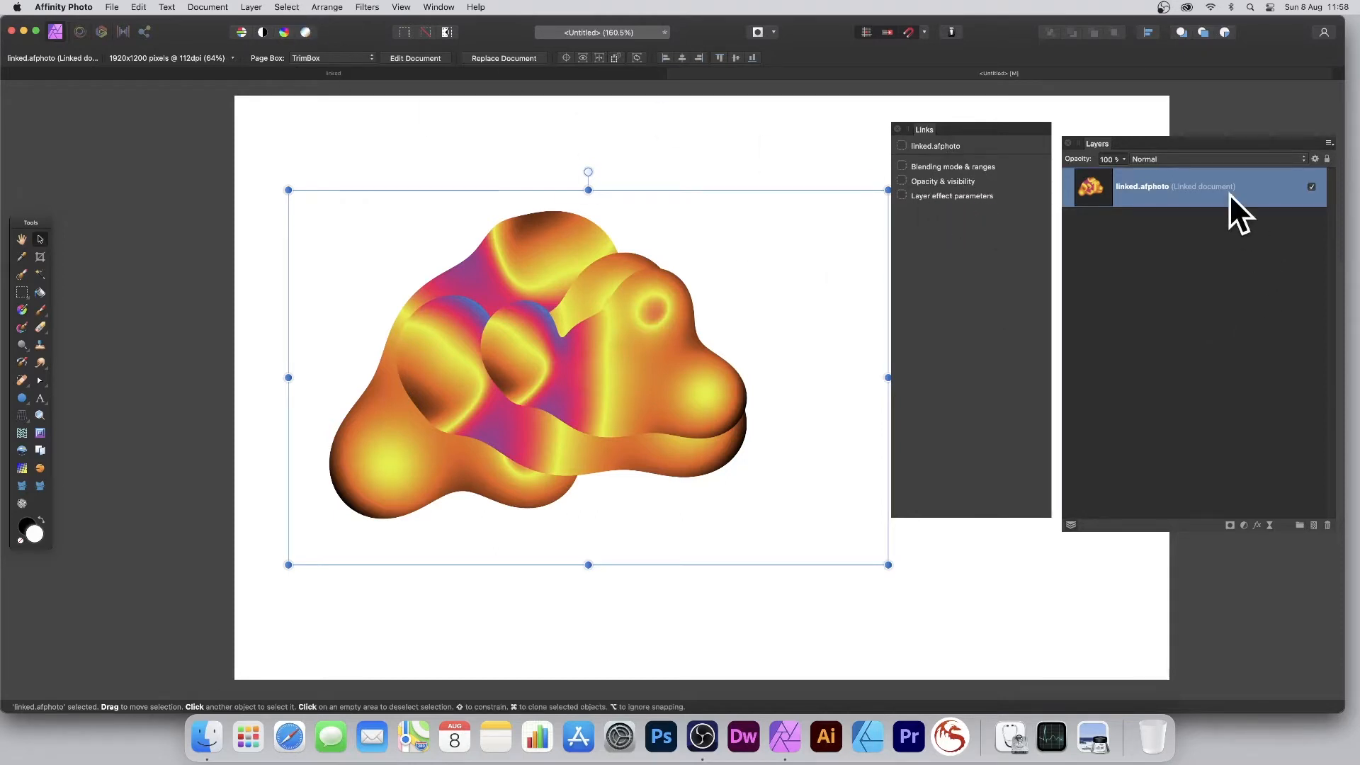
Create four linked duplicates of the placed document, spreading the overlapping copies across the page
left_click(257, 7)
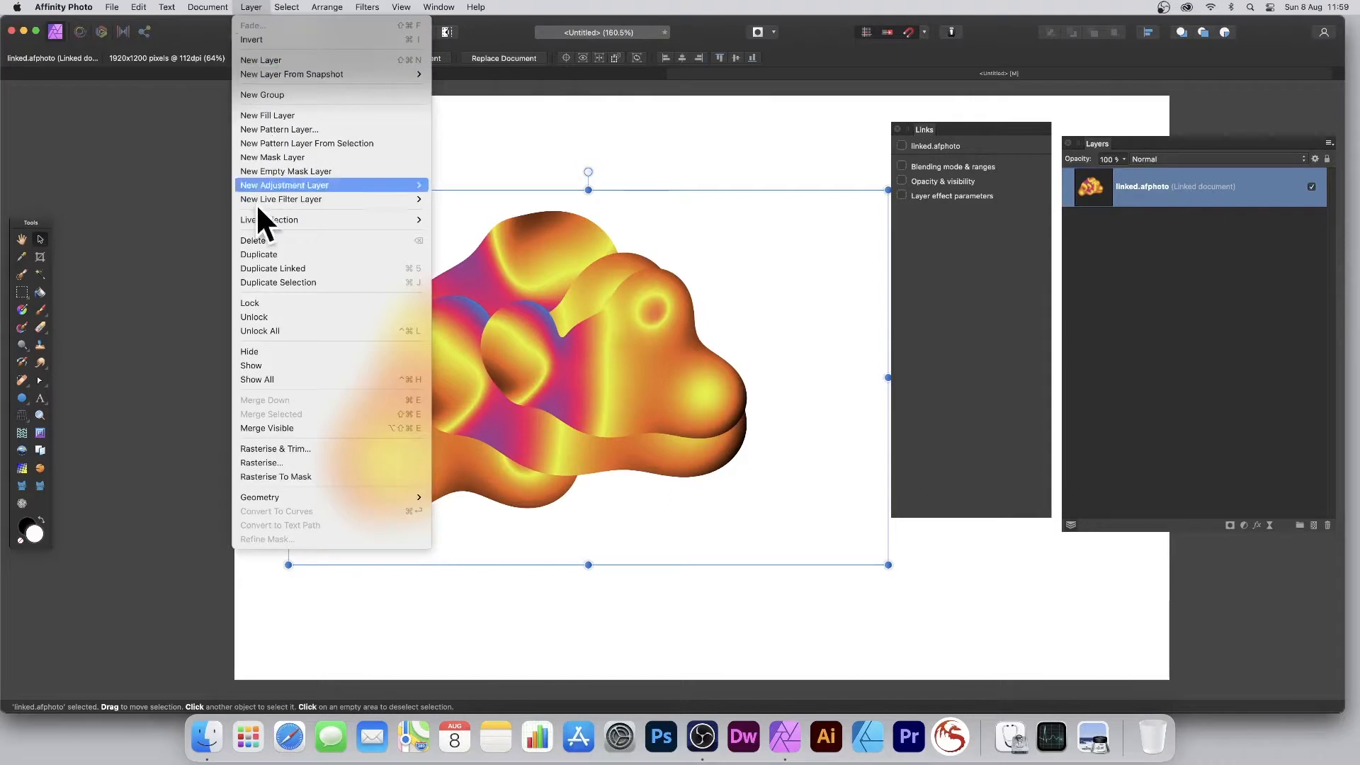
left_click(278, 270)
left_click_drag(581, 329, 489, 238)
left_click(252, 7)
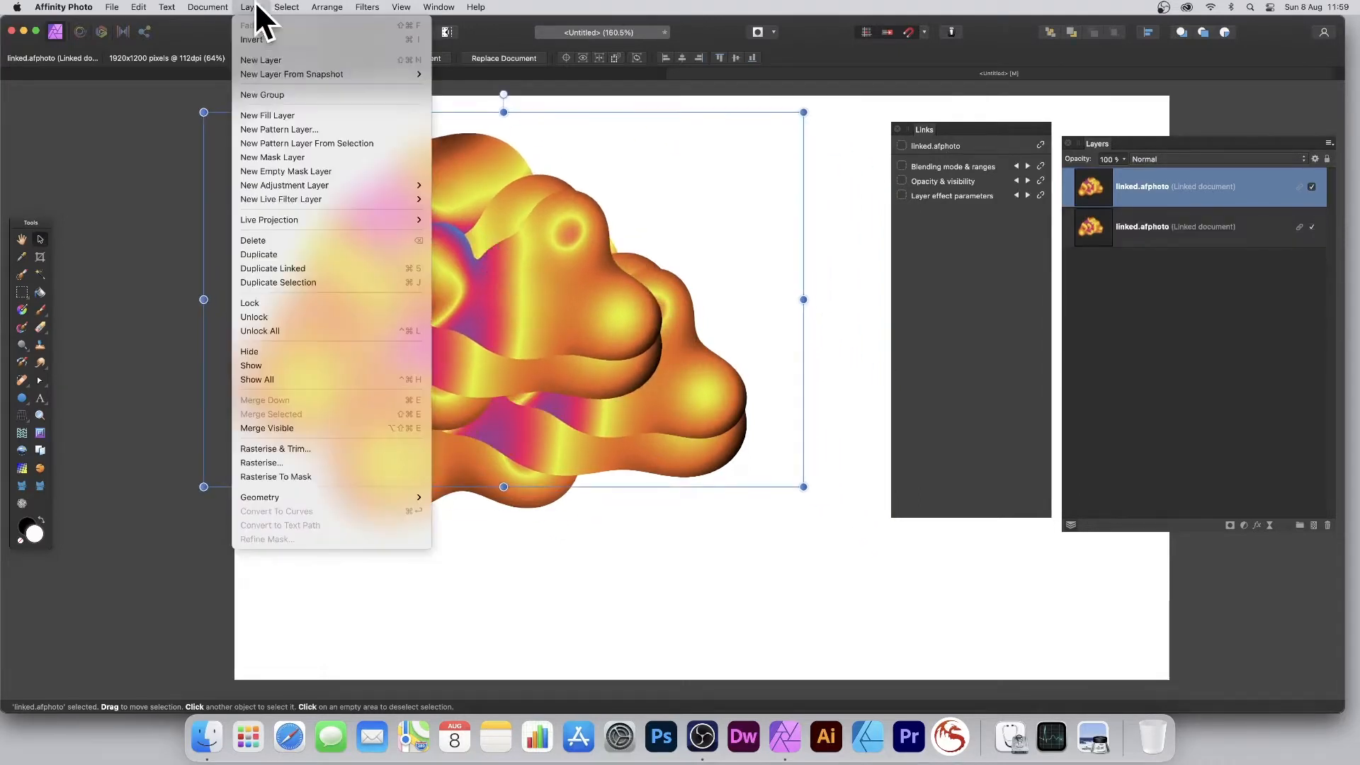
left_click(284, 267)
left_click_drag(461, 248, 505, 418)
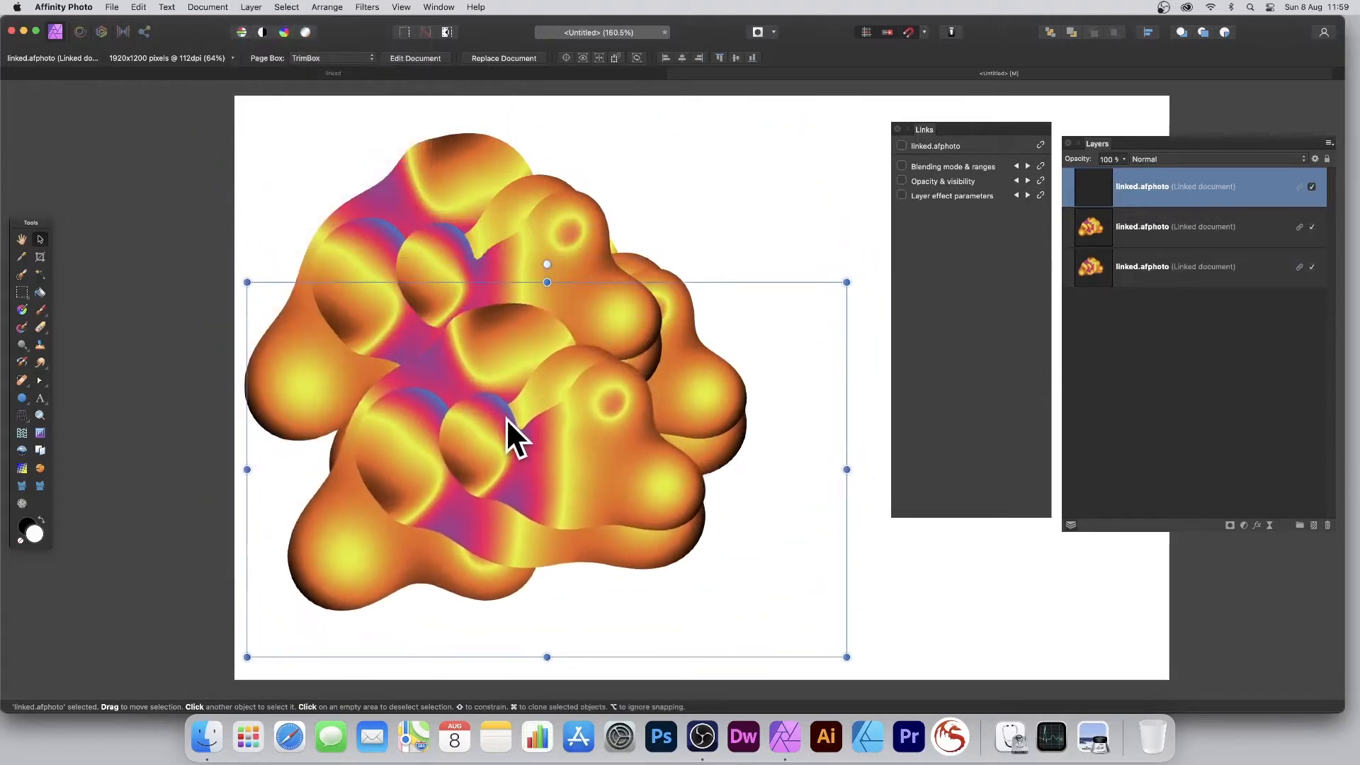
left_click(254, 7)
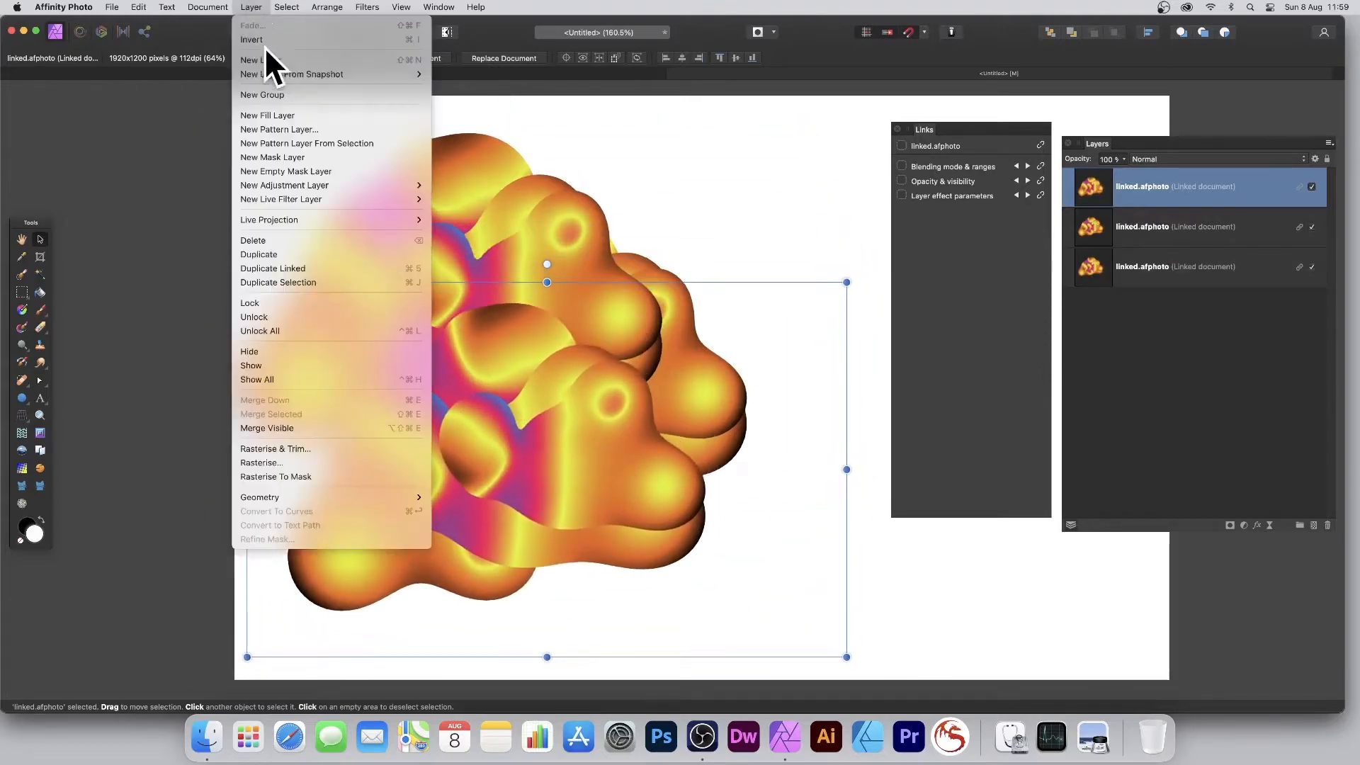
left_click(335, 268)
left_click_drag(516, 362, 688, 378)
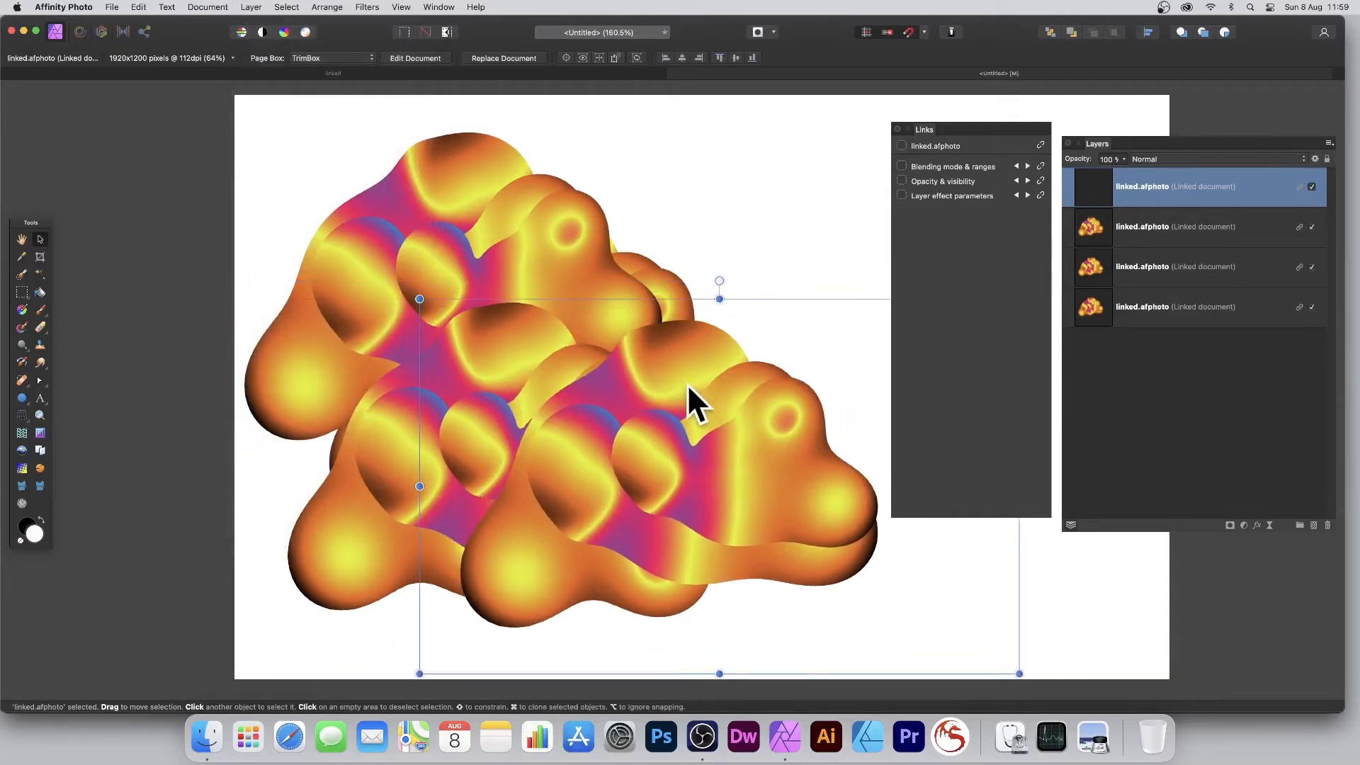
left_click(251, 7)
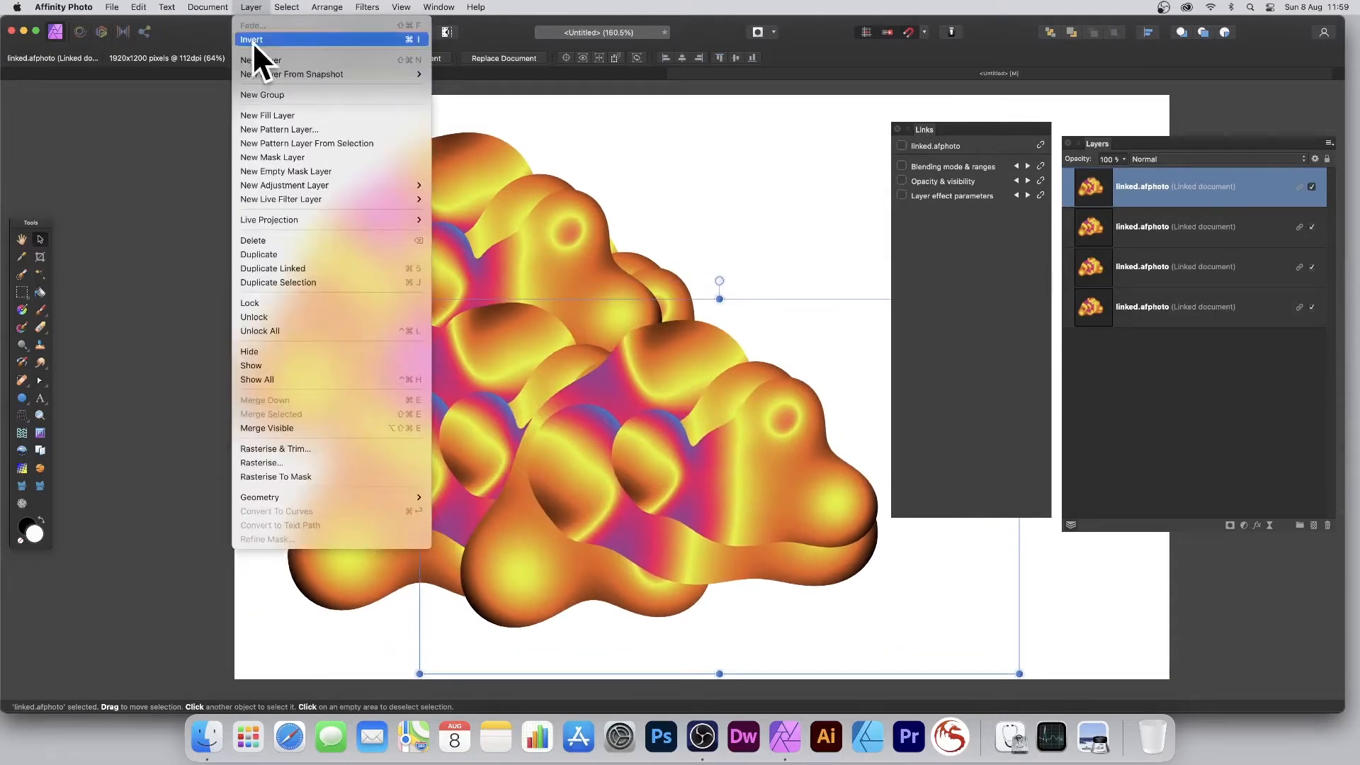
left_click(288, 263)
left_click_drag(669, 423, 704, 259)
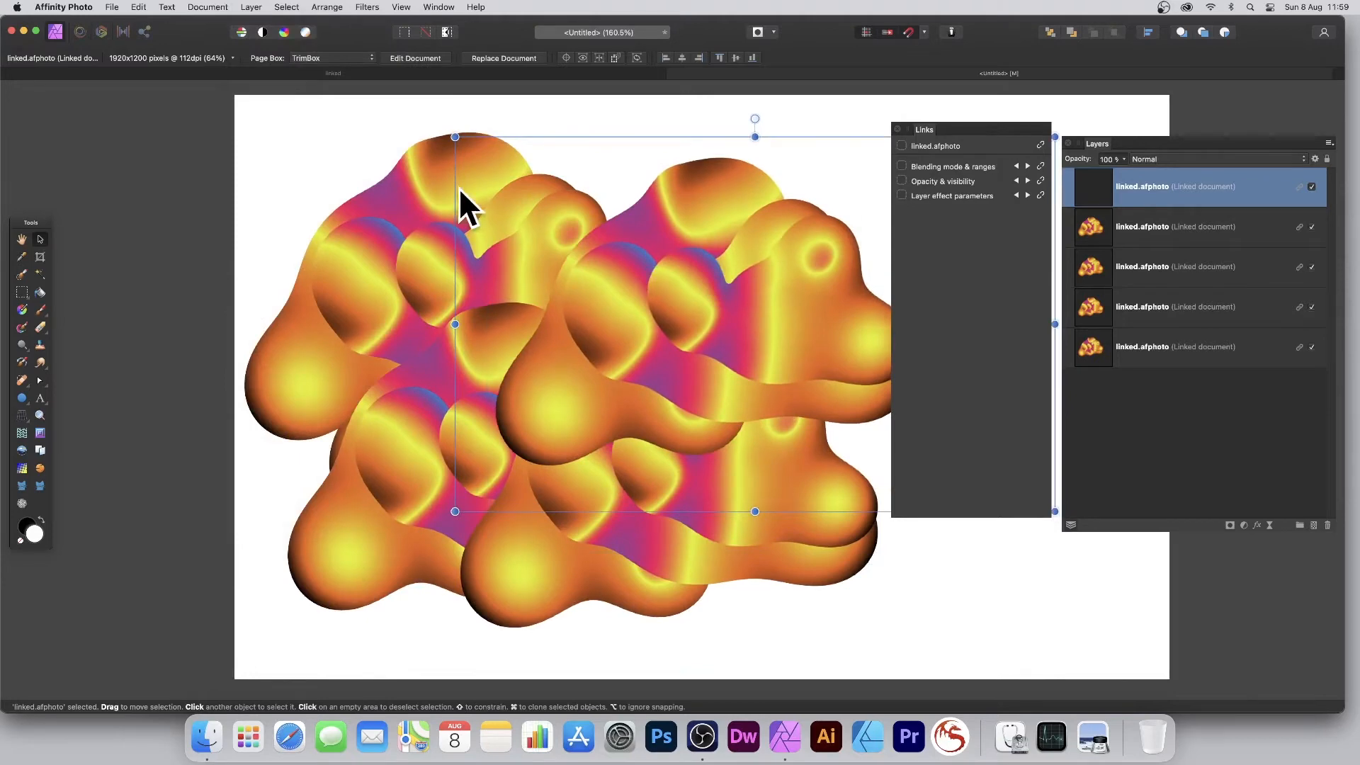
In the source document "linked", shrink the top pixel layer and reposition it over the middle of the artwork
left_click(330, 72)
left_click_drag(504, 226, 662, 326)
left_click_drag(777, 405, 602, 347)
Apply the Deform filter to the top pixel layer, pulling its points outward to the left and lower right
left_click(361, 7)
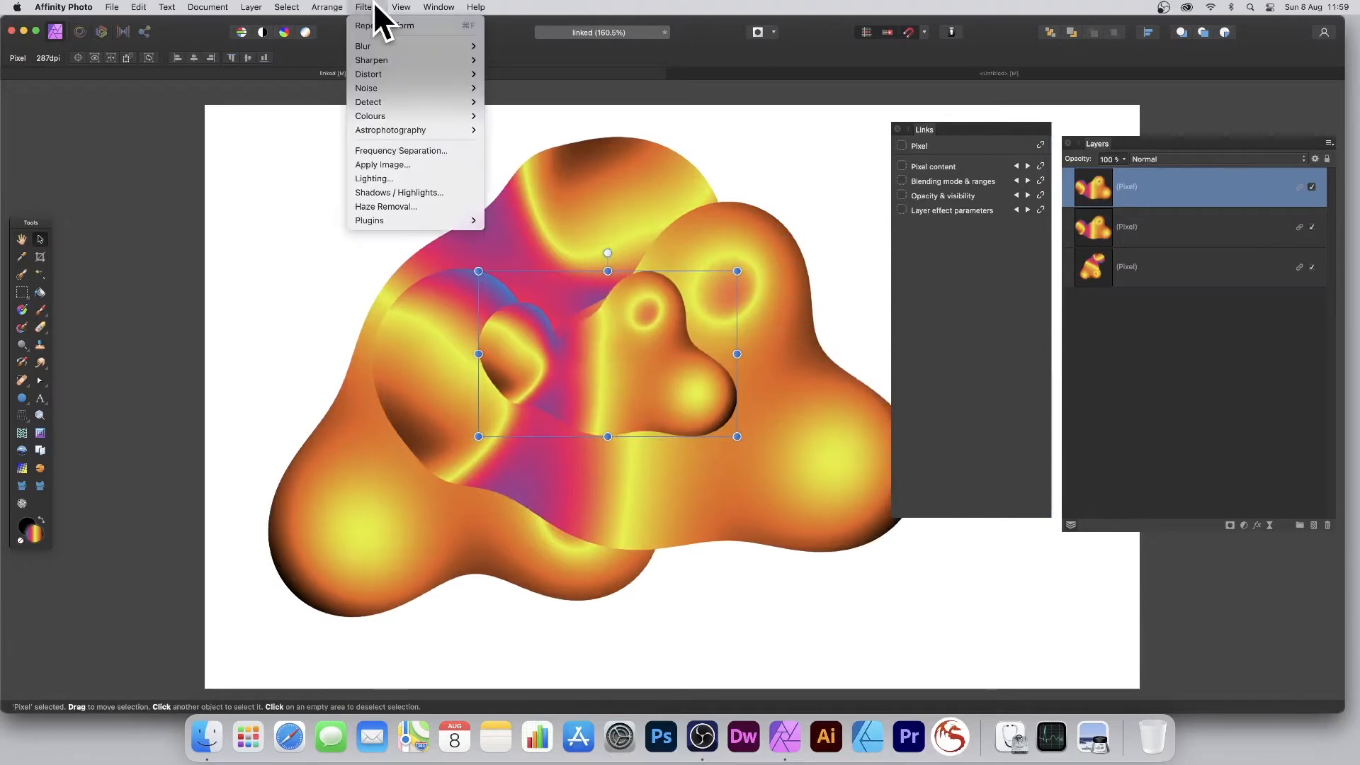
left_click(500, 74)
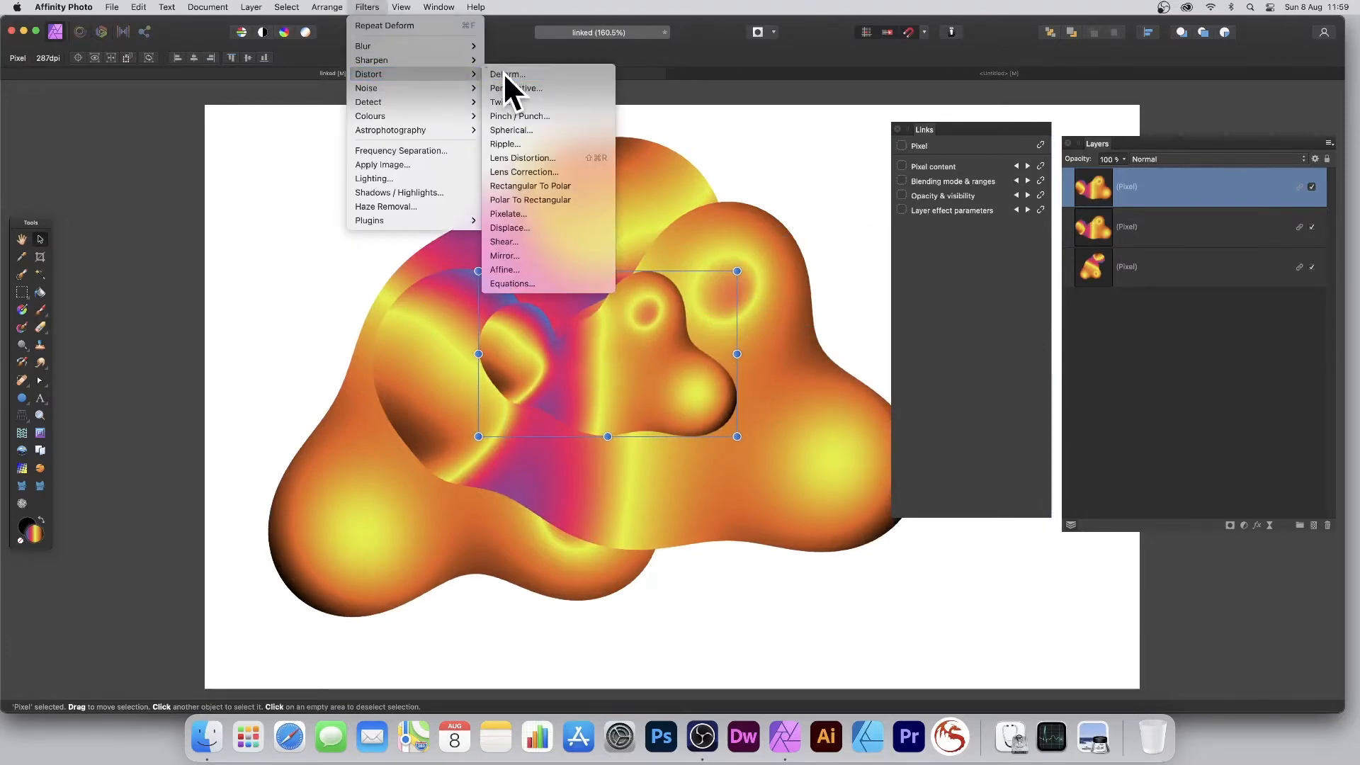
left_click_drag(1202, 598, 571, 379)
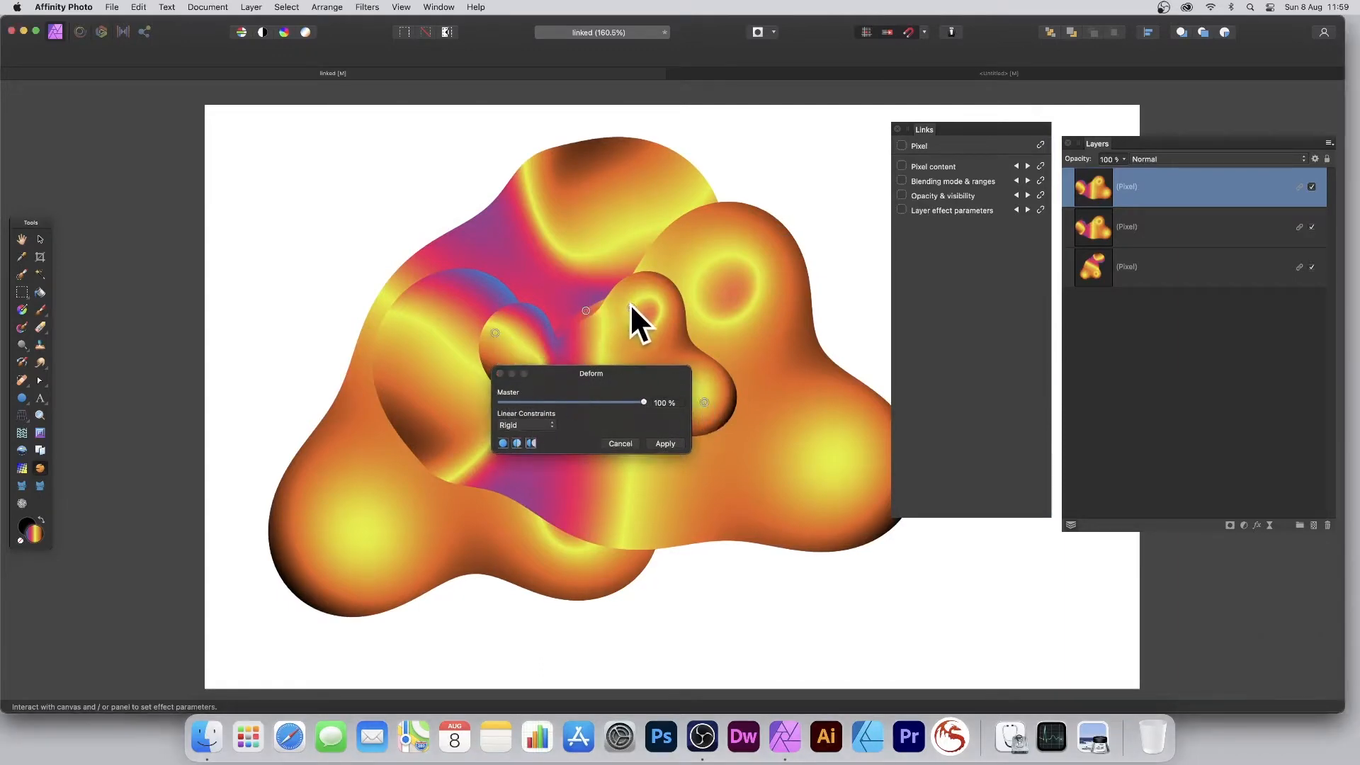
left_click_drag(630, 303, 482, 323)
left_click_drag(644, 330, 737, 337)
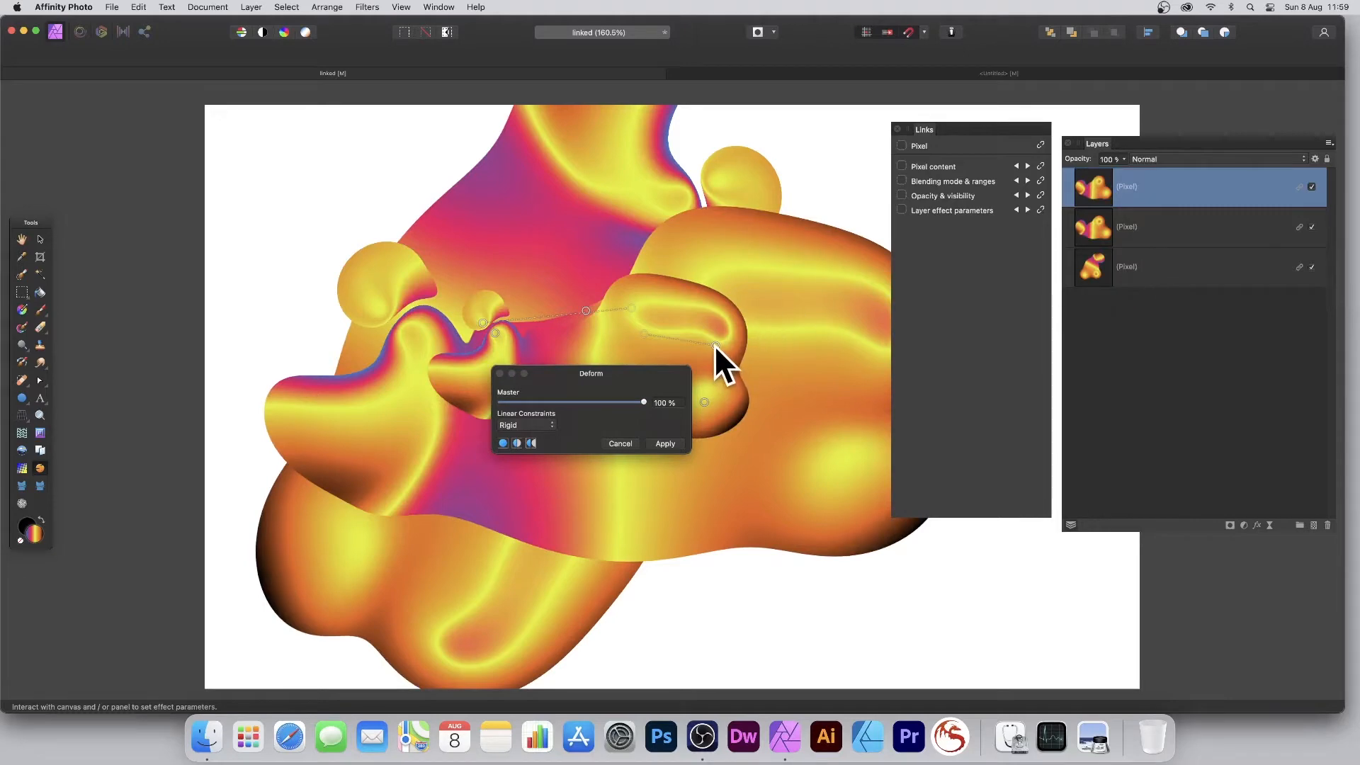
left_click_drag(714, 344, 823, 410)
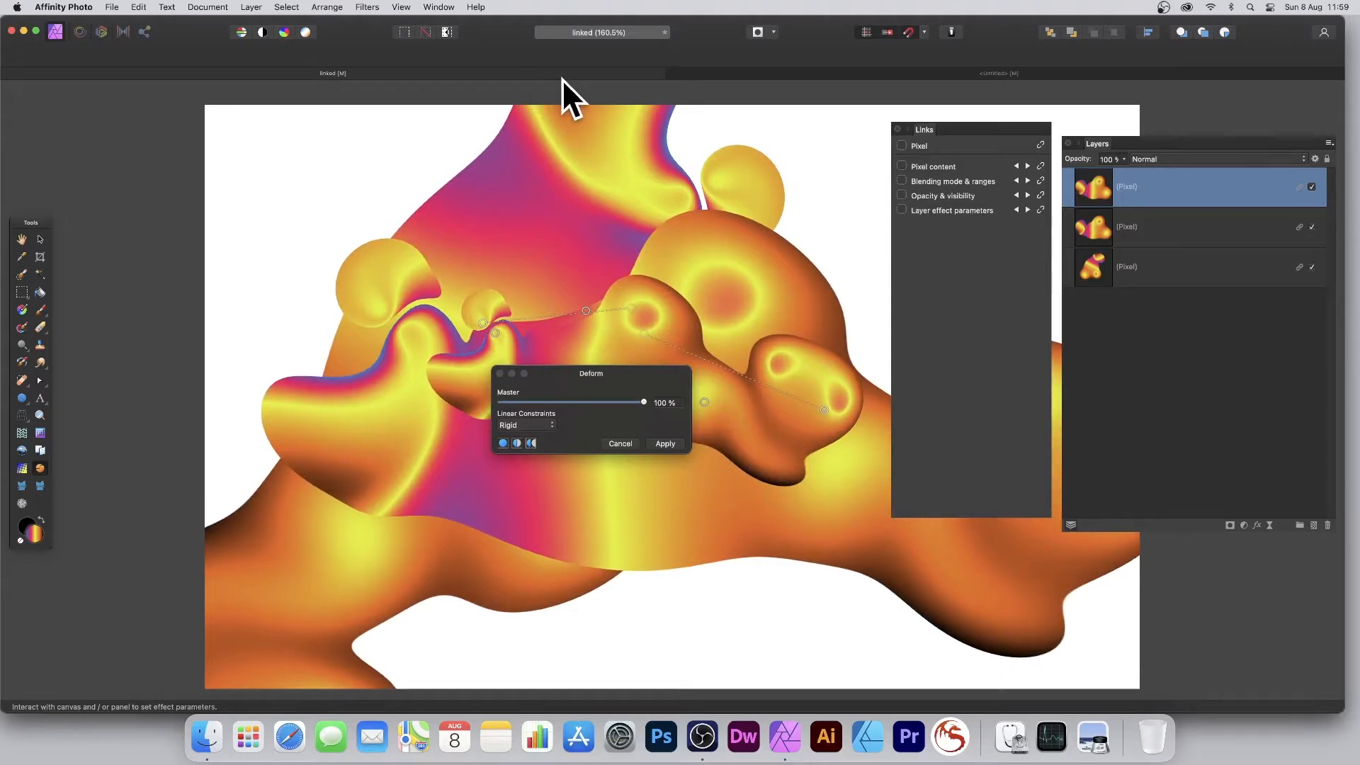
left_click(661, 442)
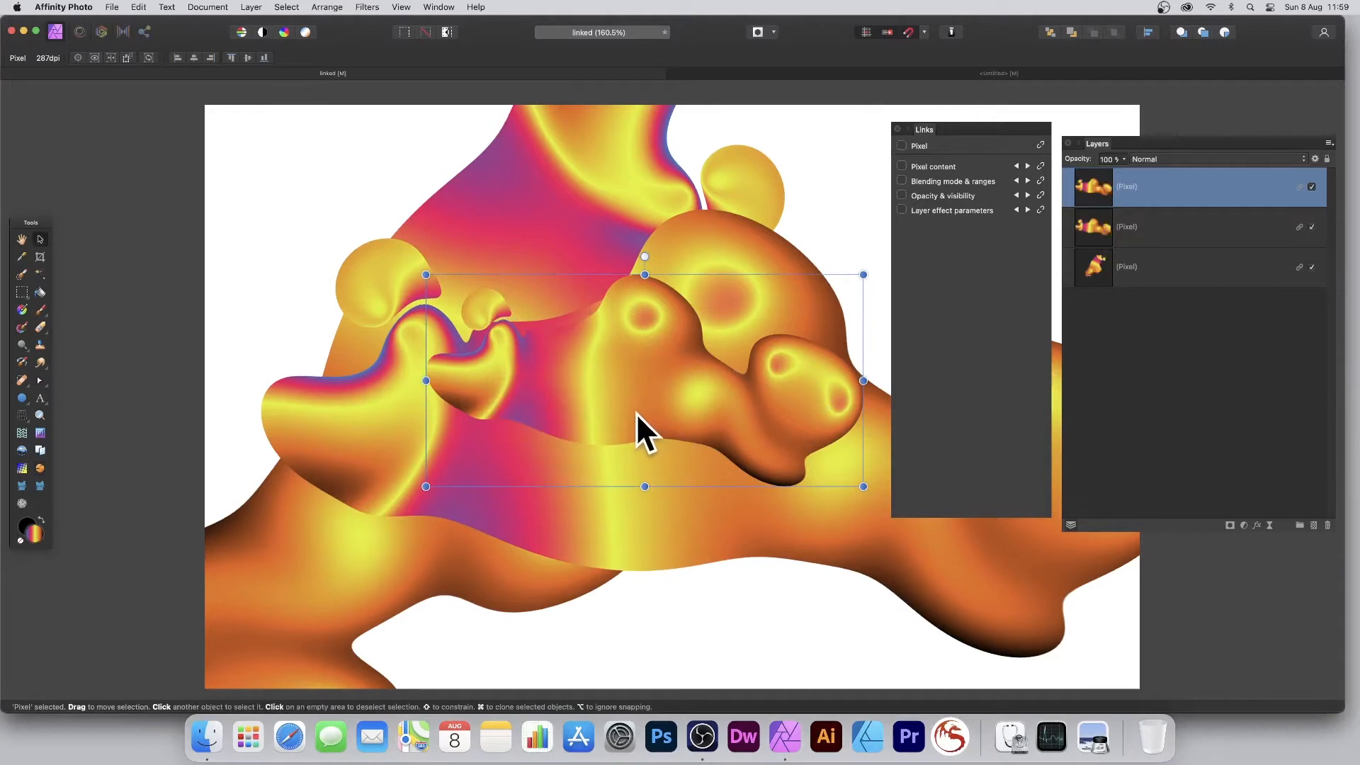
Save the edited source document and scale the topmost linked copy in the untitled document down to about 51%
left_click(117, 7)
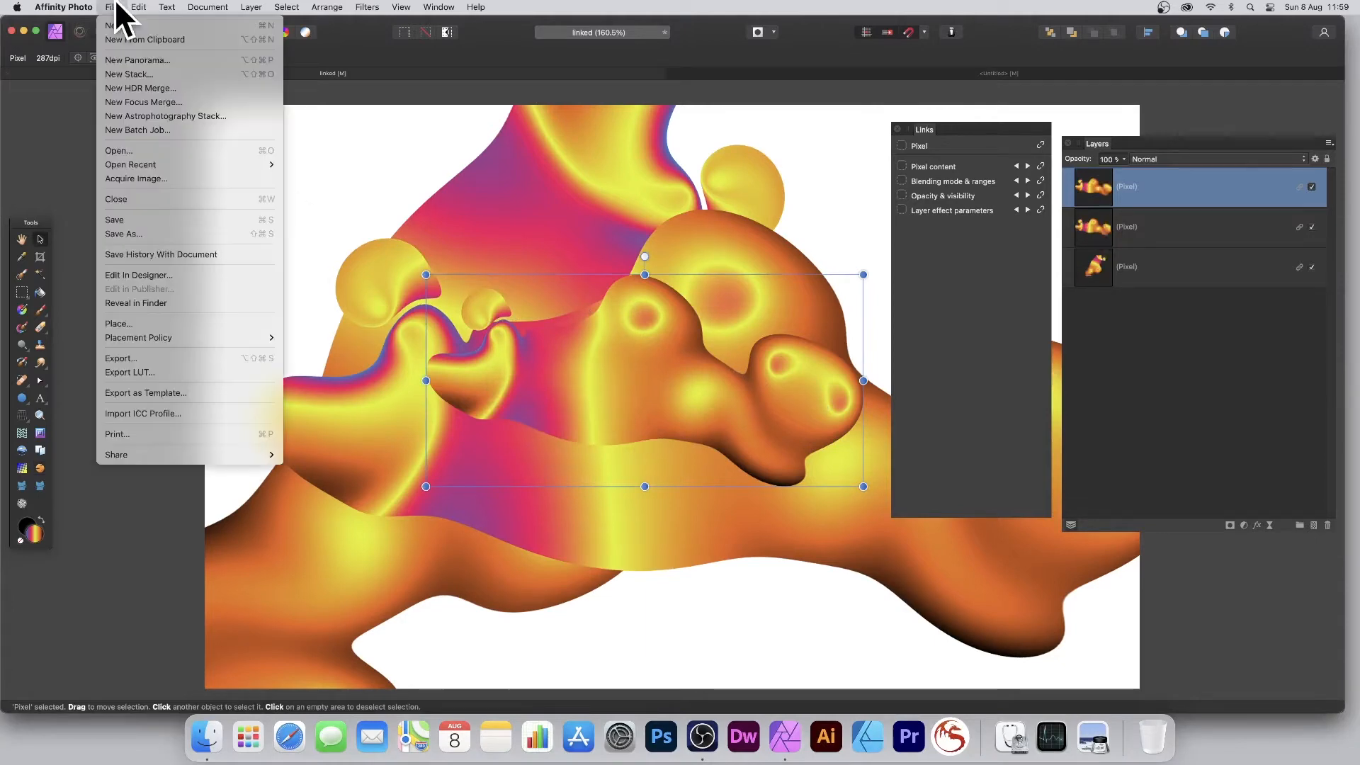
left_click(126, 219)
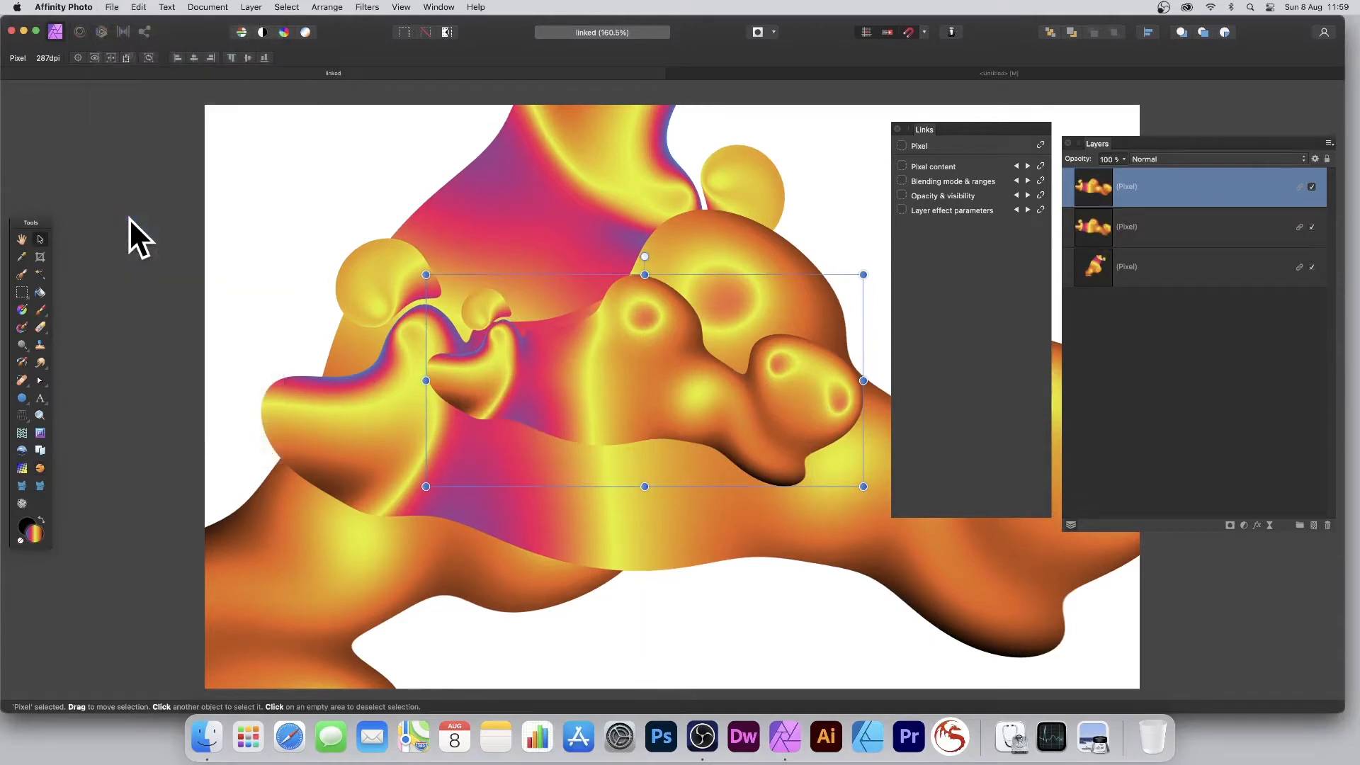
left_click(874, 72)
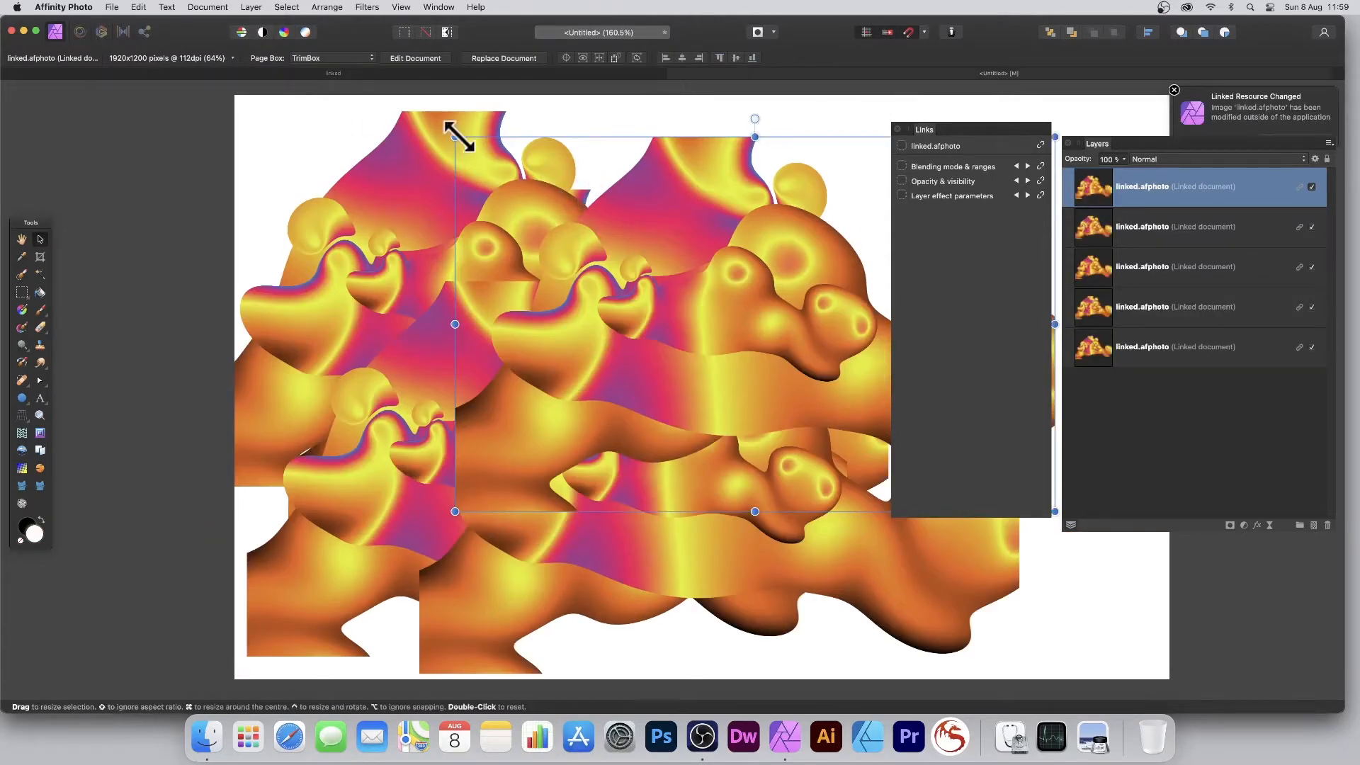
left_click_drag(455, 136, 581, 214)
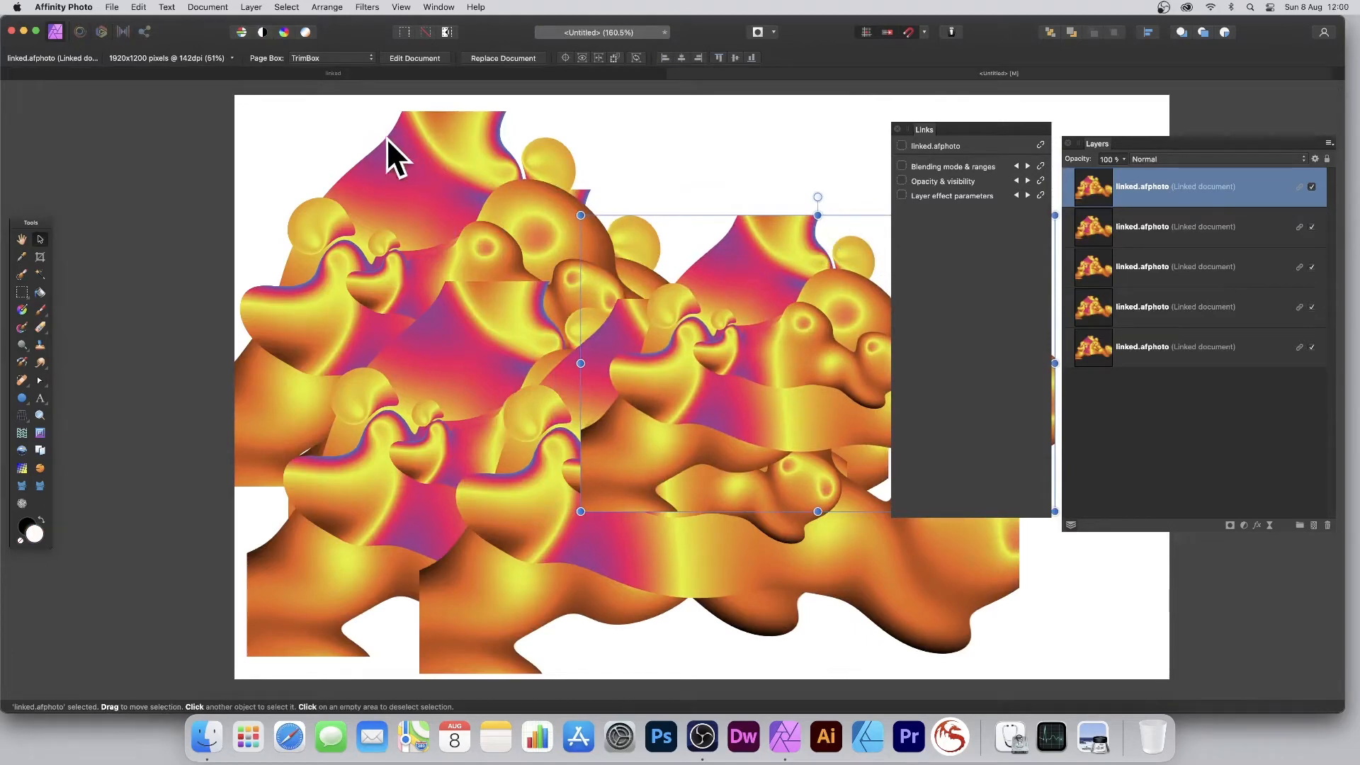
Return to the source document "linked", undo the deformation and repeat the Deform filter on the top pixel layer
left_click(347, 74)
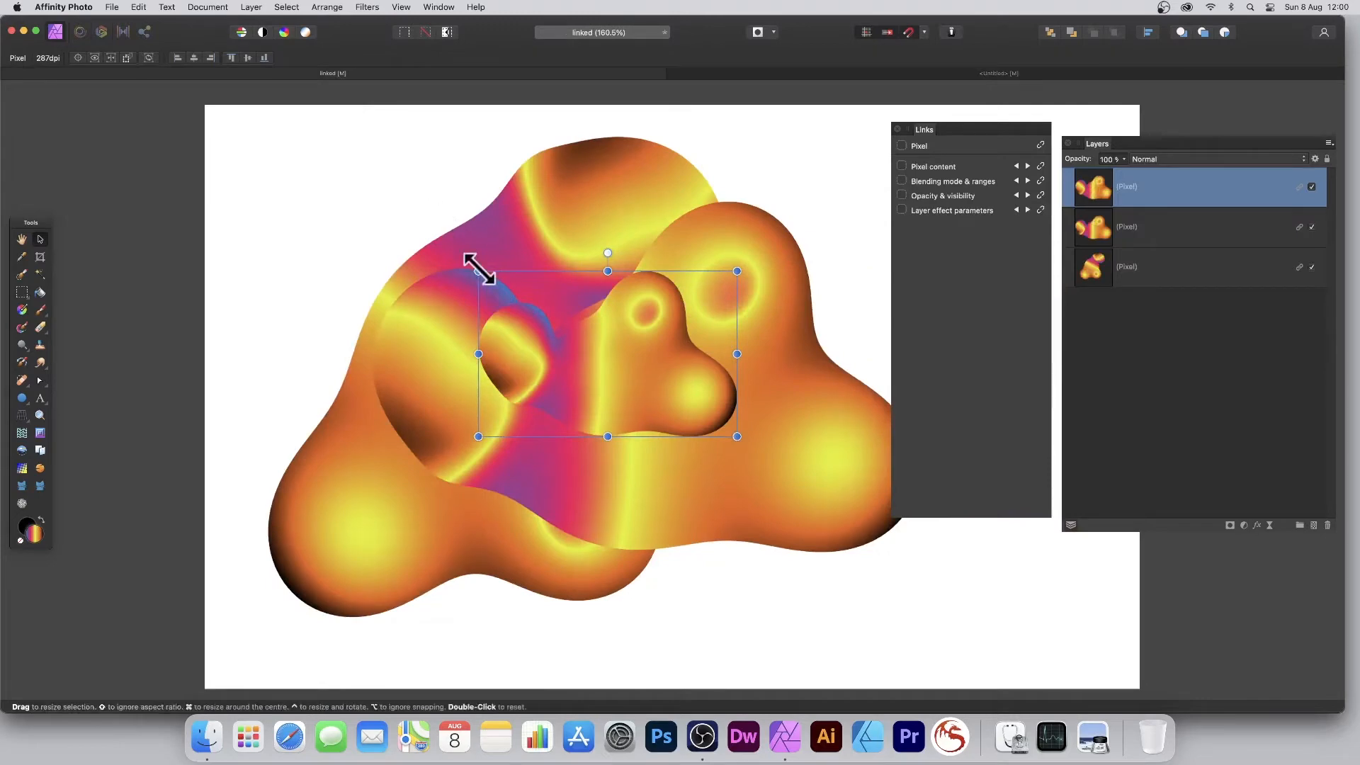
left_click(367, 5)
left_click(366, 21)
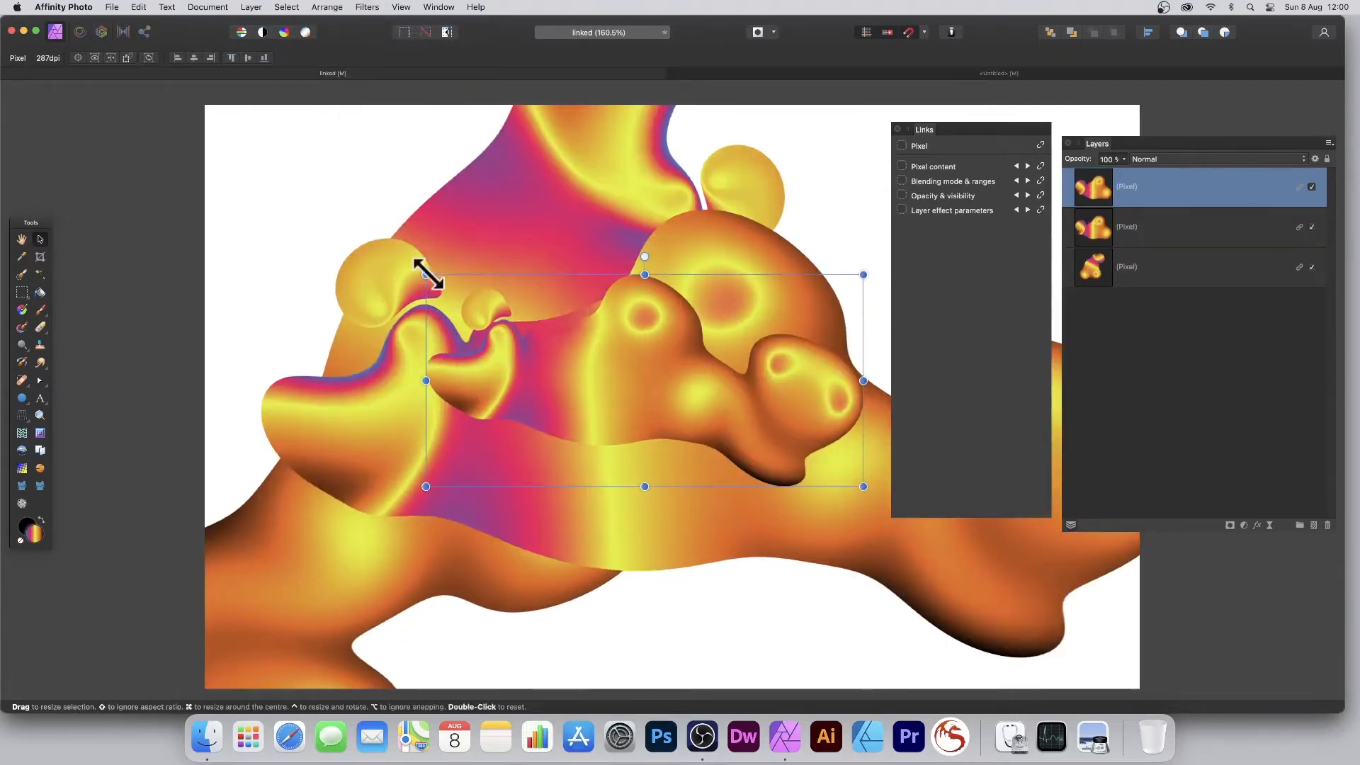
In the source document "linked", scale down the top pixel layer and the middle pixel layer toward their lower-right corners
left_click_drag(425, 274, 540, 337)
left_click(438, 360)
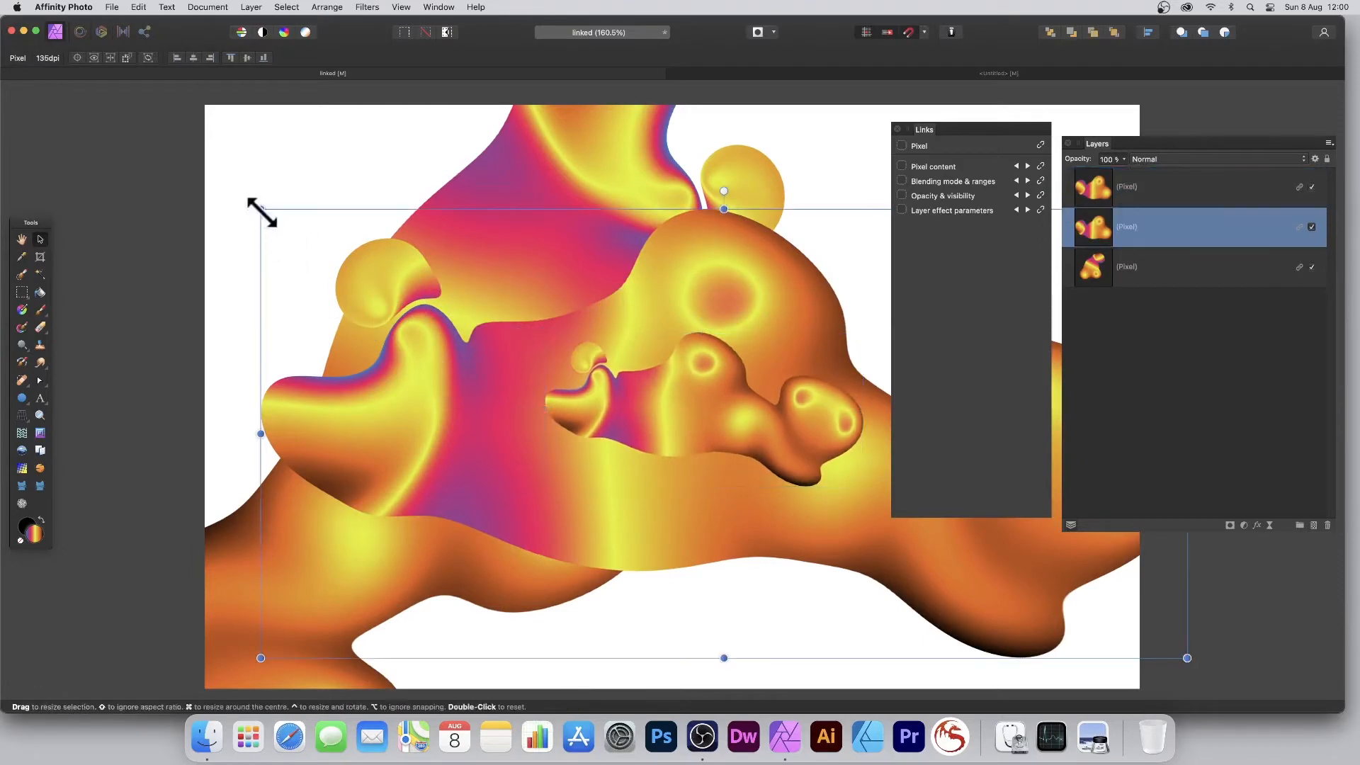
left_click_drag(260, 209, 427, 290)
Shrink the tilted bottom pixel layer and reposition it so the whole shape fits on the page behind the others
left_click(512, 237)
left_click_drag(522, 199, 569, 277)
left_click_drag(549, 140, 543, 443)
left_click_drag(670, 610, 627, 244)
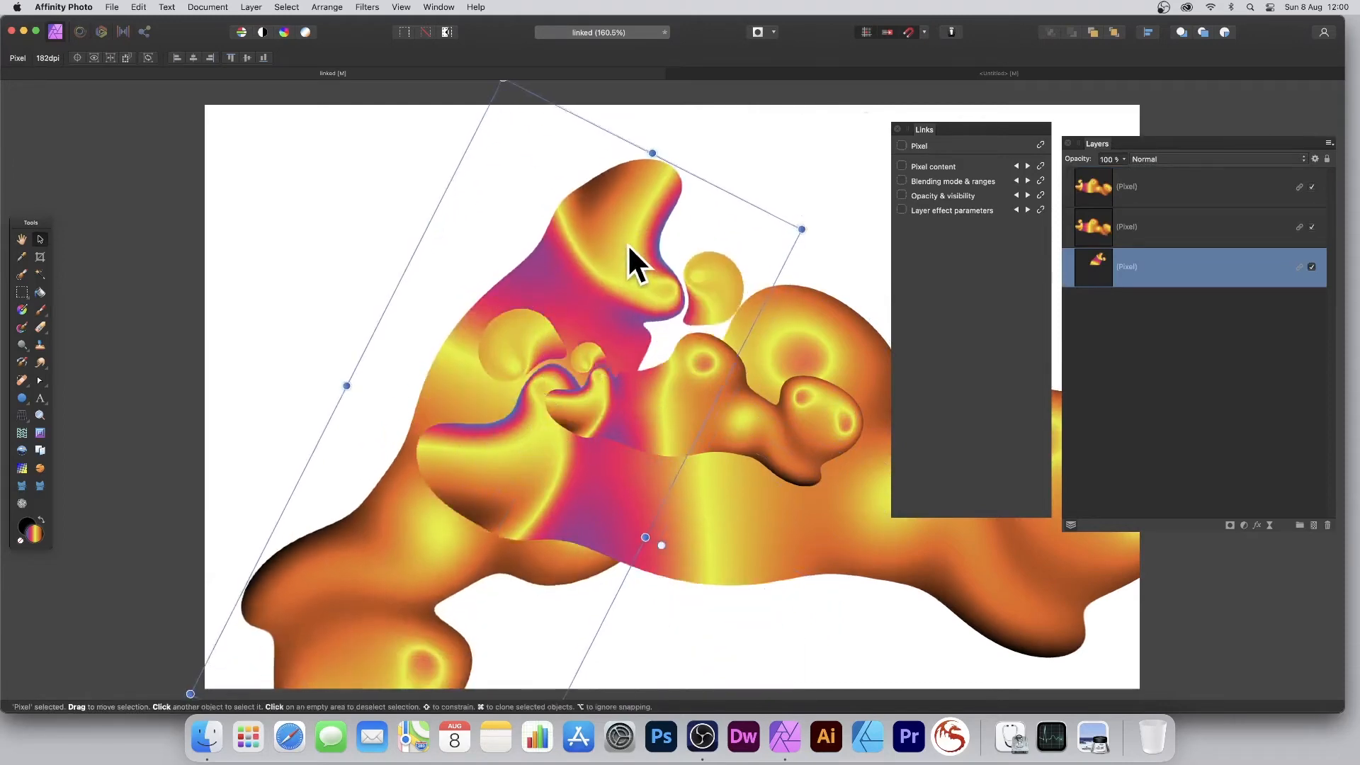
left_click_drag(525, 82, 518, 375)
left_click_drag(569, 594, 575, 347)
Move the middle pixel layer to the left and shrink it to roughly half its width
left_click_drag(691, 500, 557, 473)
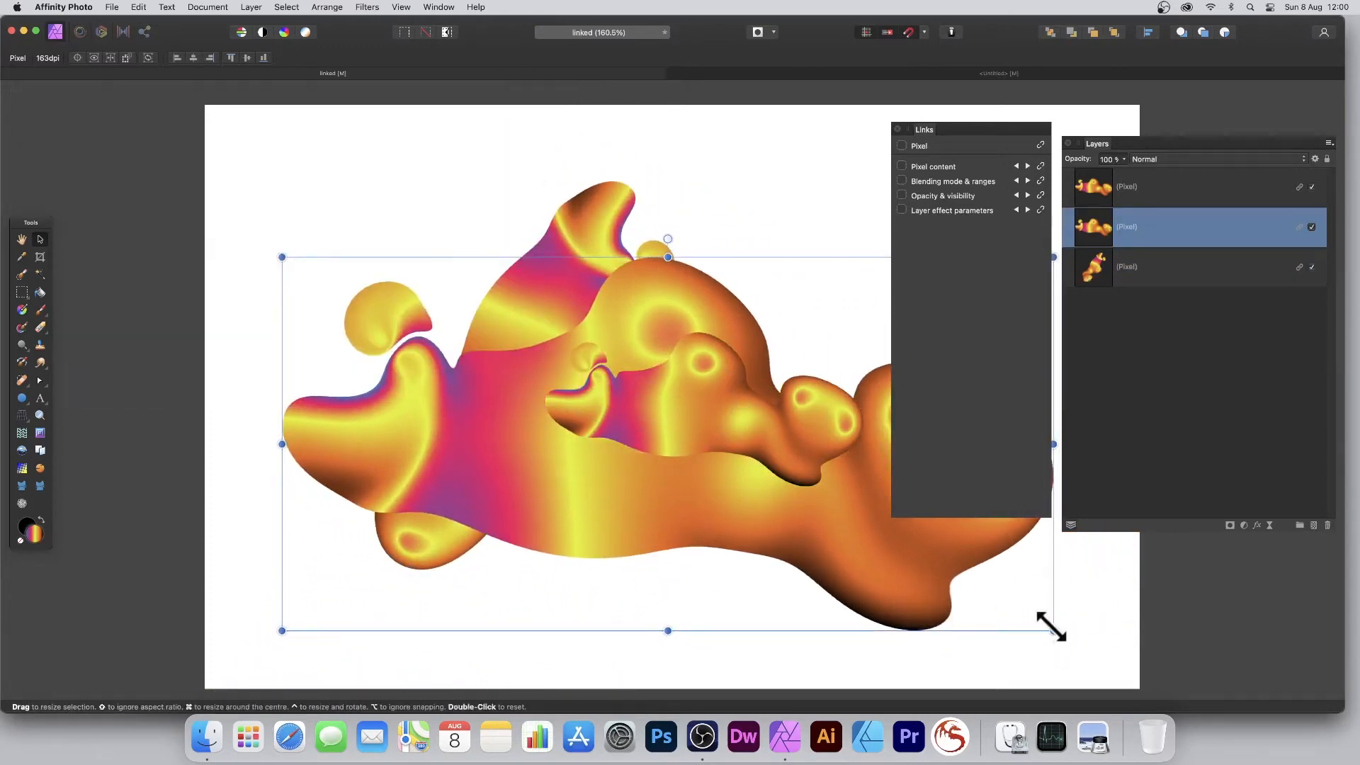
left_click_drag(1049, 625, 682, 499)
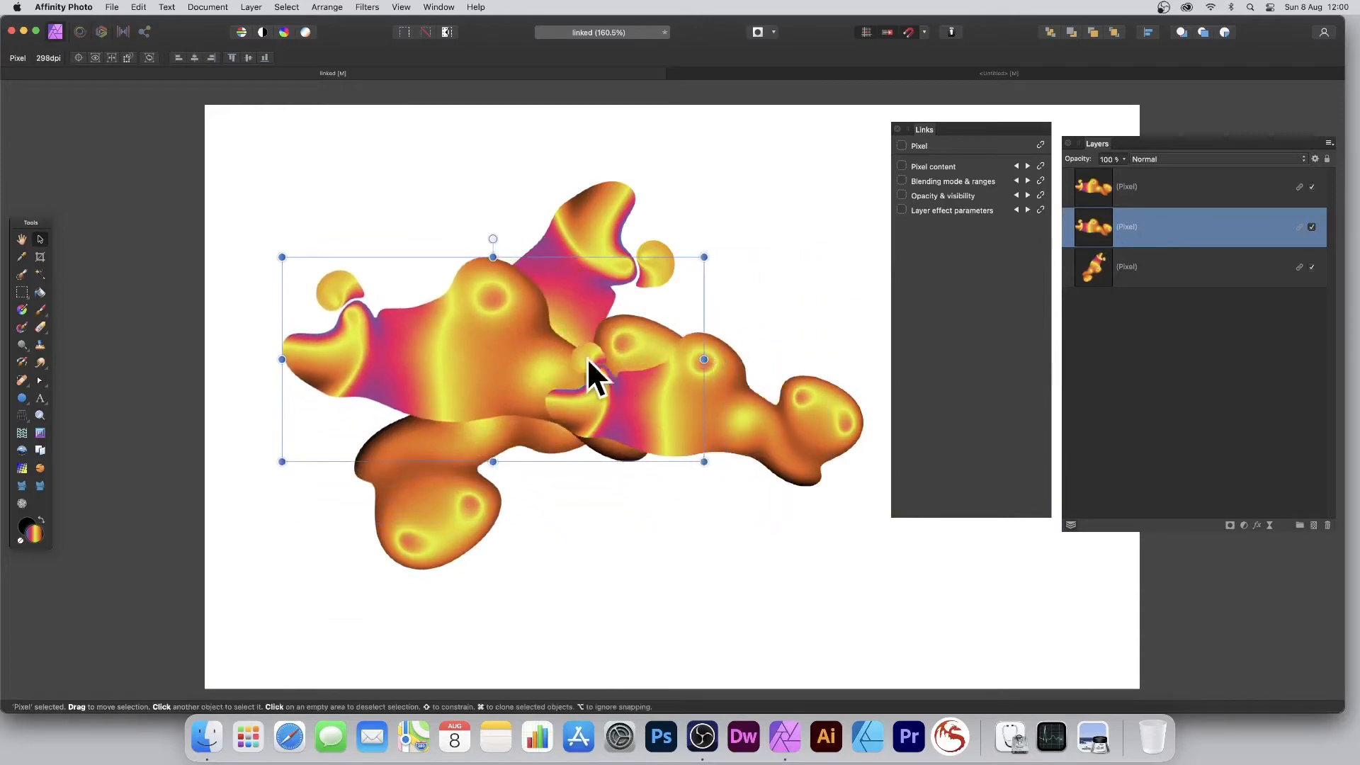
Apply a Gaussian Blur with a radius of 6.1 px to the middle pixel layer
left_click(365, 8)
mouse_move(362, 45)
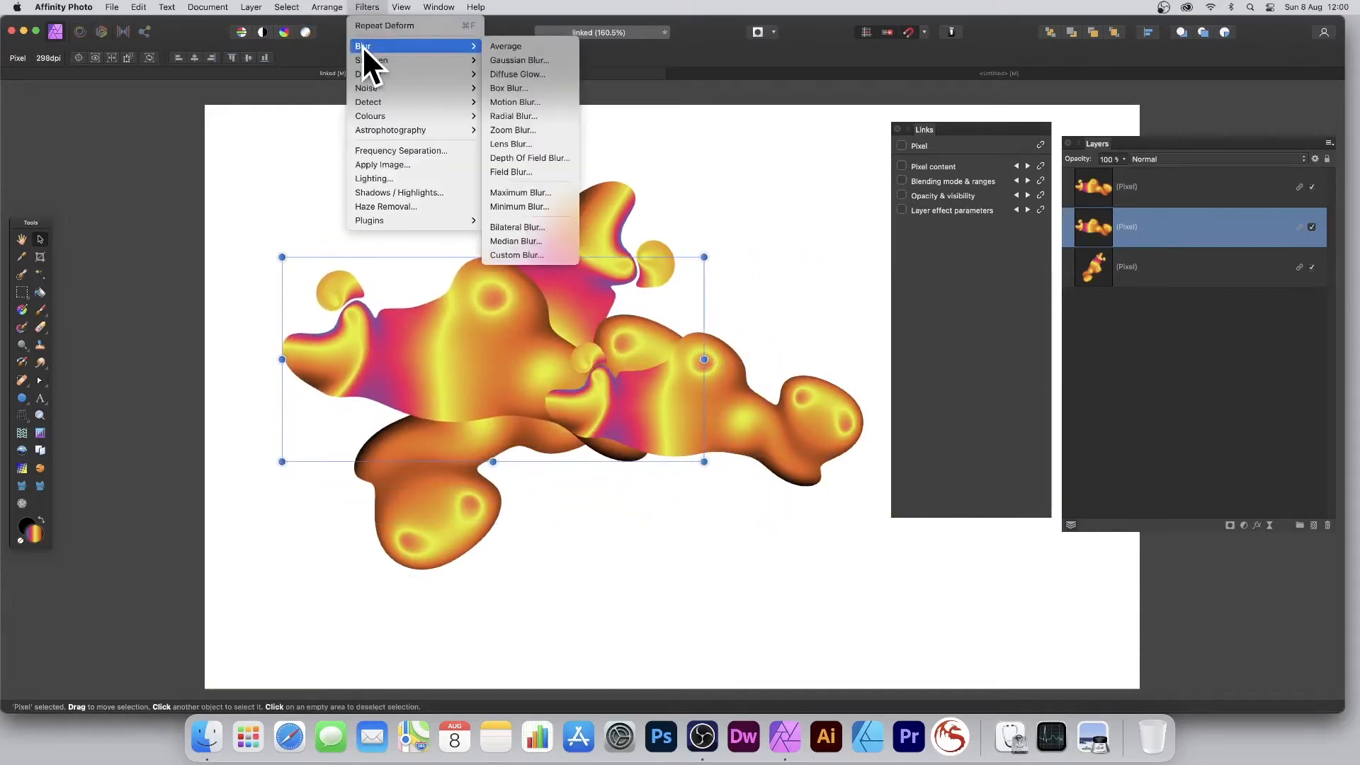
left_click(547, 63)
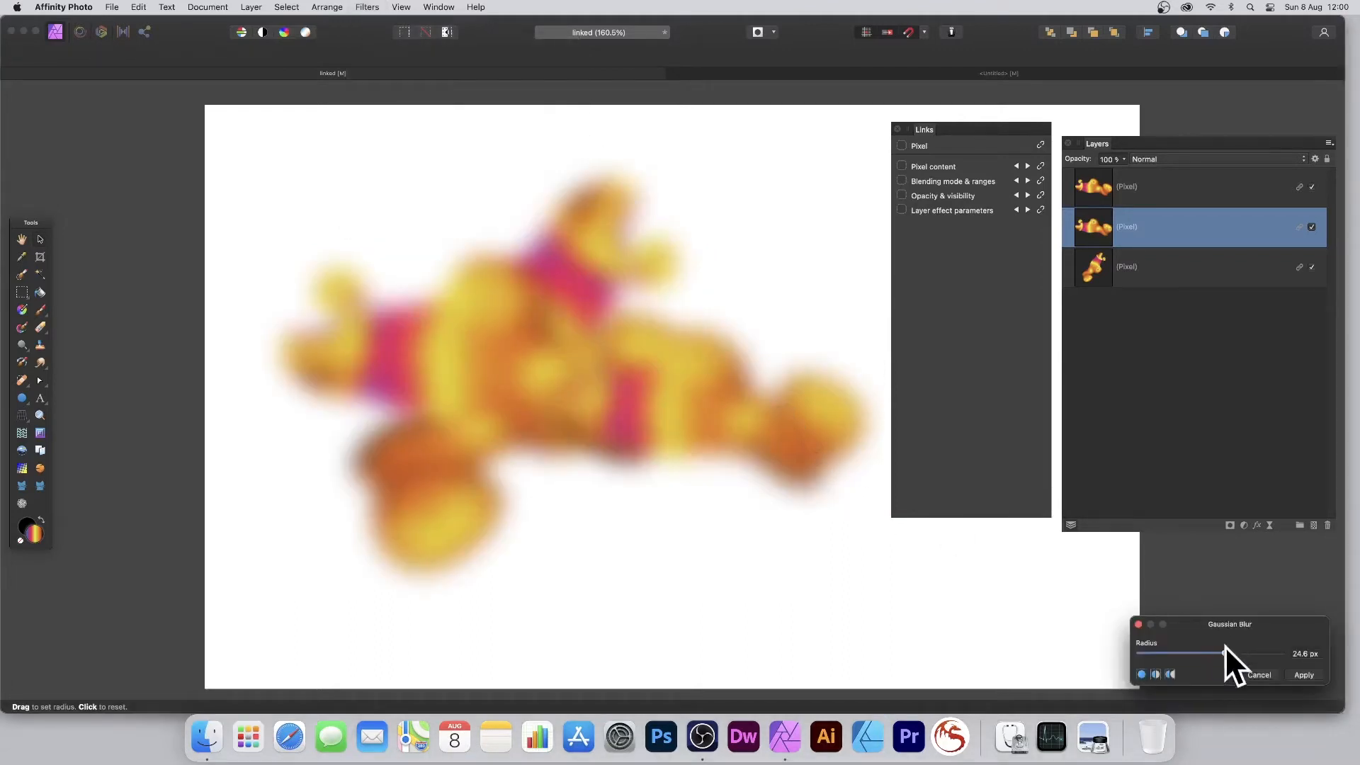
left_click_drag(1225, 651, 1189, 653)
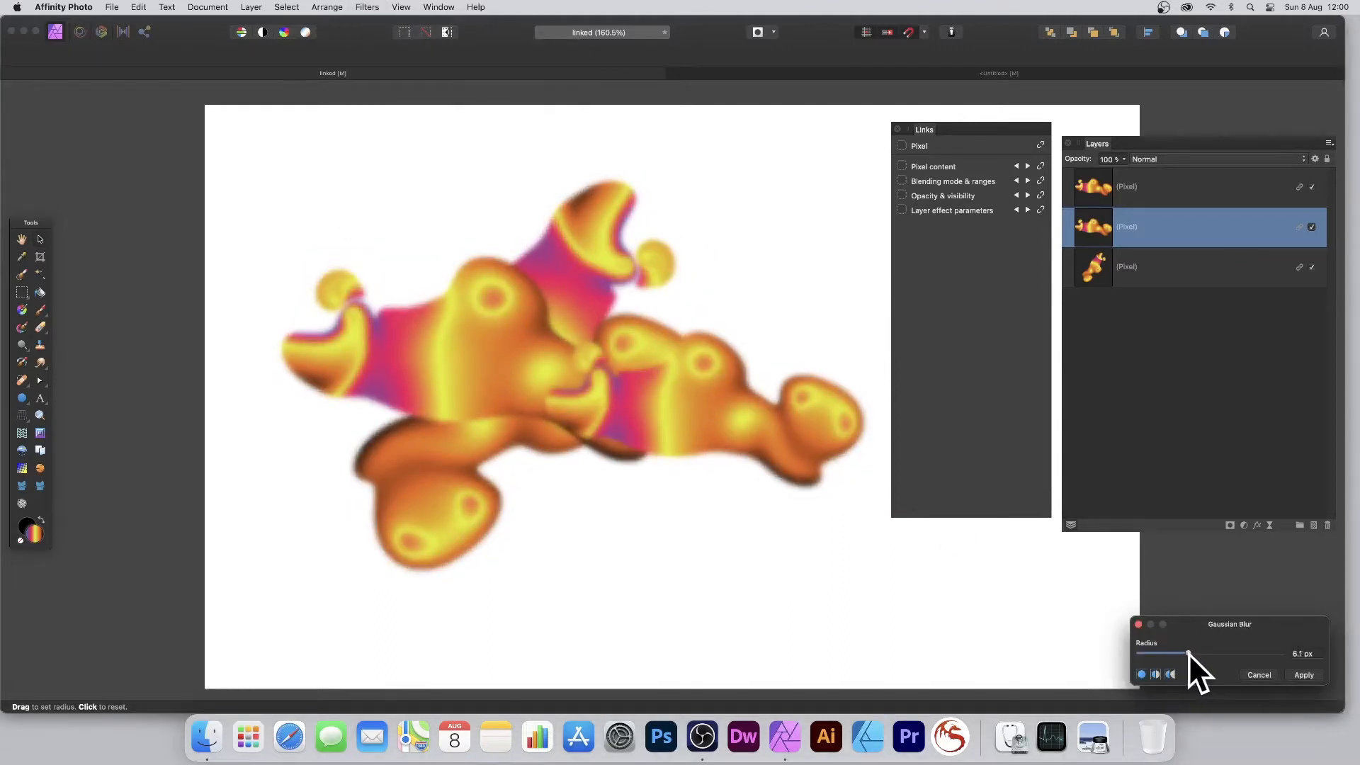
left_click(1307, 674)
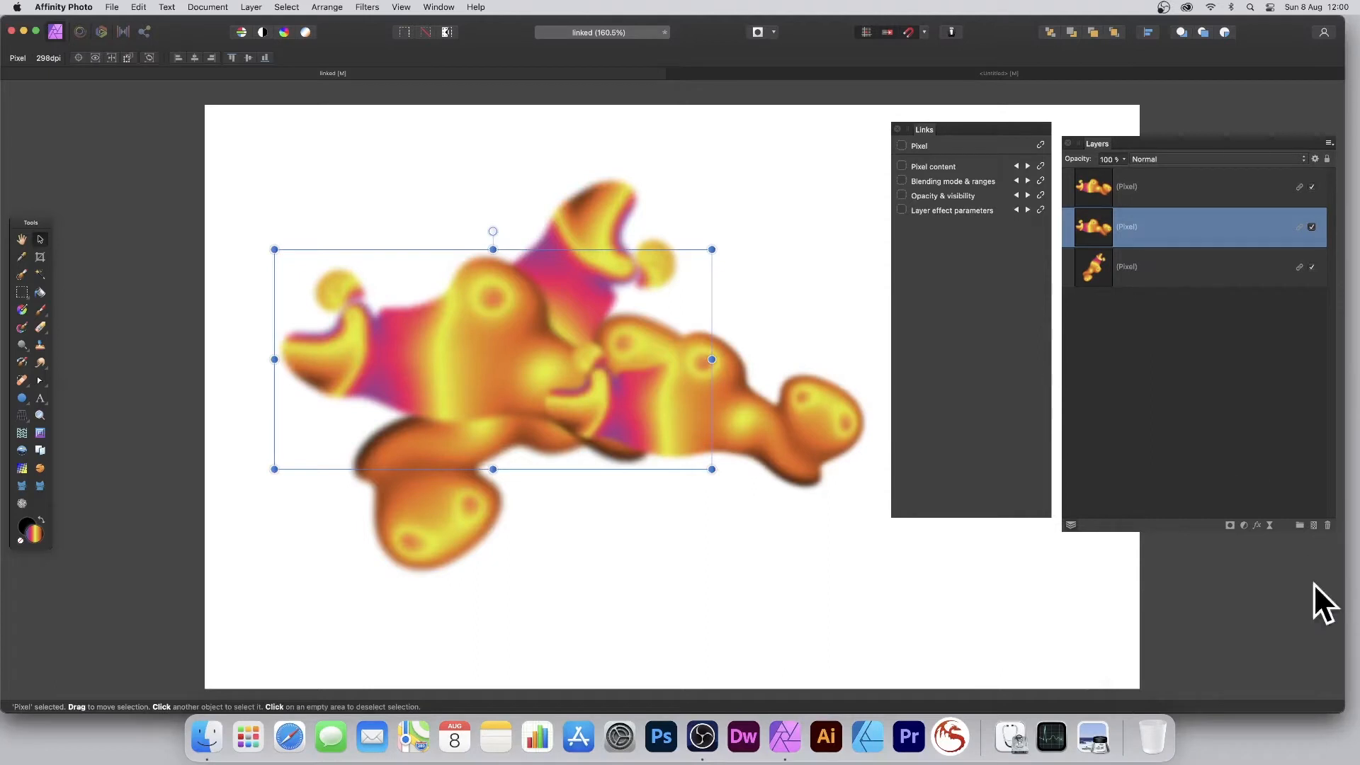
Add a 3D layer effect with an increased radius to the middle pixel layer
left_click(1258, 527)
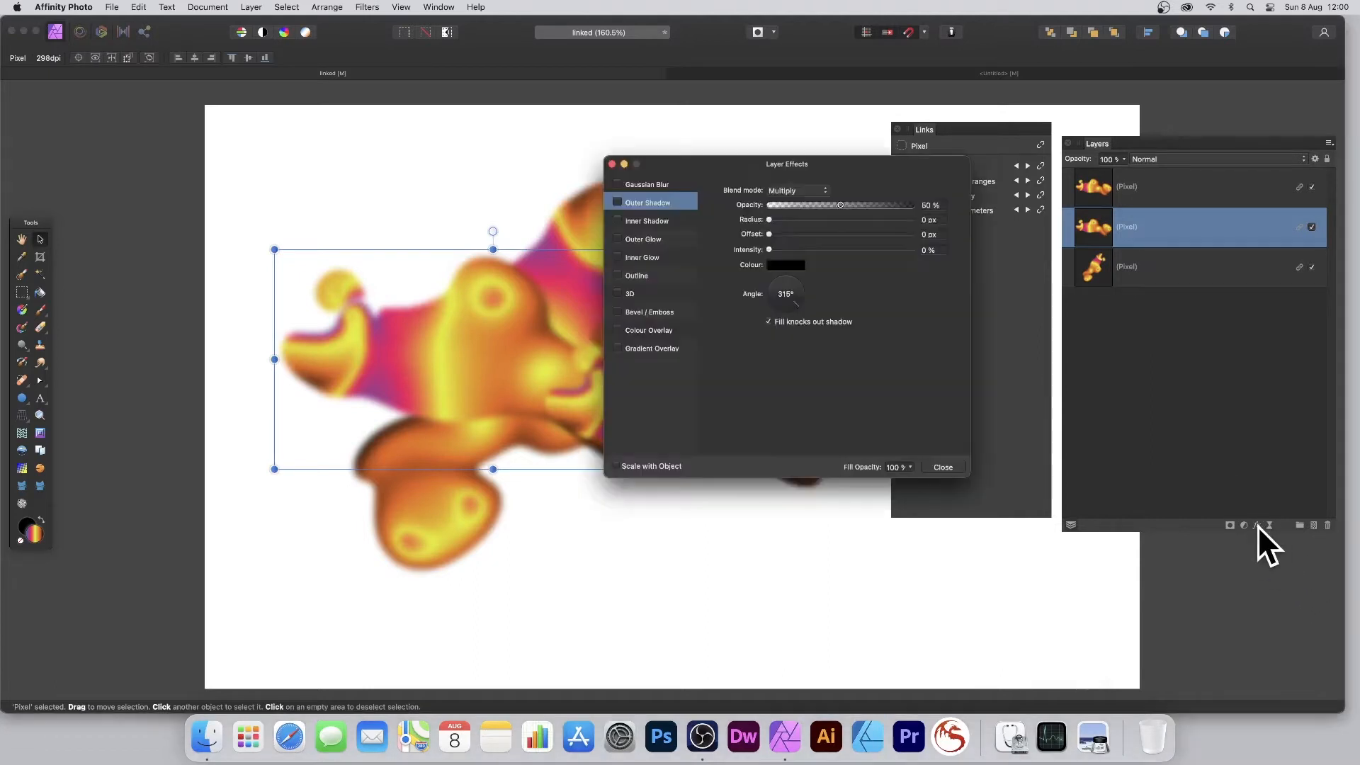
left_click(622, 292)
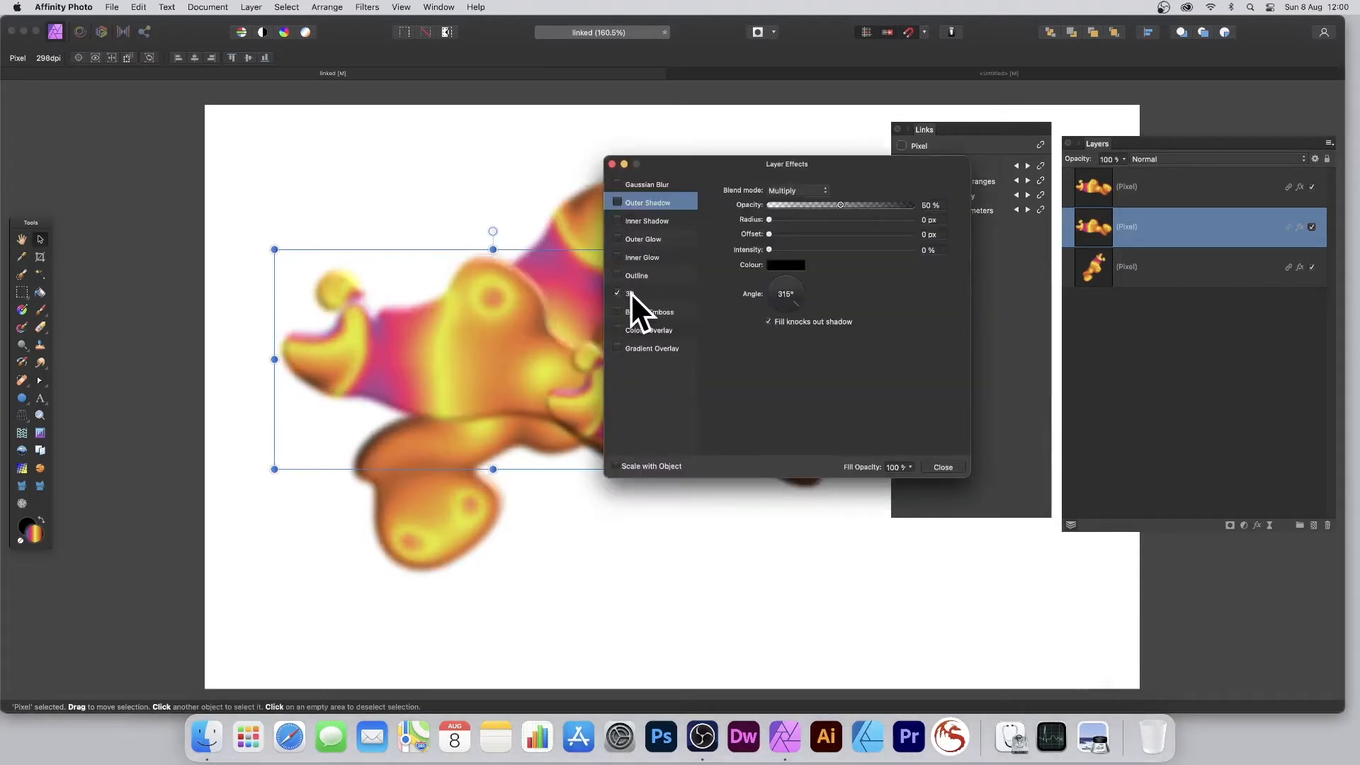
left_click_drag(815, 190, 858, 189)
left_click(944, 466)
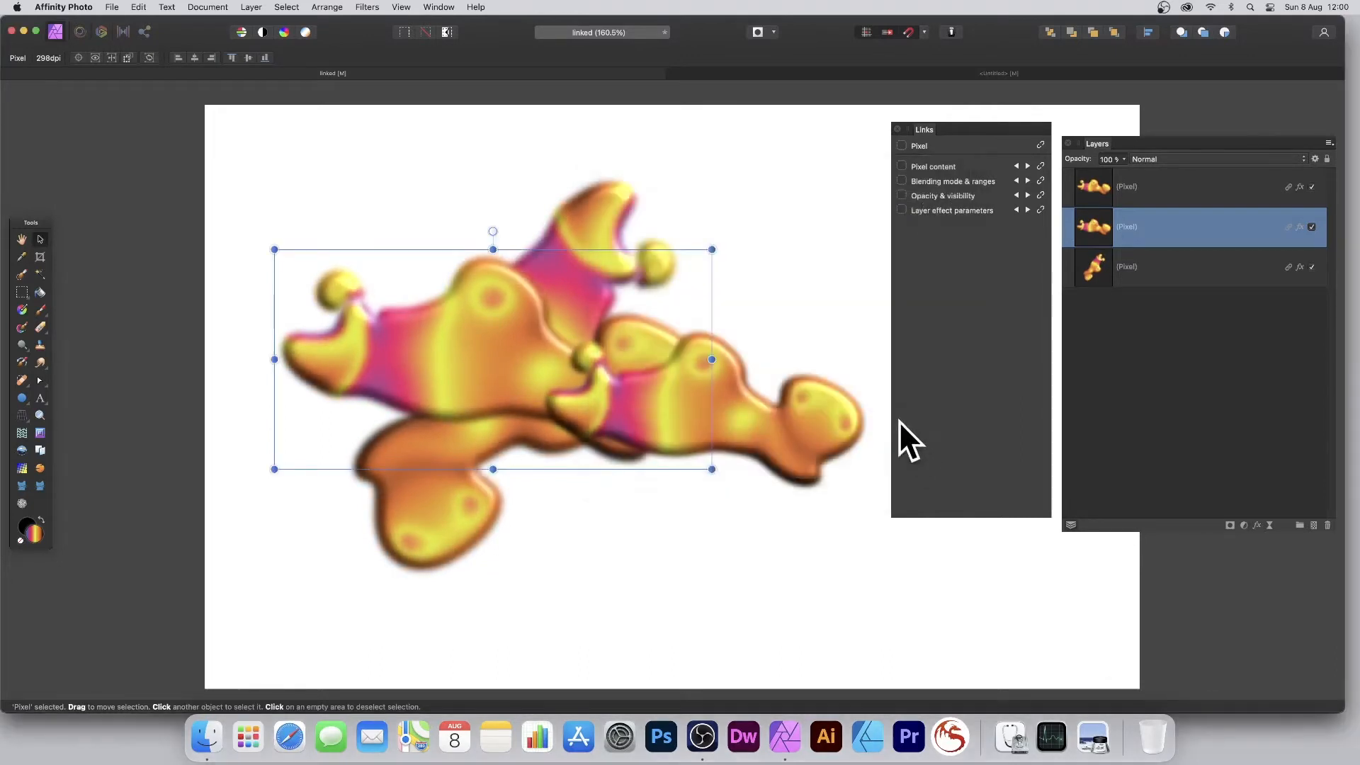
Save the edited source document and switch to the untitled document with the linked copies
left_click(112, 8)
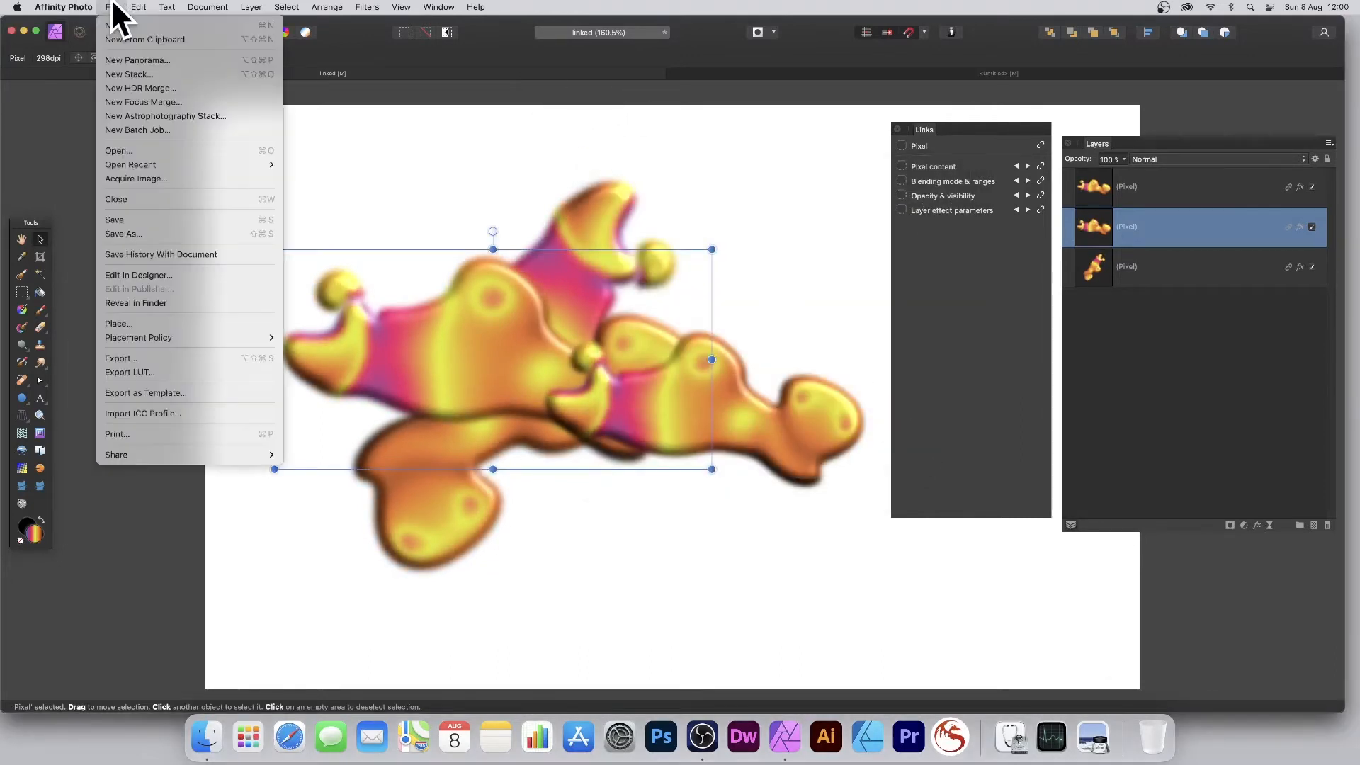
left_click(125, 221)
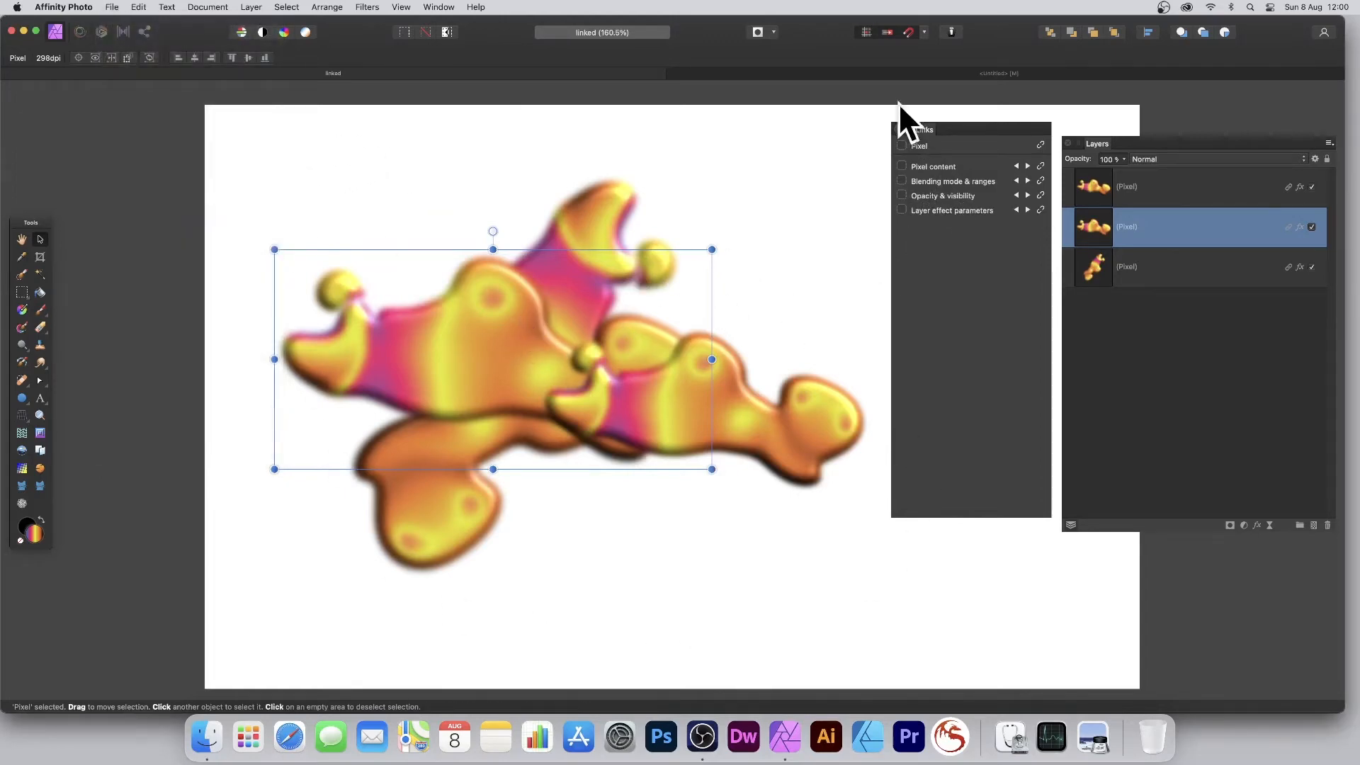
left_click(891, 71)
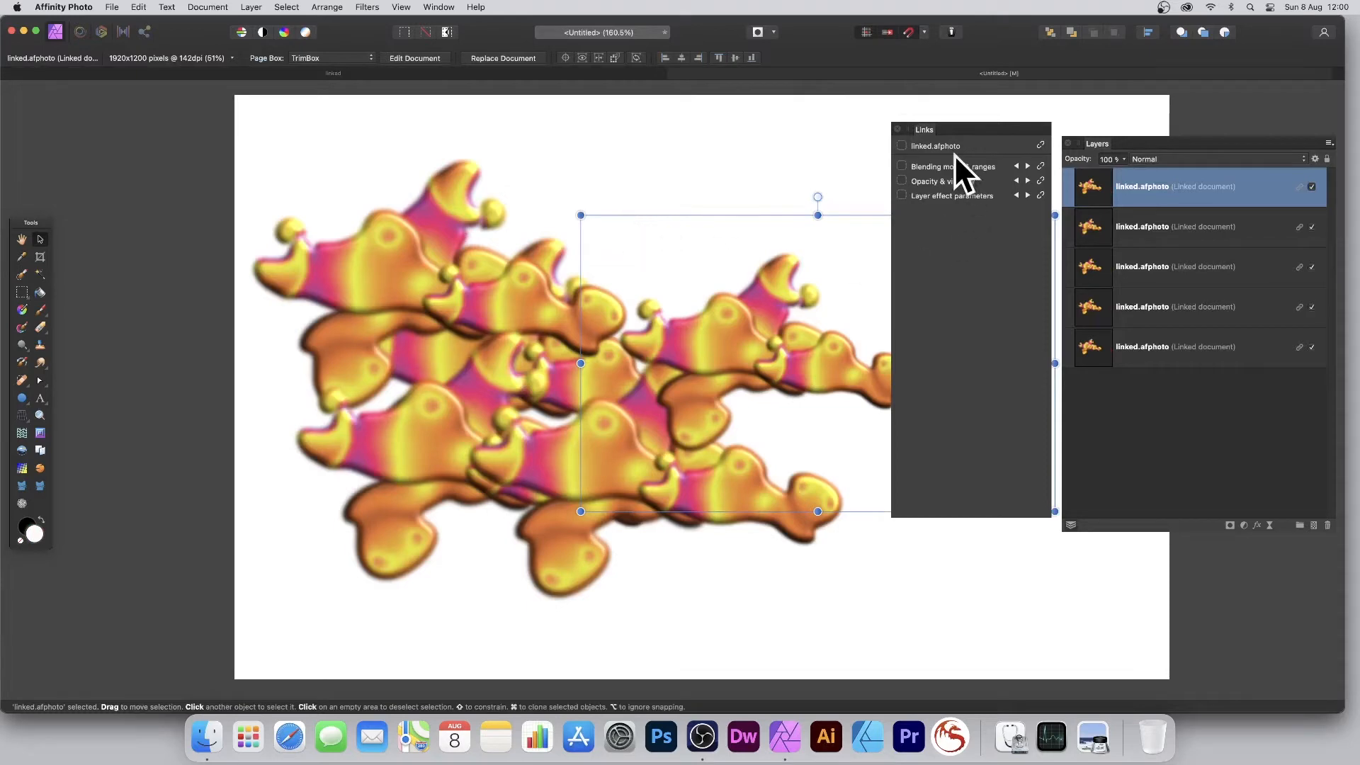
Close the Links panel, move the topmost linked copy up and to the left, and place the Layers panel beside the artwork
left_click(897, 130)
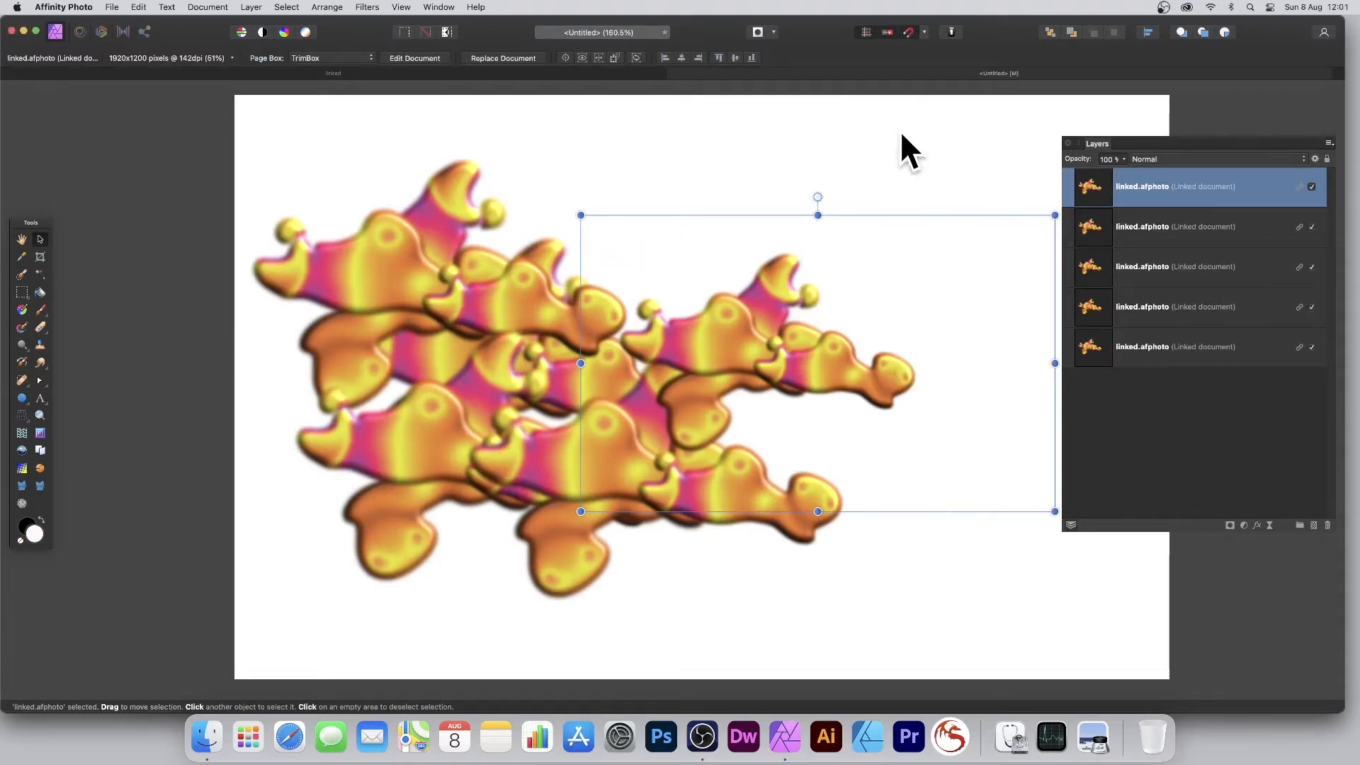
left_click_drag(745, 336, 666, 281)
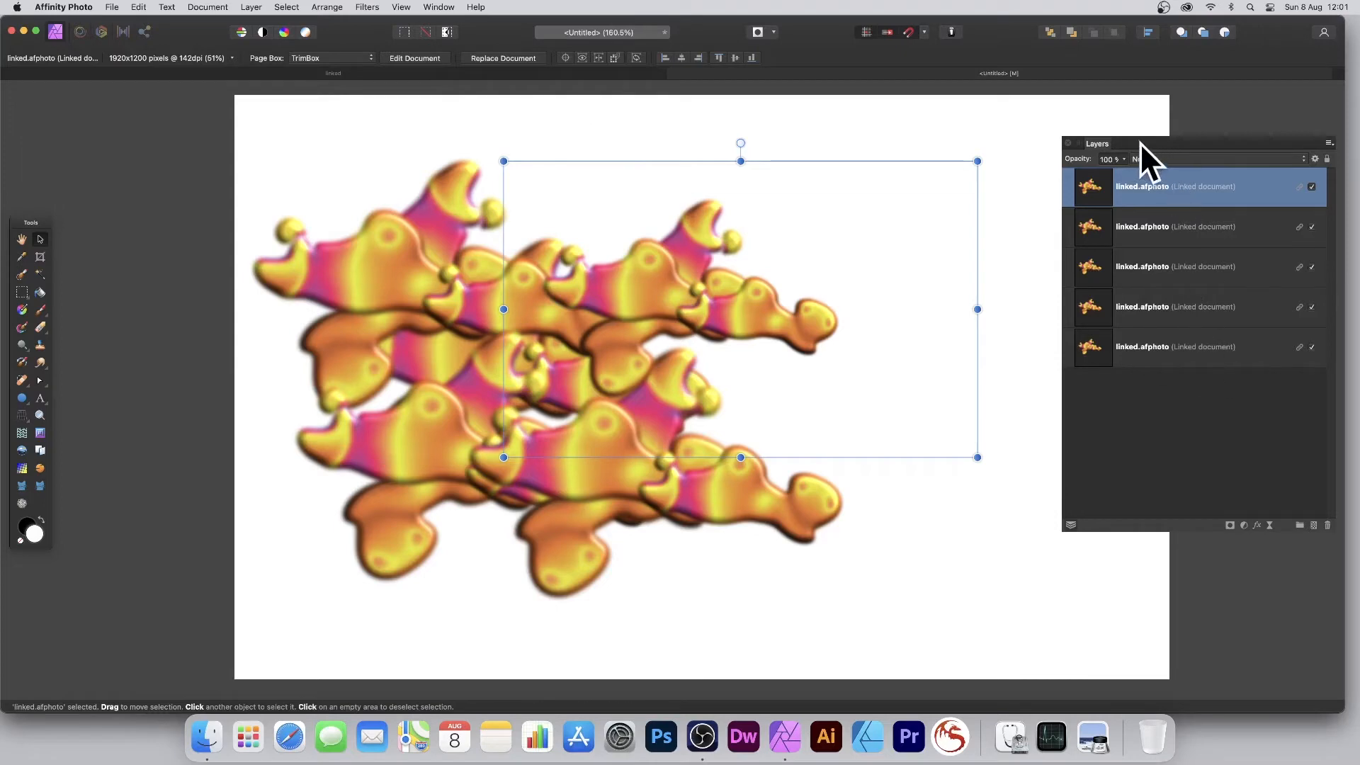
left_click_drag(1140, 142, 922, 142)
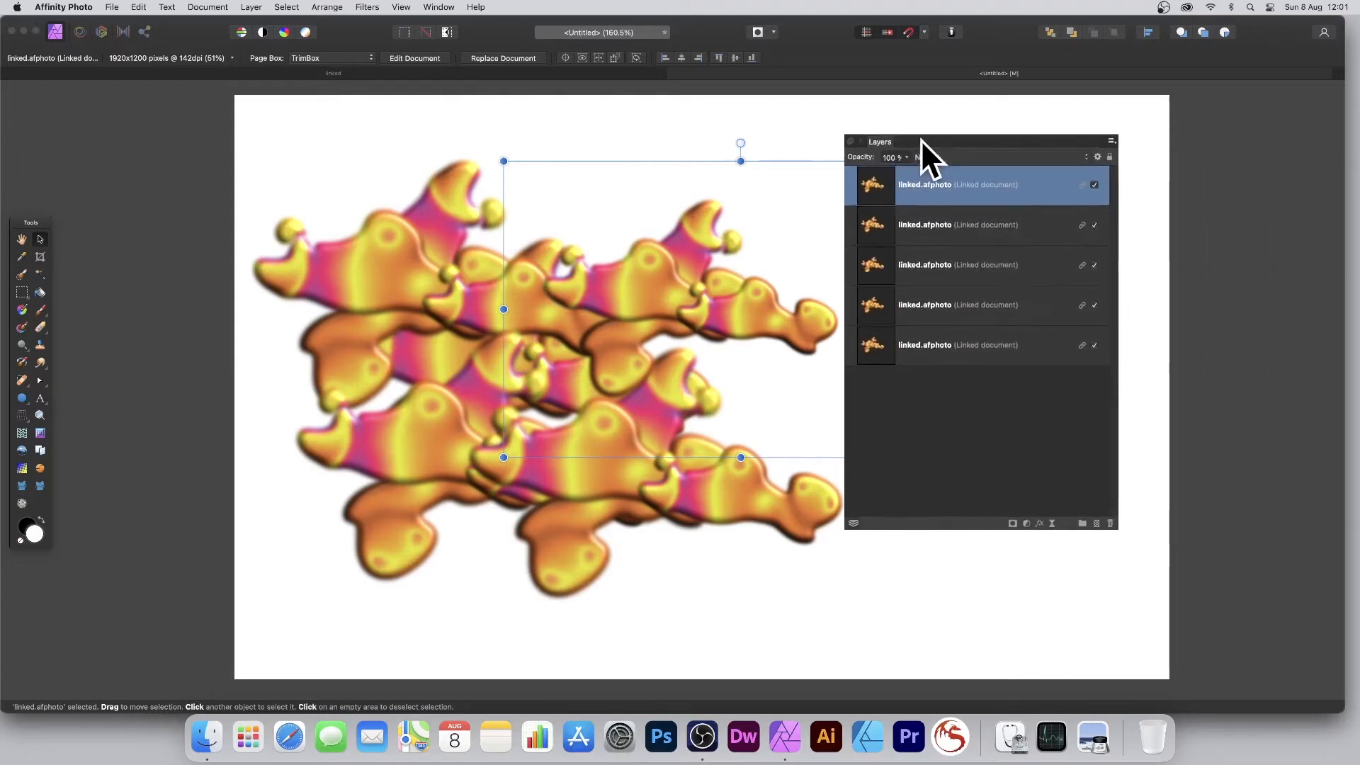
Enable the 3D layer effect on the topmost linked copy with a radius of 23.1 px
left_click(1040, 525)
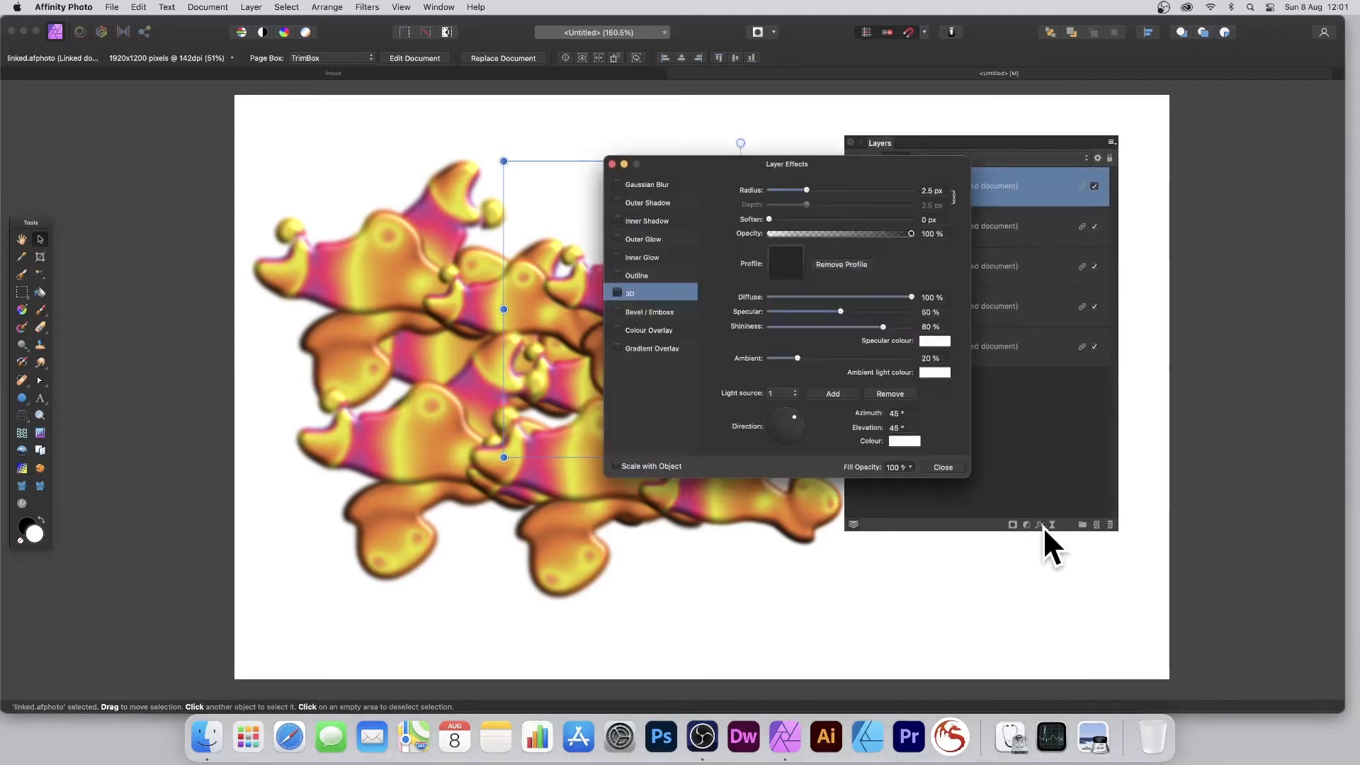
left_click(617, 292)
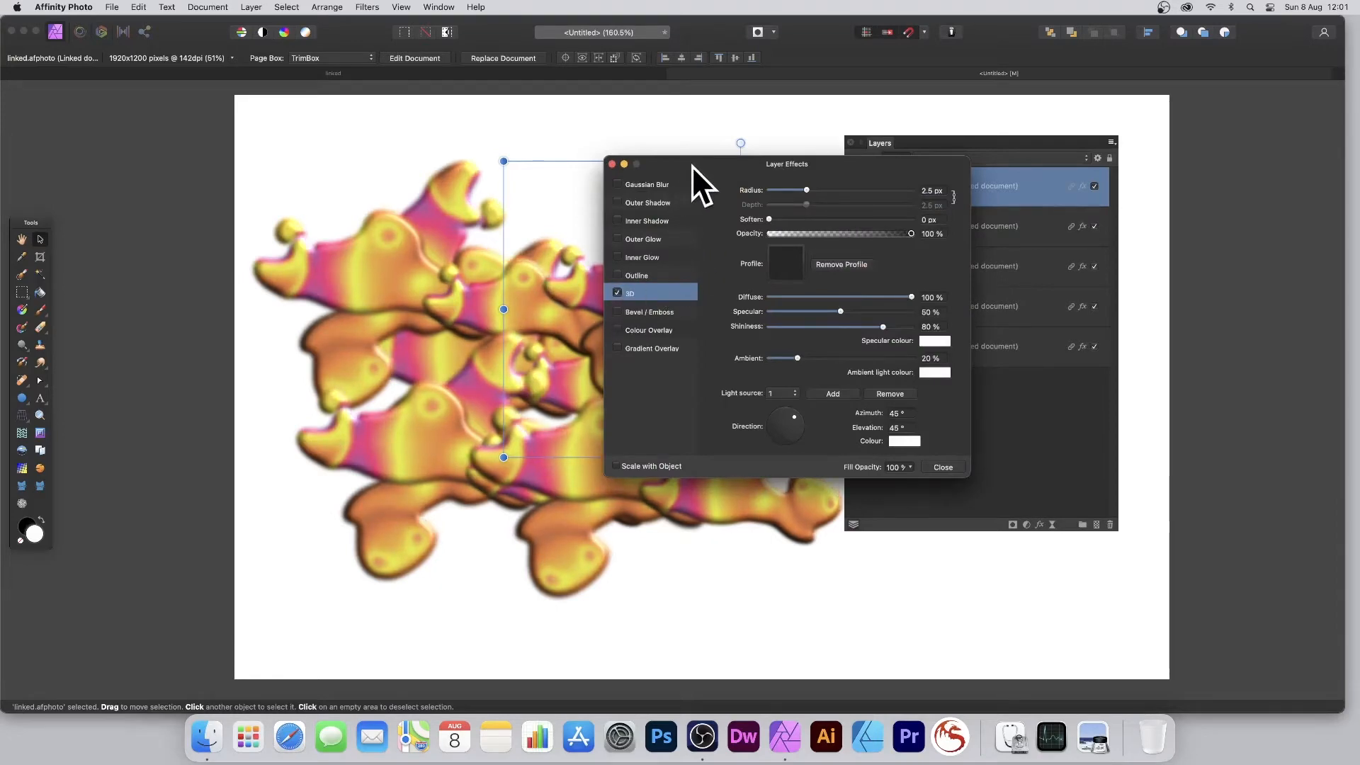
left_click_drag(691, 166, 894, 161)
left_click_drag(1027, 185, 1055, 185)
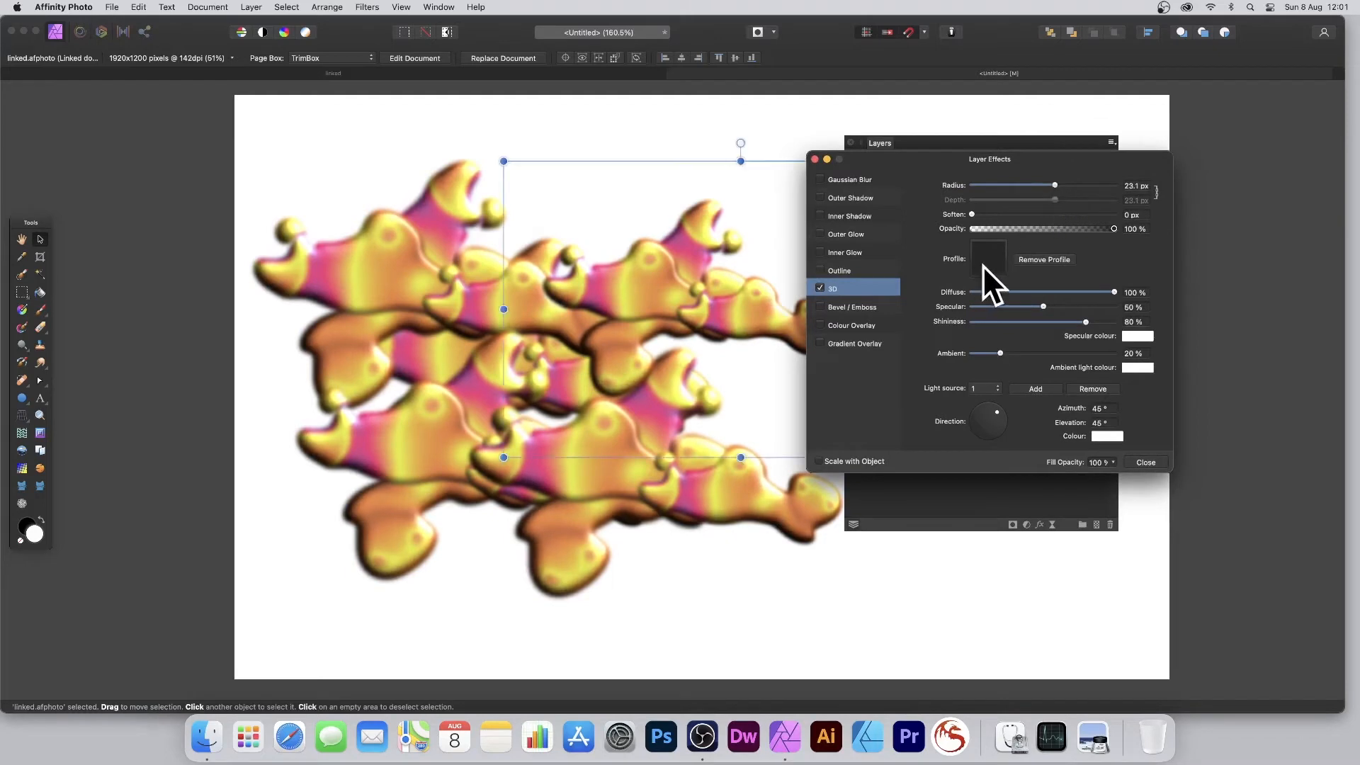
Set the 3D effect's specular to 43%, ambient to 13%, and aim its light from the lower left at azimuth about -129°
left_click(982, 268)
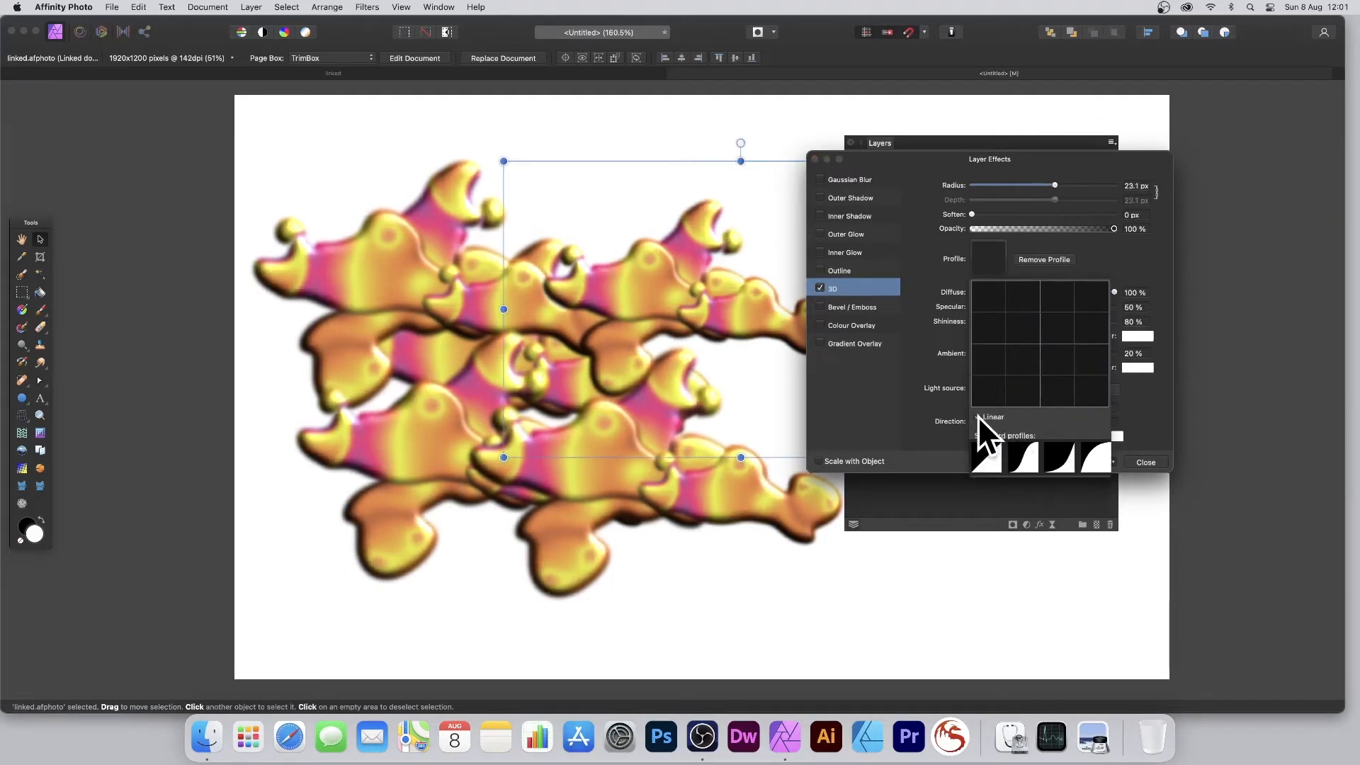
left_click(1114, 259)
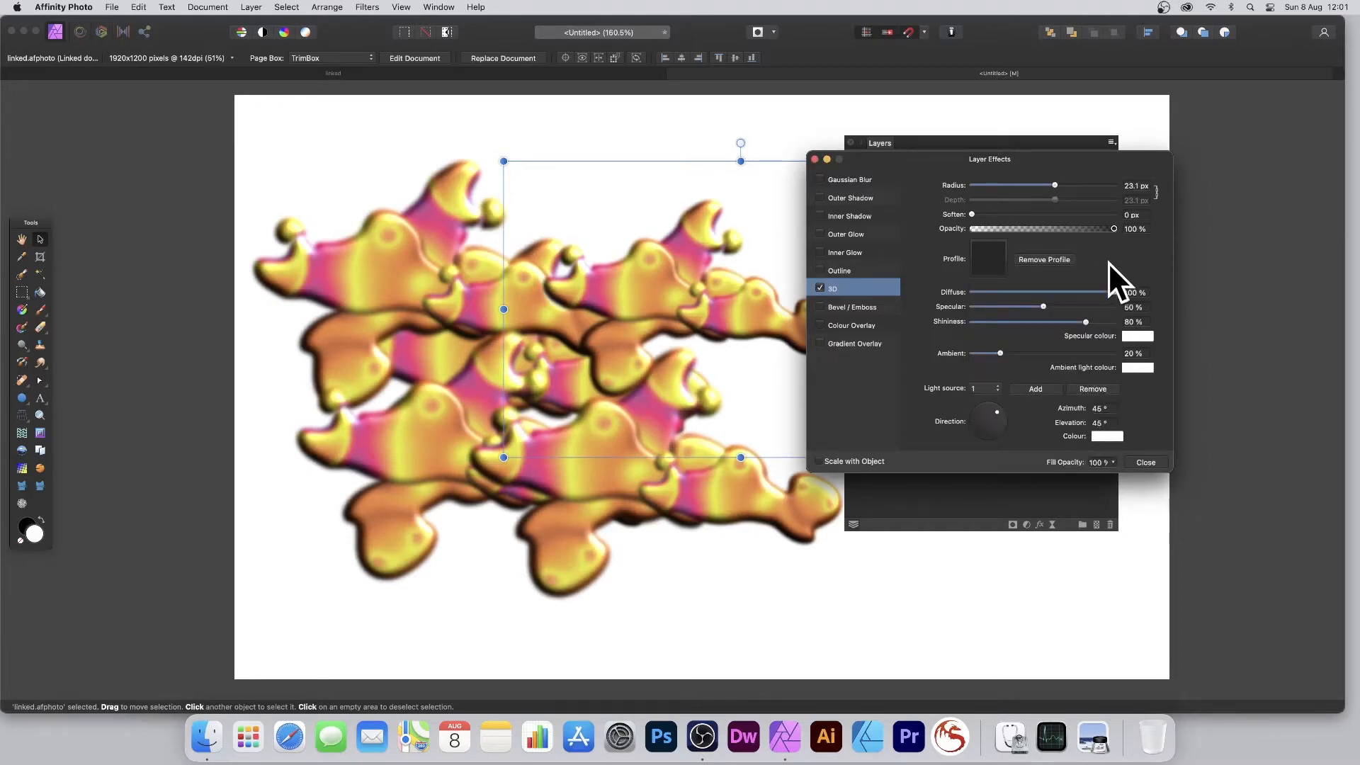
mouse_move(1067, 306)
left_mouse_down()
mouse_move(1080, 306)
mouse_move(1034, 306)
left_mouse_up()
left_click_drag(1000, 353, 990, 353)
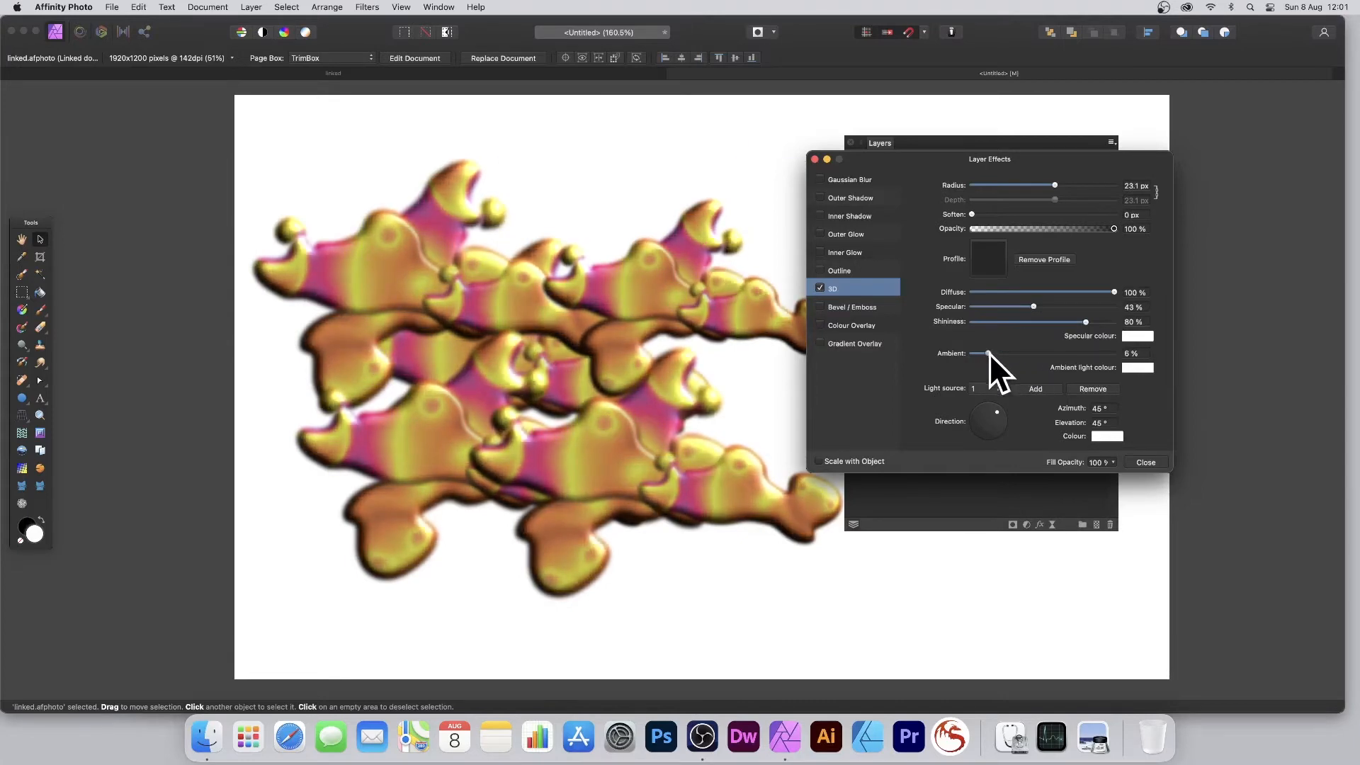
left_click_drag(996, 411, 980, 428)
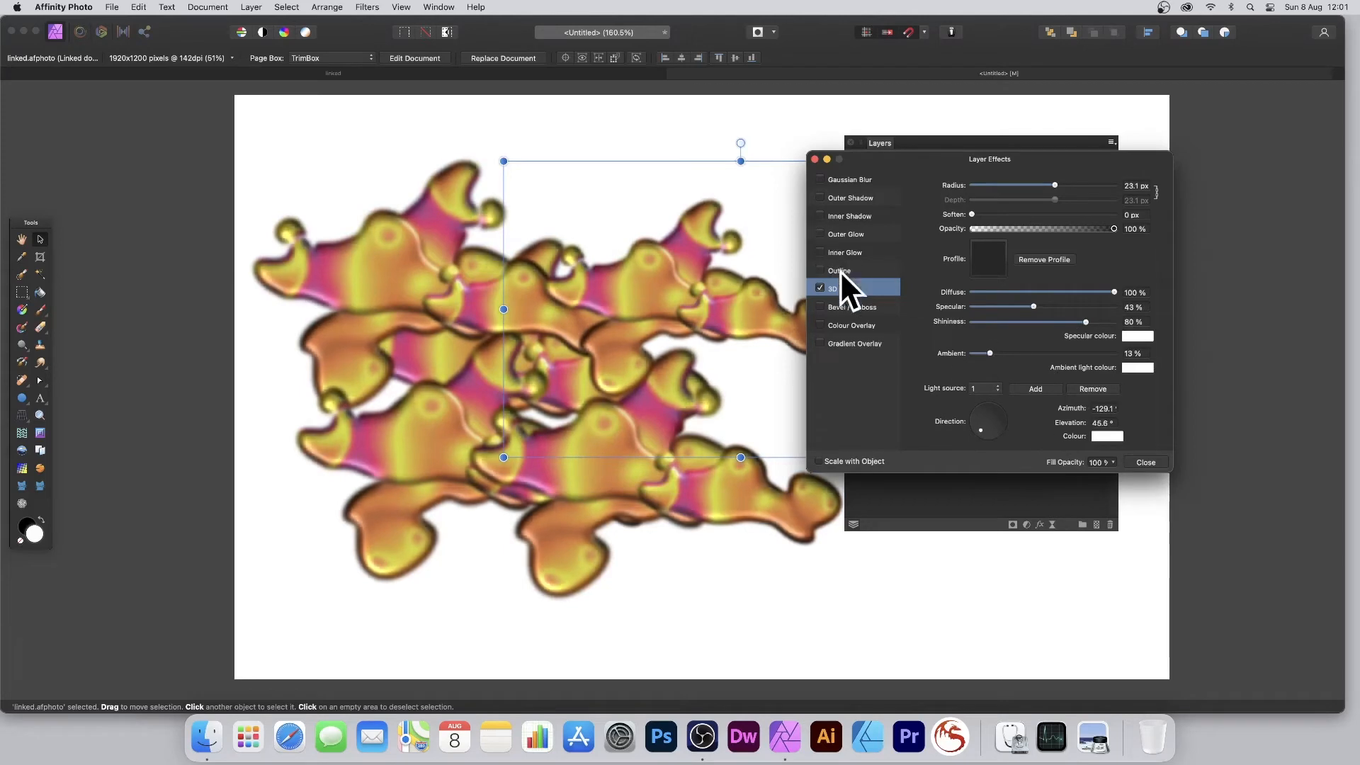
Enable the Pillow Bevel / Emboss effect on the linked copy and give it a slightly adjusted S-curve profile
left_click(821, 308)
left_click(867, 306)
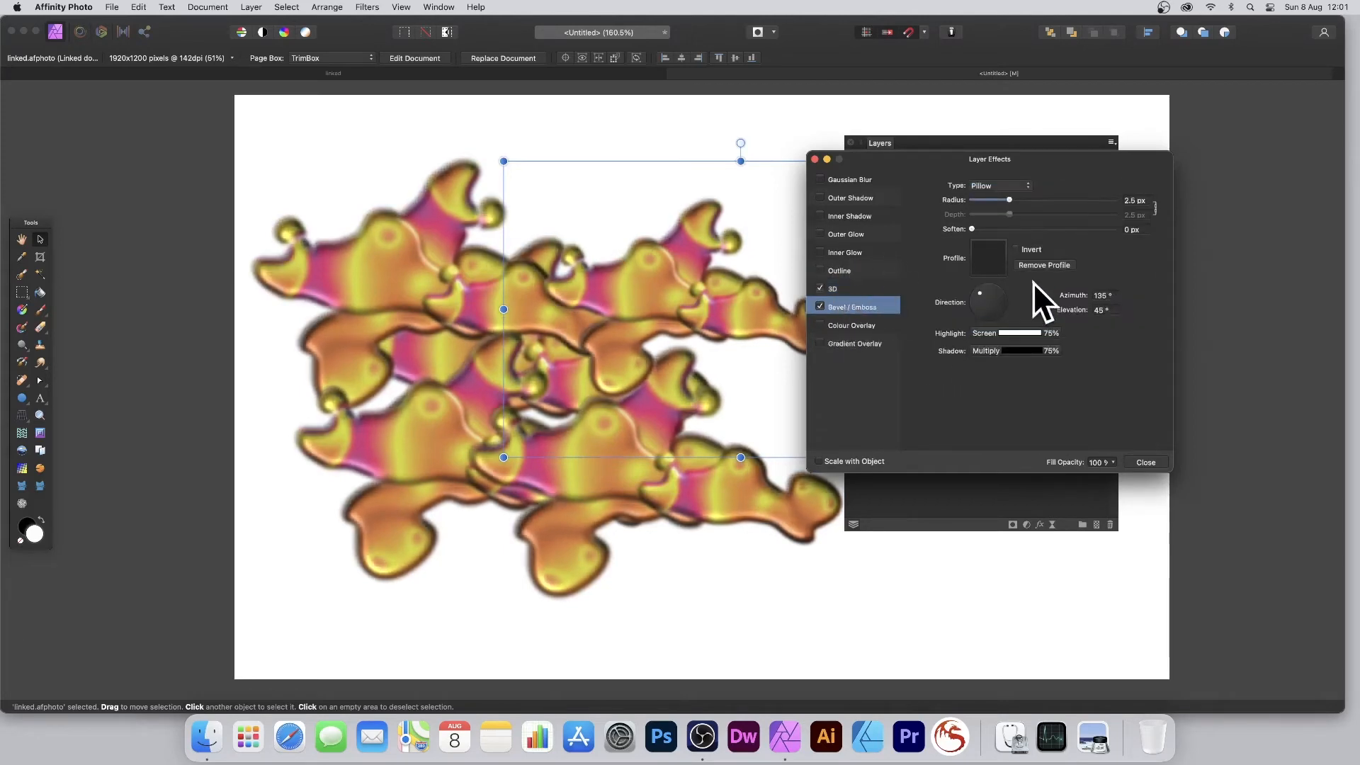
left_click(999, 263)
left_click(1023, 457)
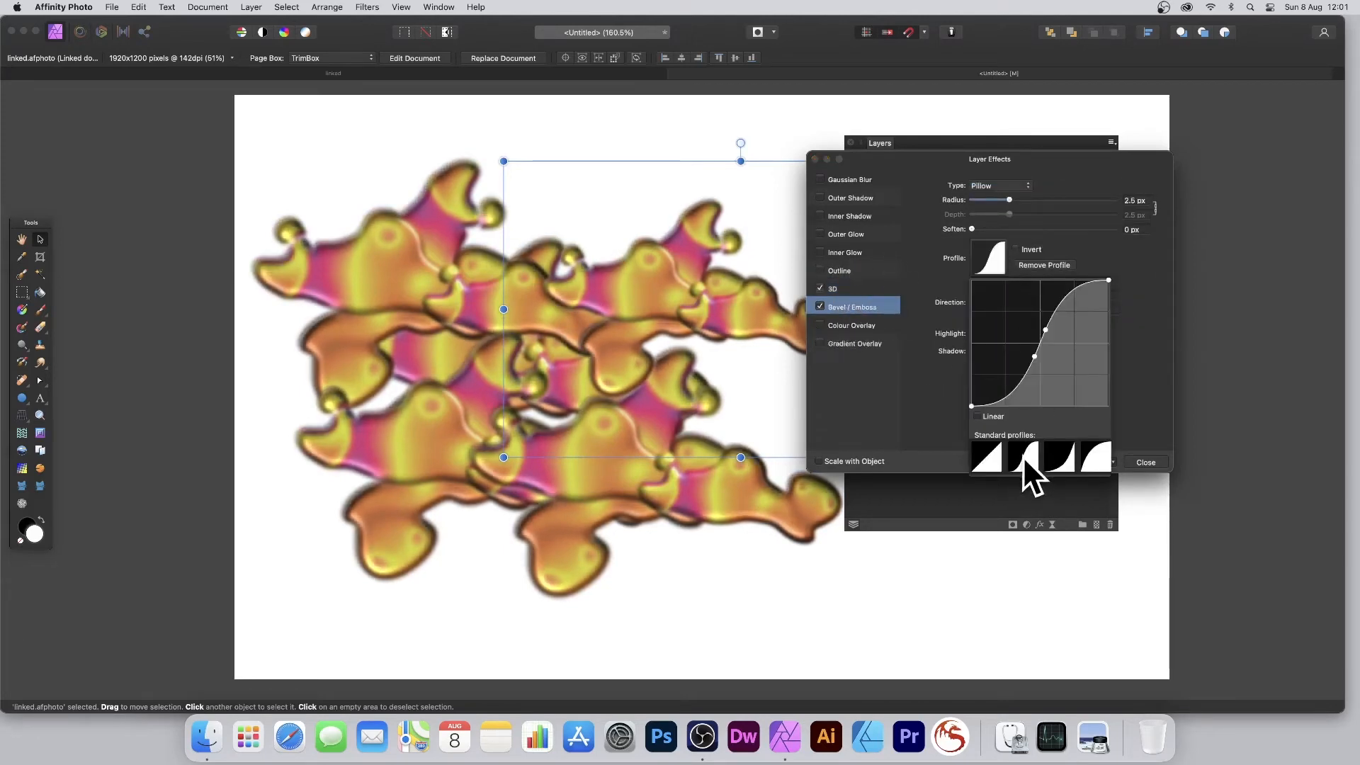
left_click_drag(1047, 329, 1044, 326)
left_click(1096, 249)
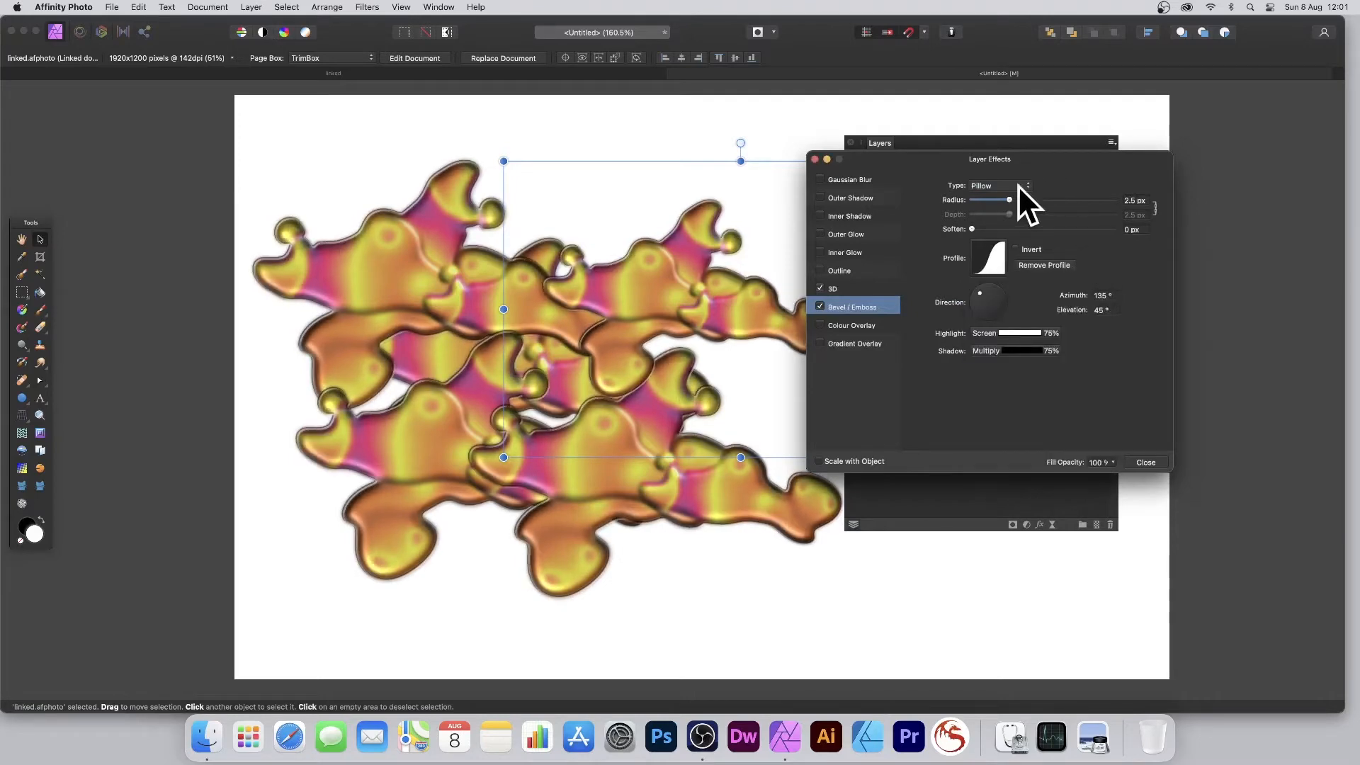
Add an Outer Shadow to the linked copy with a small radius and an offset of about 6 px, and finish the layer effects
left_click(821, 198)
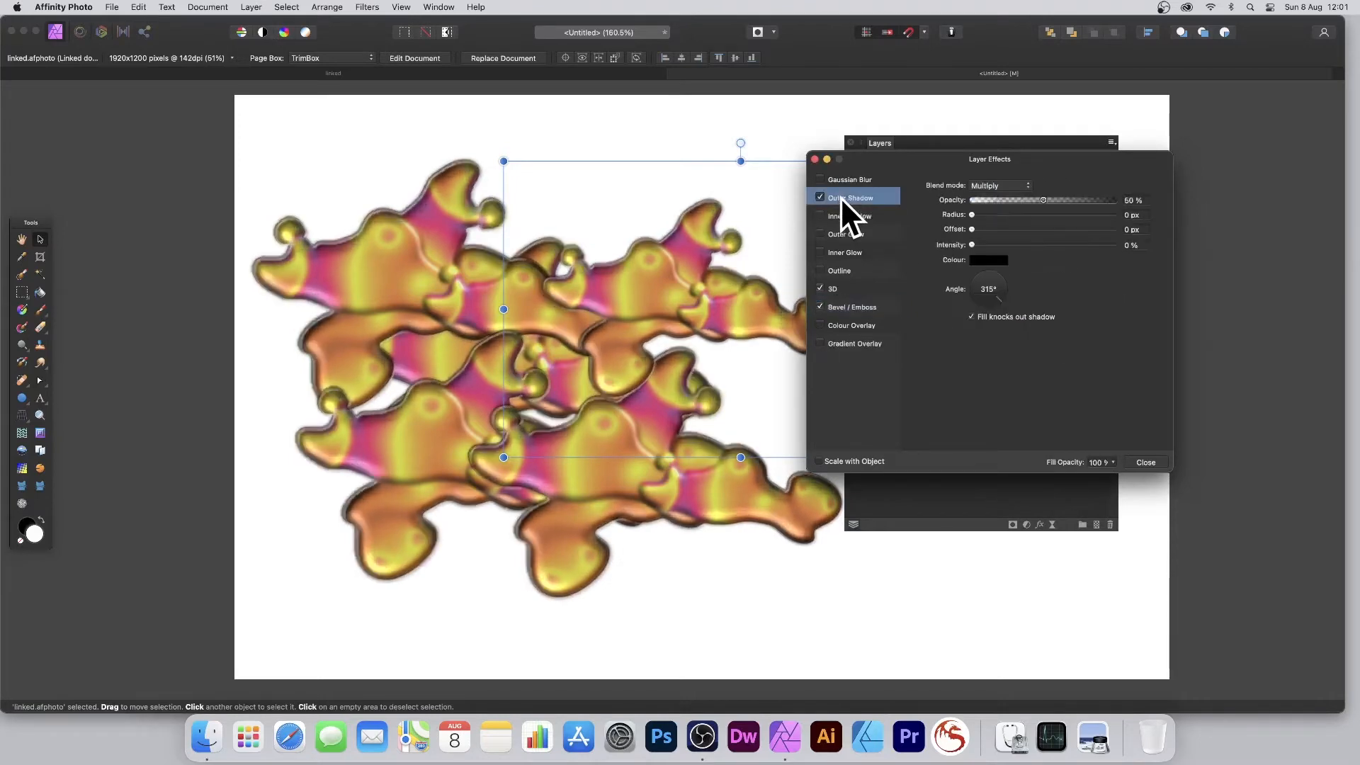
left_click_drag(972, 214, 1027, 229)
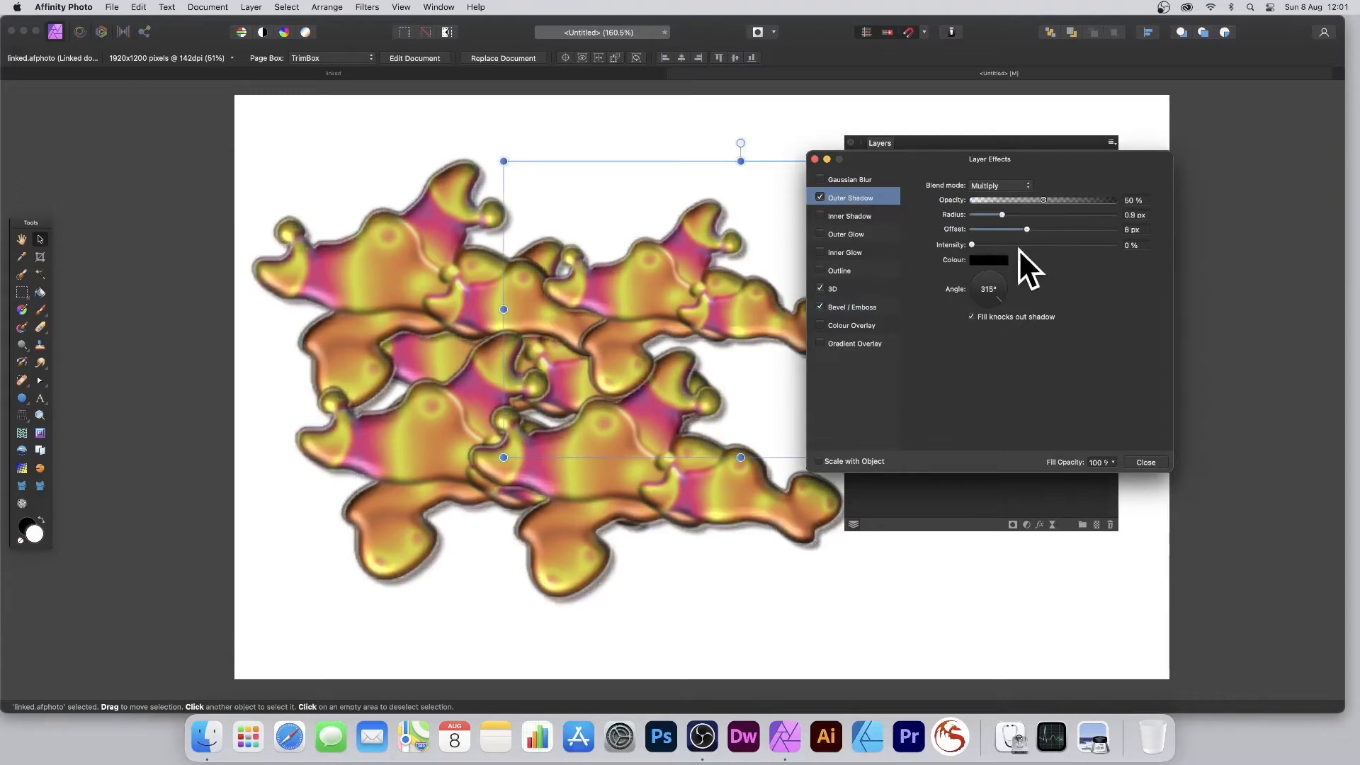
left_click(1146, 463)
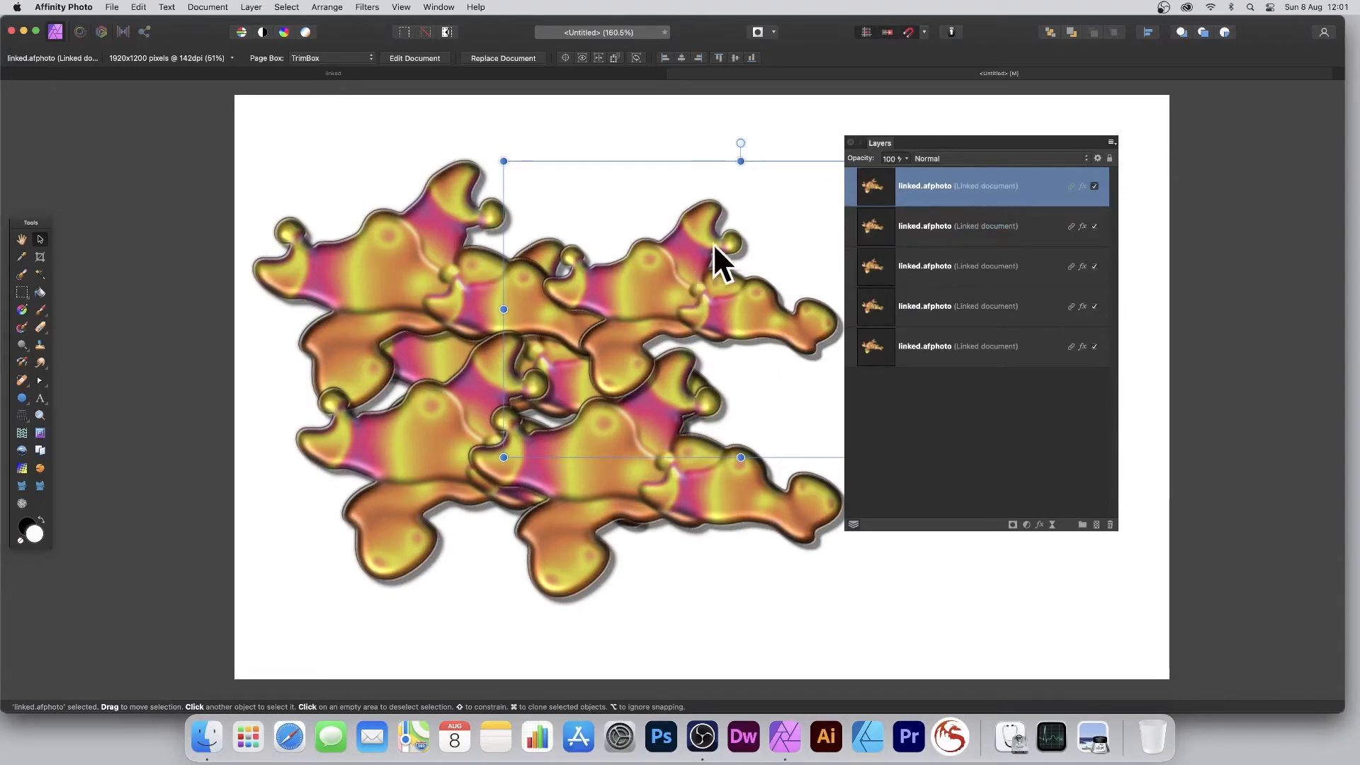
Preview blend modes such as Difference on the topmost linked copy, keeping Normal
left_click(949, 158)
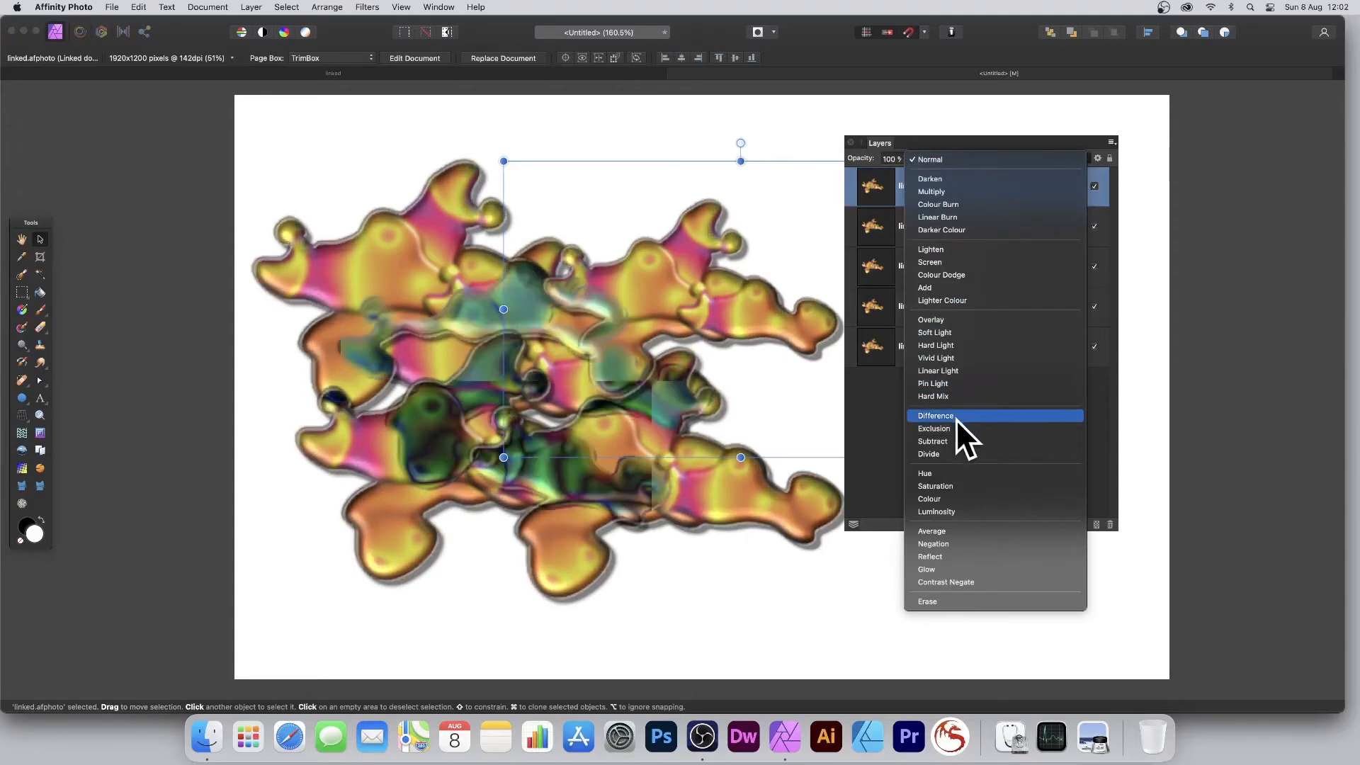
left_click(938, 160)
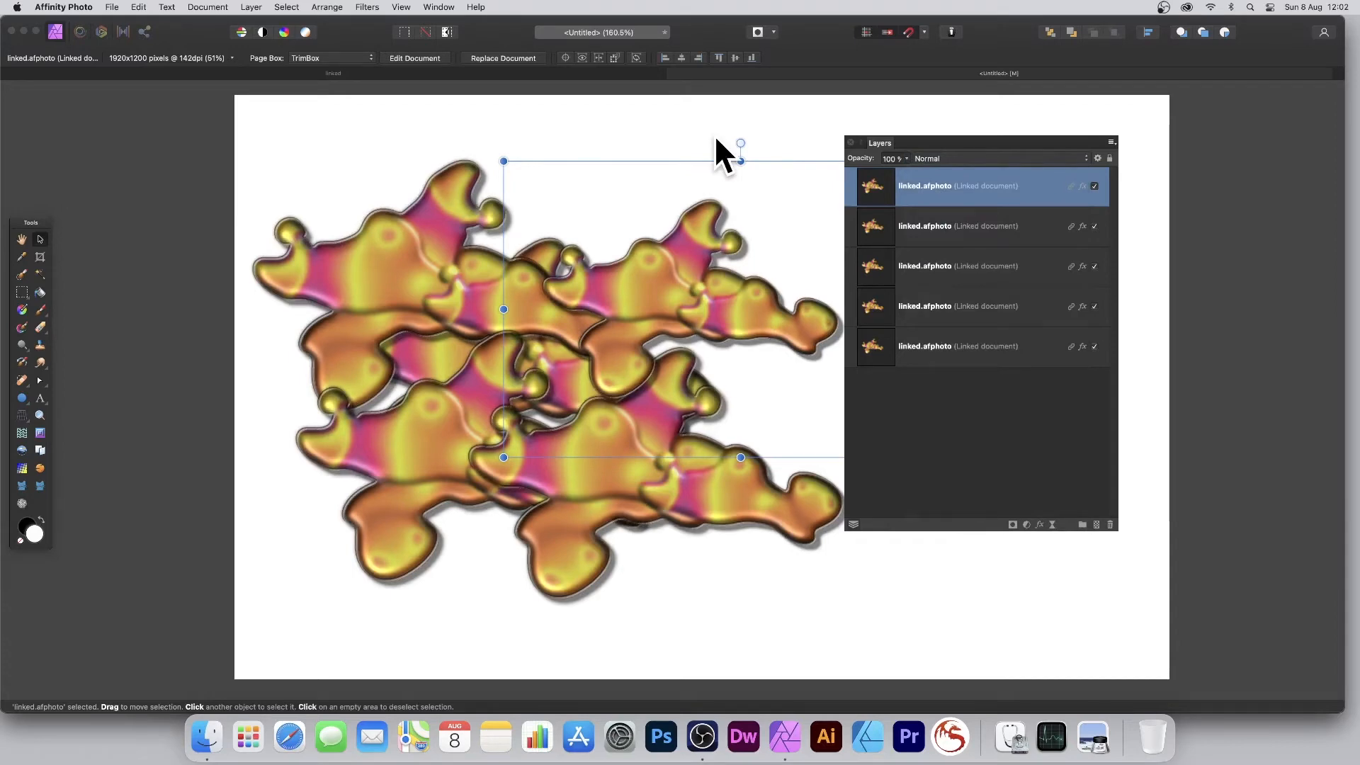
Return to the source document "linked", shrink the middle pixel layer, move it up and rotate it into a steep diagonal
left_click(434, 71)
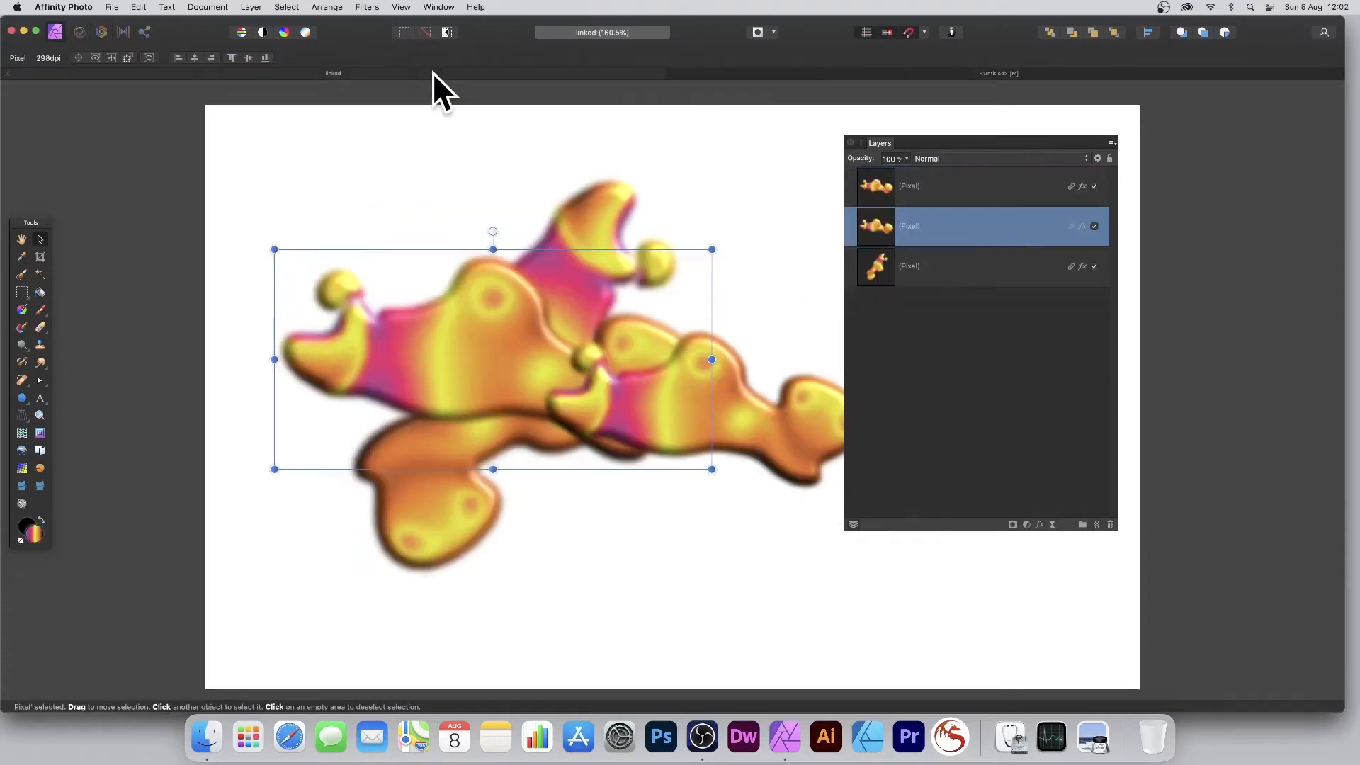
left_click_drag(274, 249, 413, 319)
left_click_drag(503, 355, 446, 254)
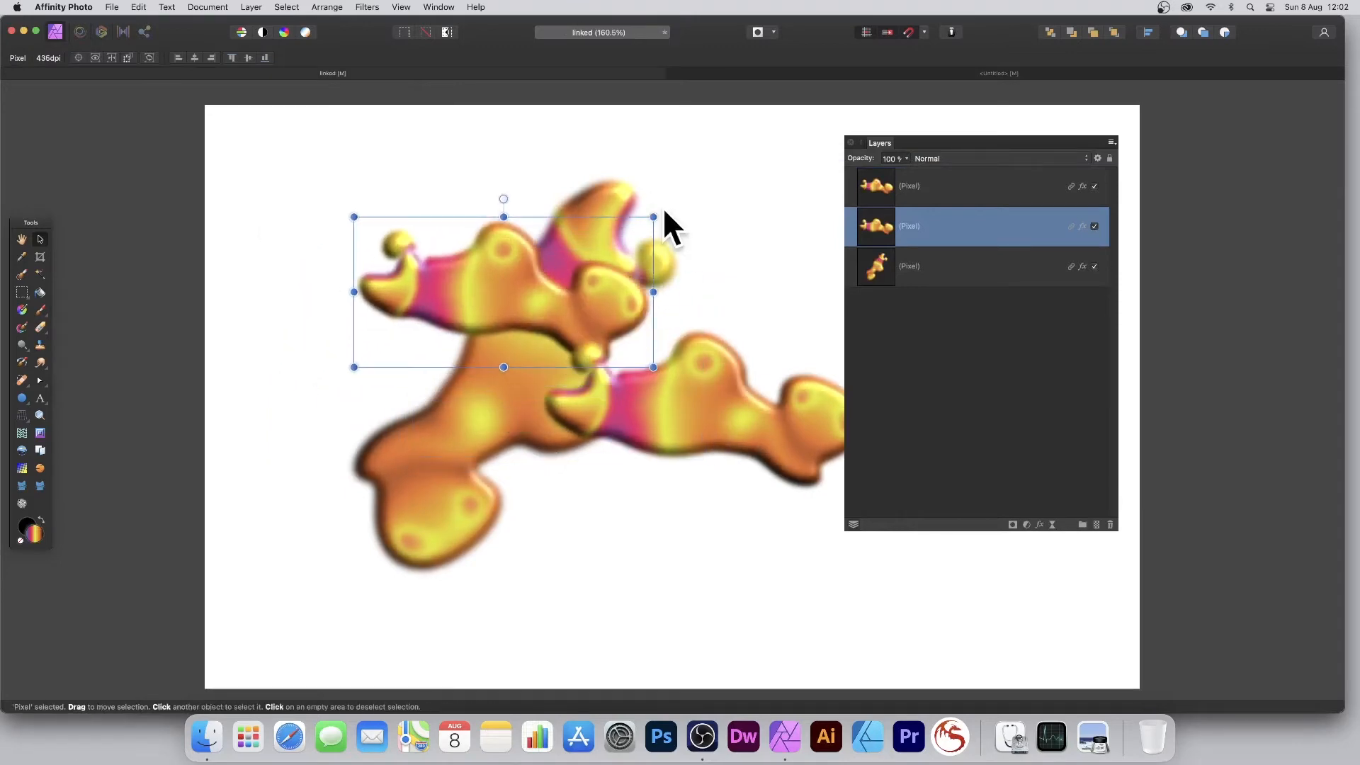
left_click_drag(656, 213, 510, 313)
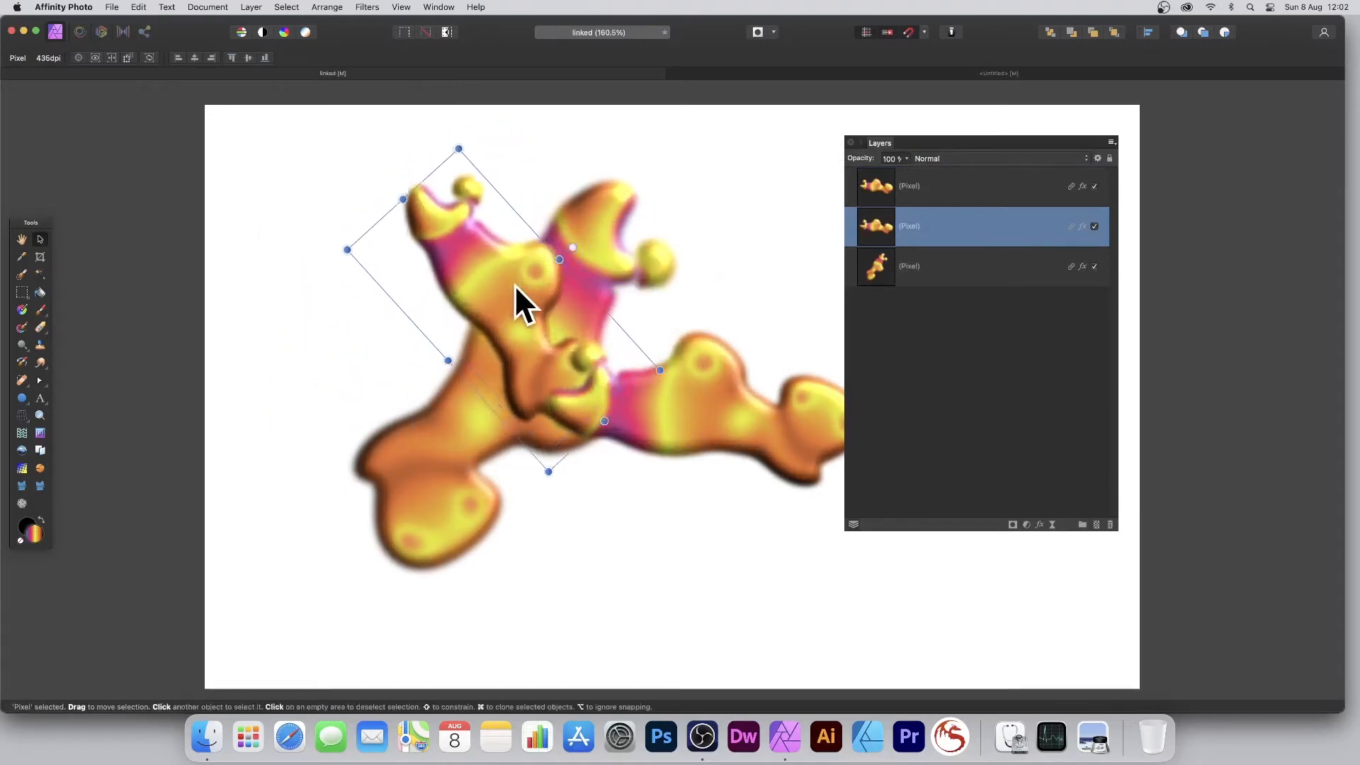
Apply a strong Twirl distortion to the middle pixel layer, adjusting the twirl directly on the canvas
left_click(367, 7)
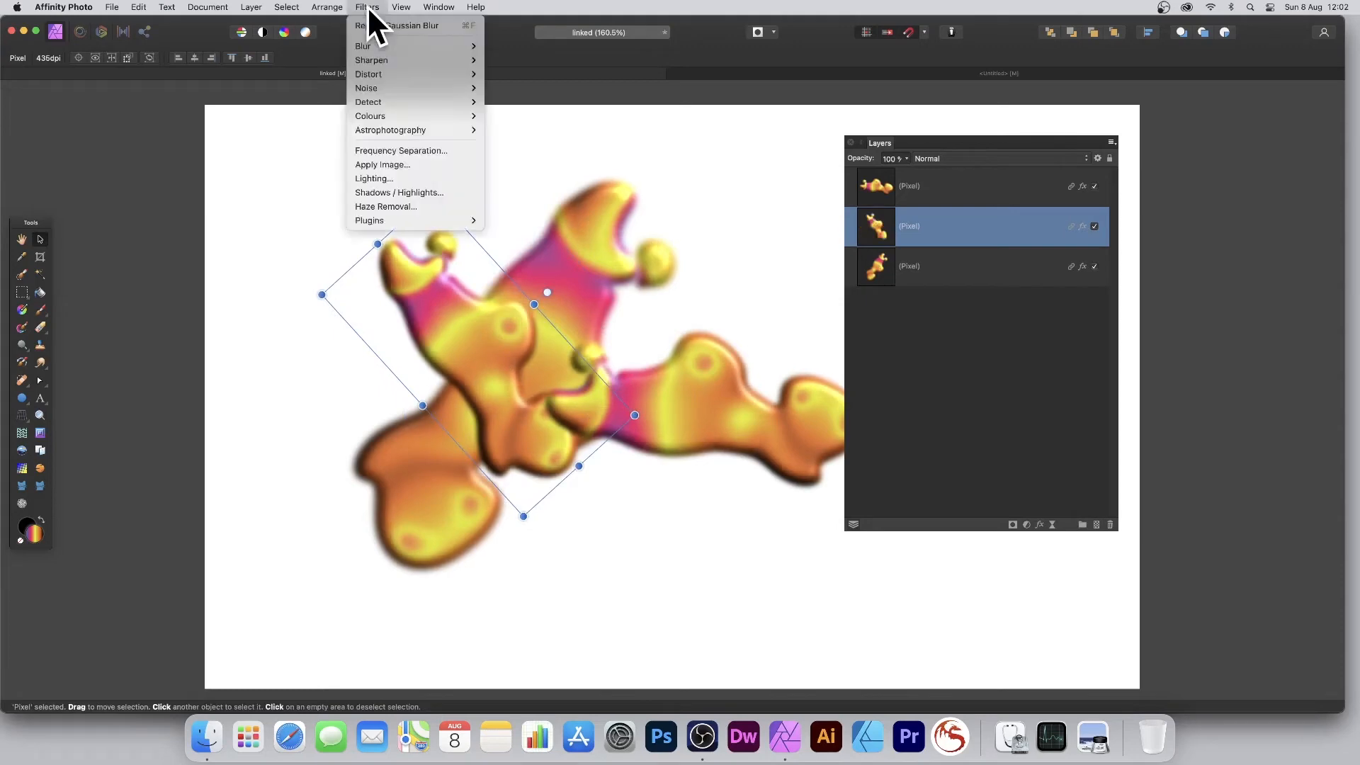
mouse_move(385, 75)
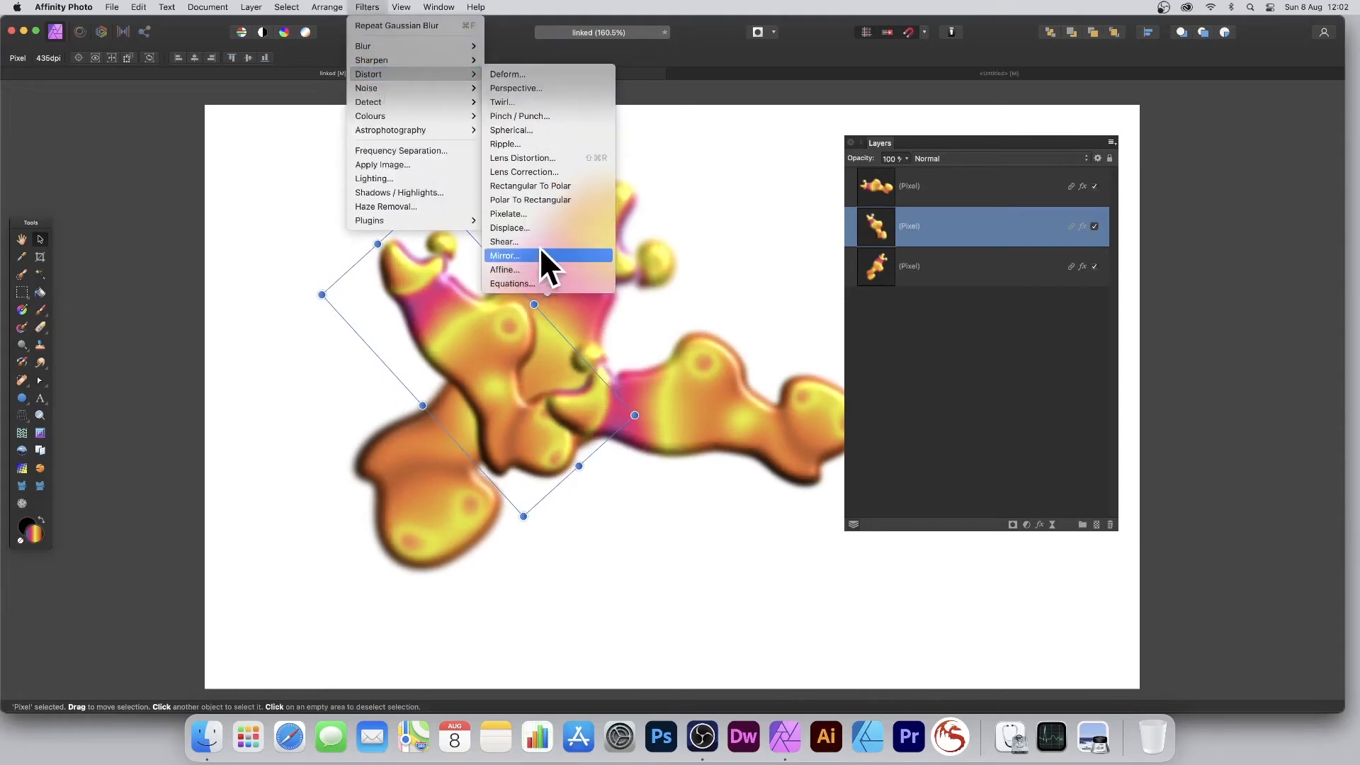
left_click(530, 101)
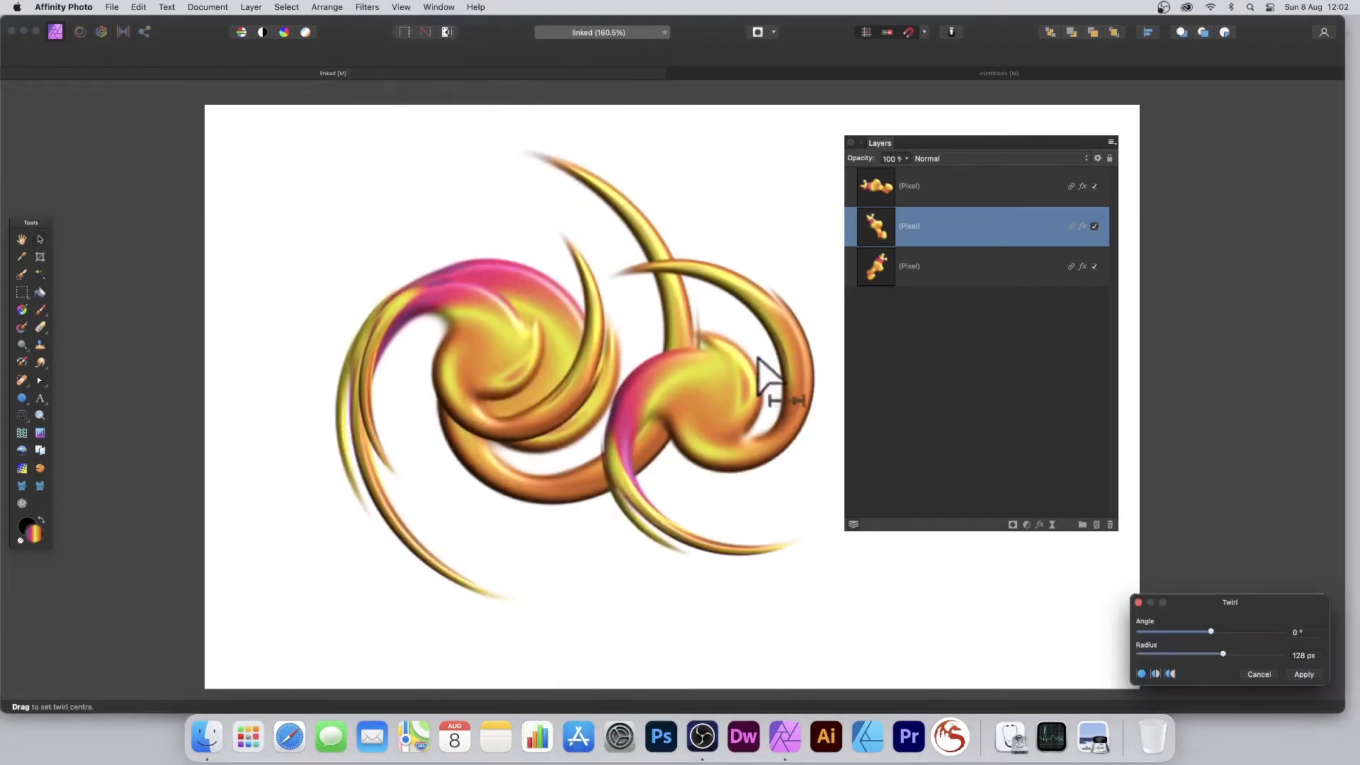
left_click_drag(614, 317, 531, 332)
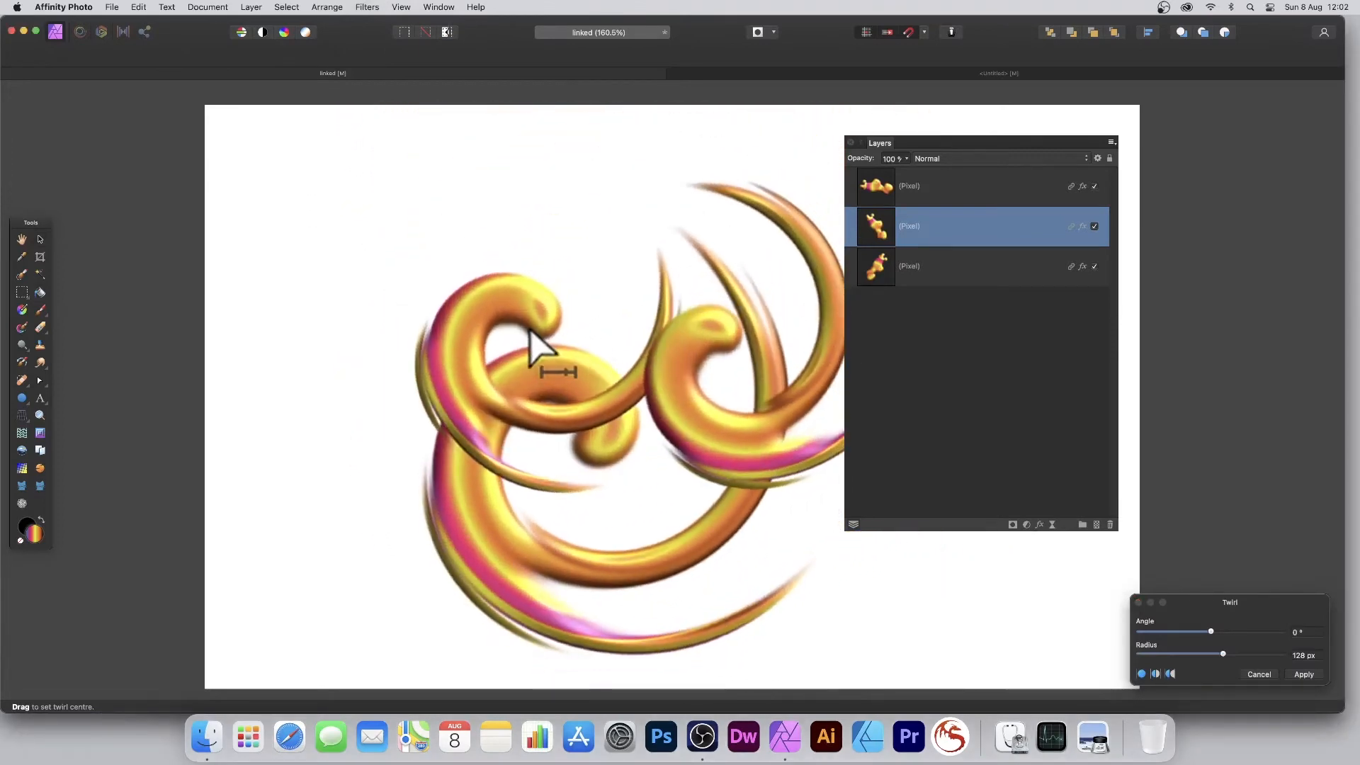
left_click_drag(888, 144, 1002, 131)
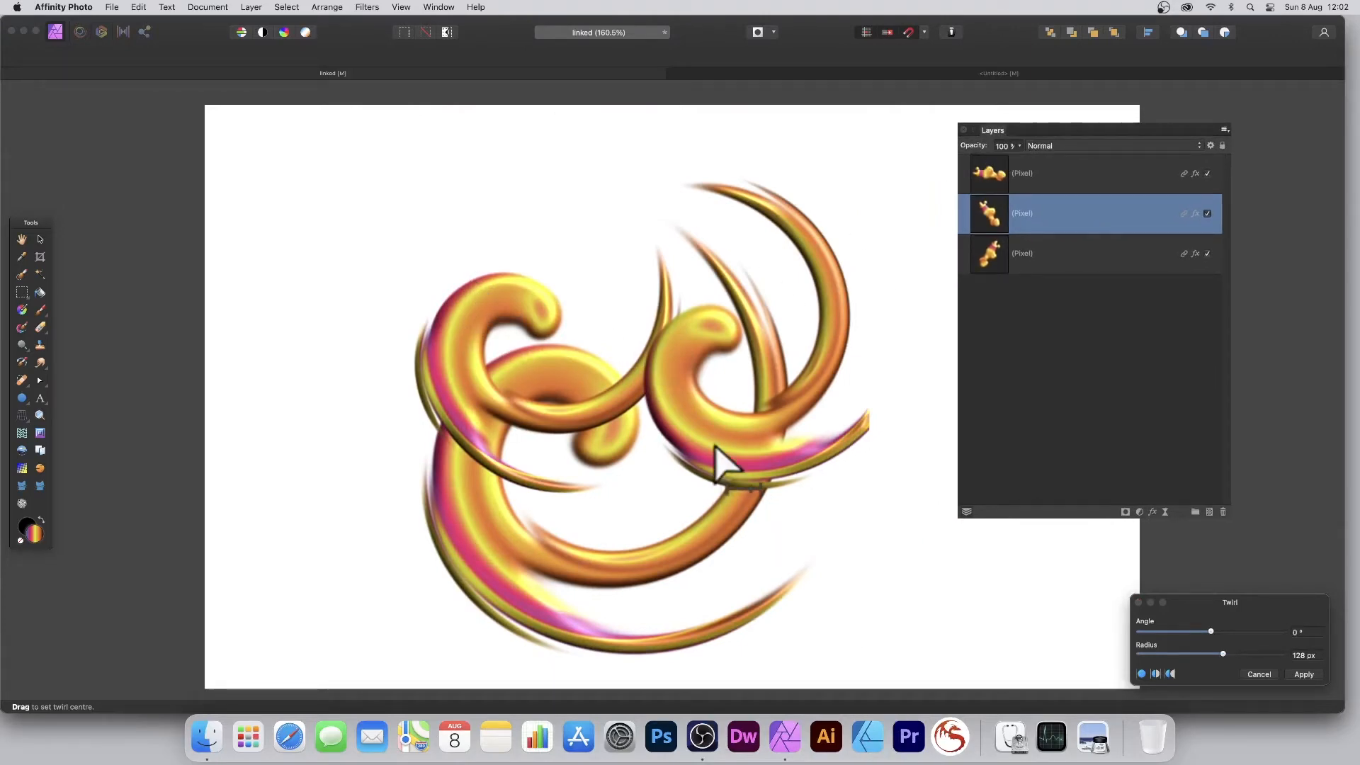
left_click_drag(1265, 602, 860, 378)
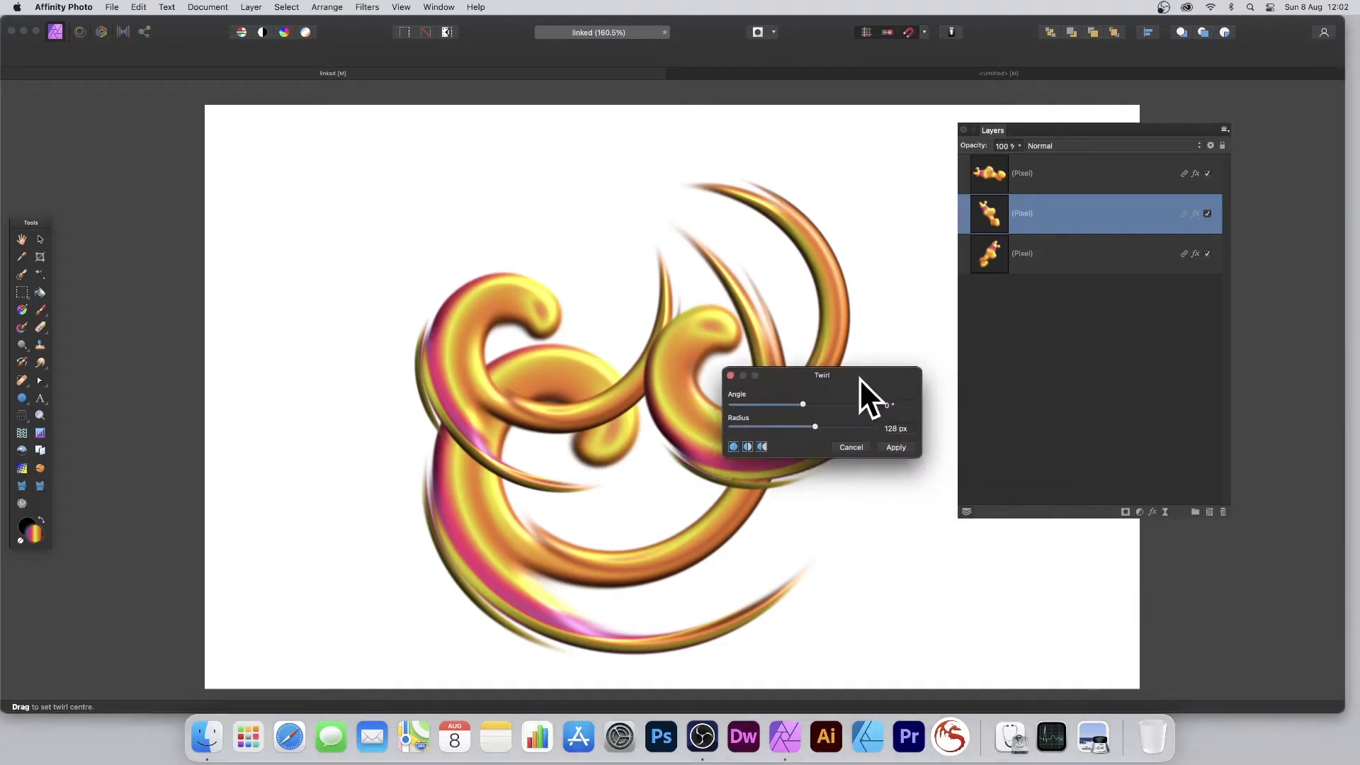
left_click(894, 447)
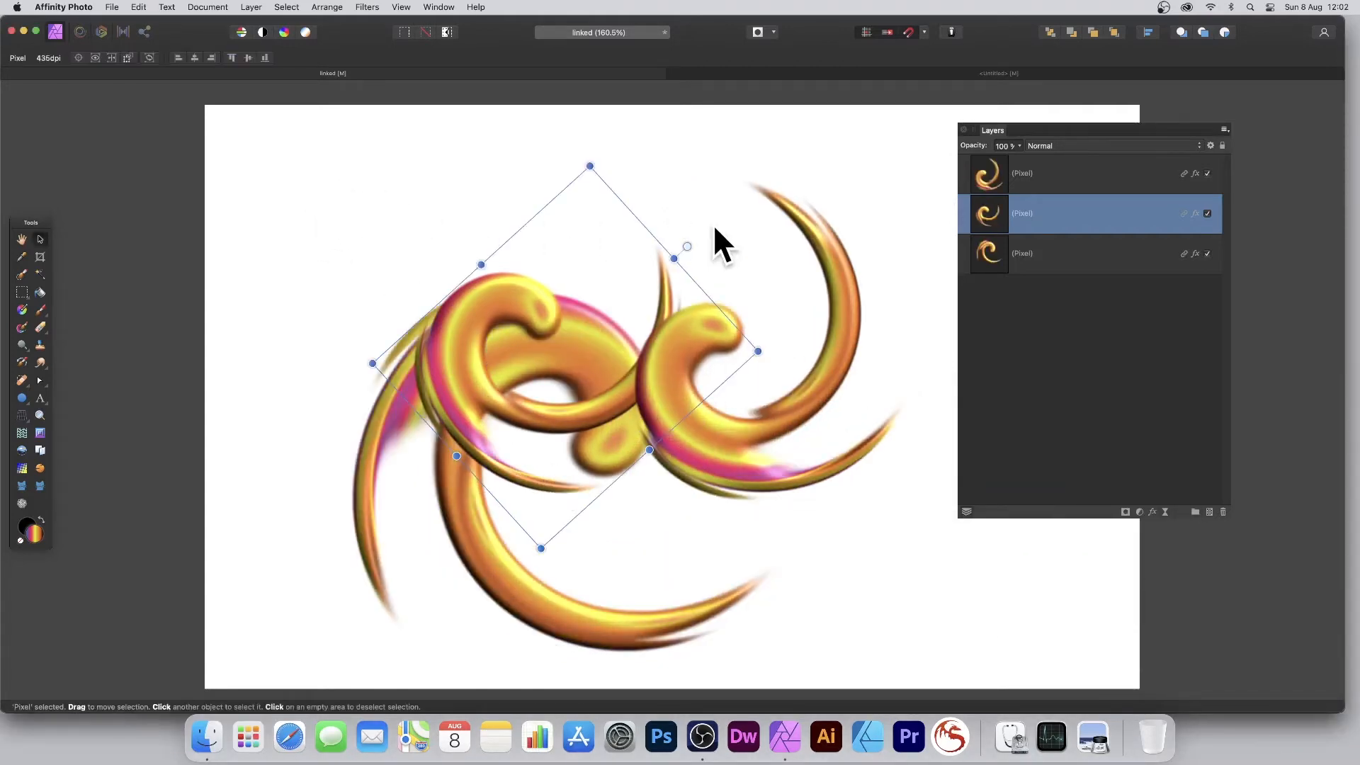
Save the source document "linked" and return to the untitled composition containing its linked copies
left_click(110, 8)
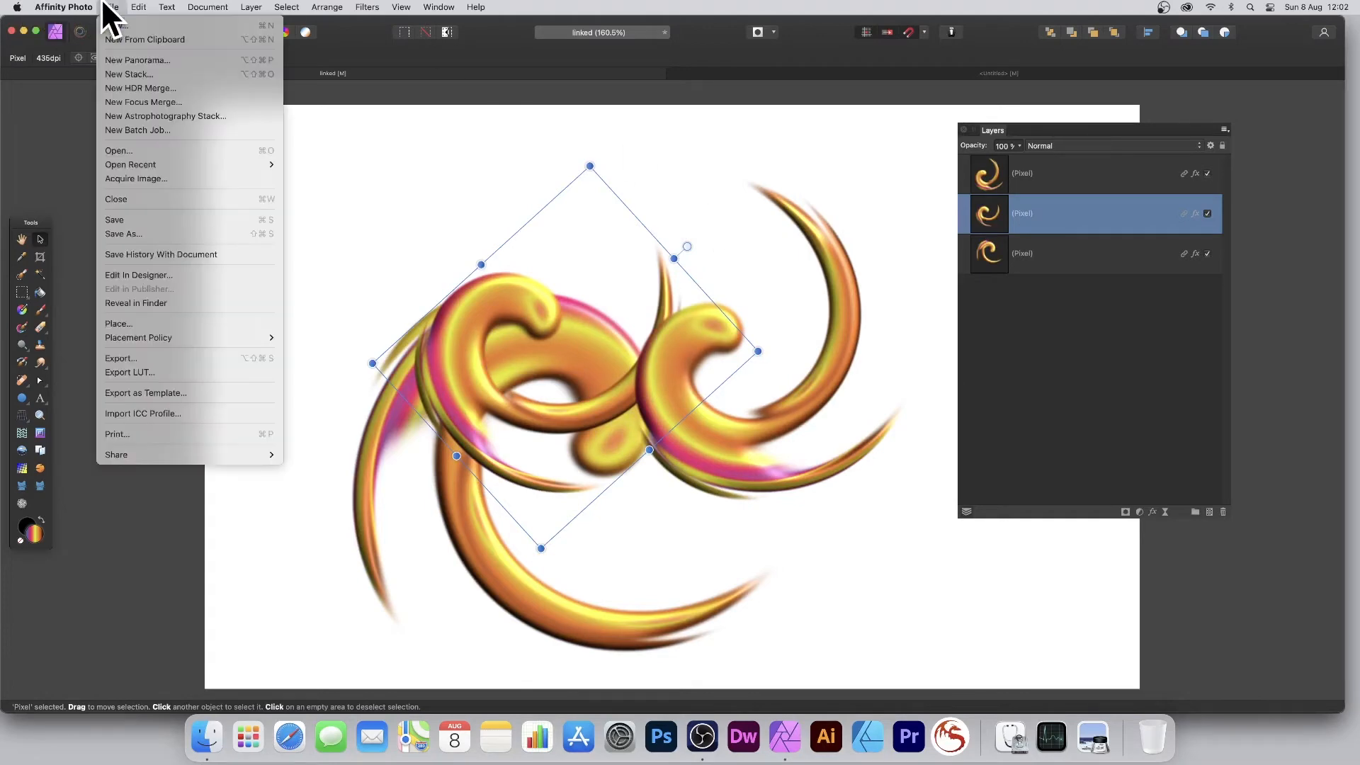
left_click(142, 219)
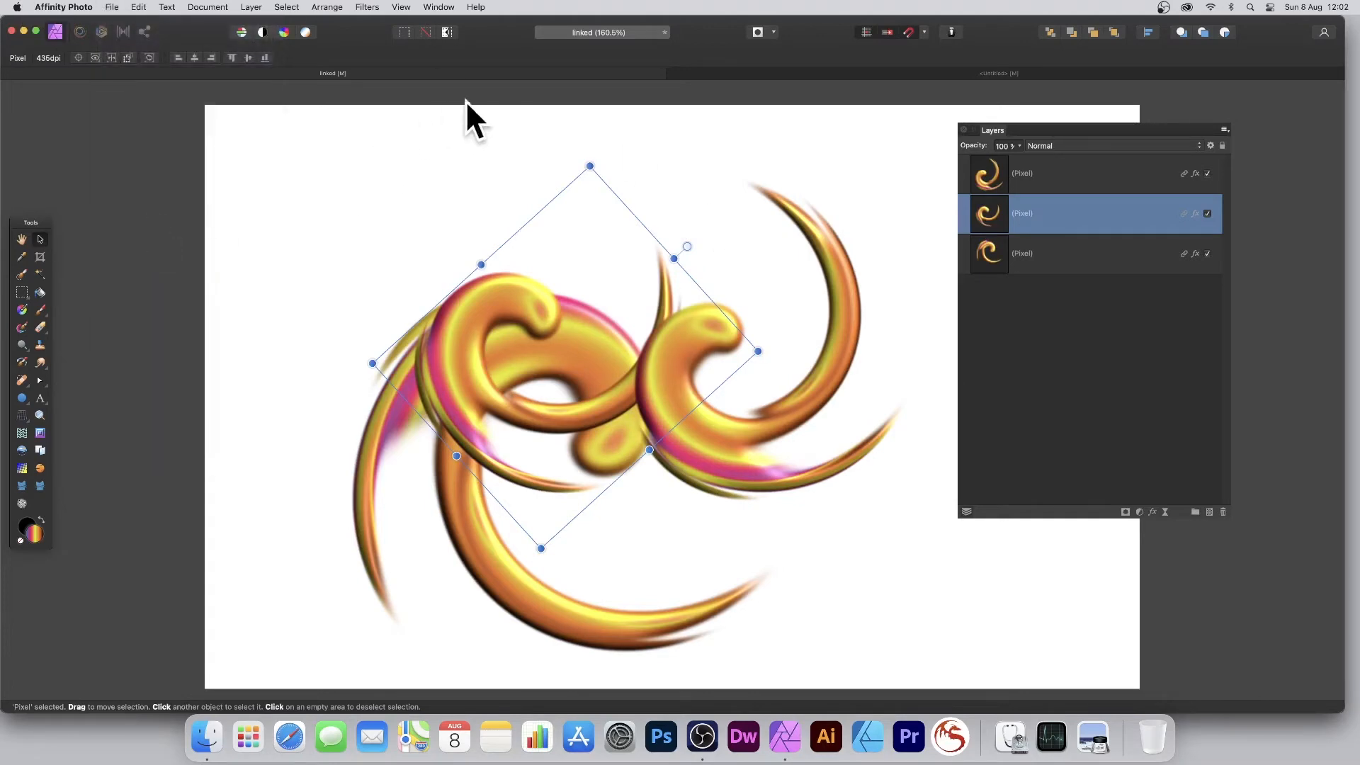
left_click(742, 73)
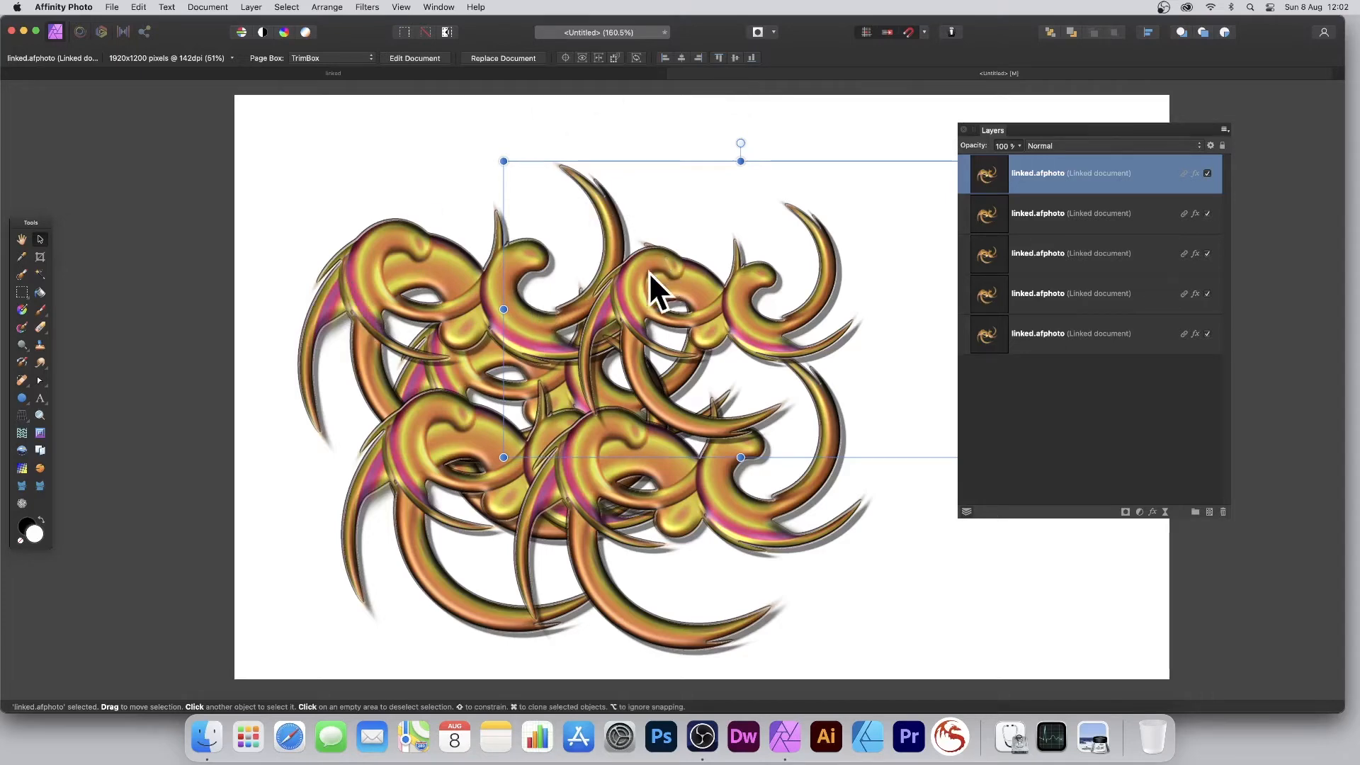
Move the topmost linked copy slightly left, then create a linked duplicate of it and place that above it
left_click_drag(649, 271, 571, 262)
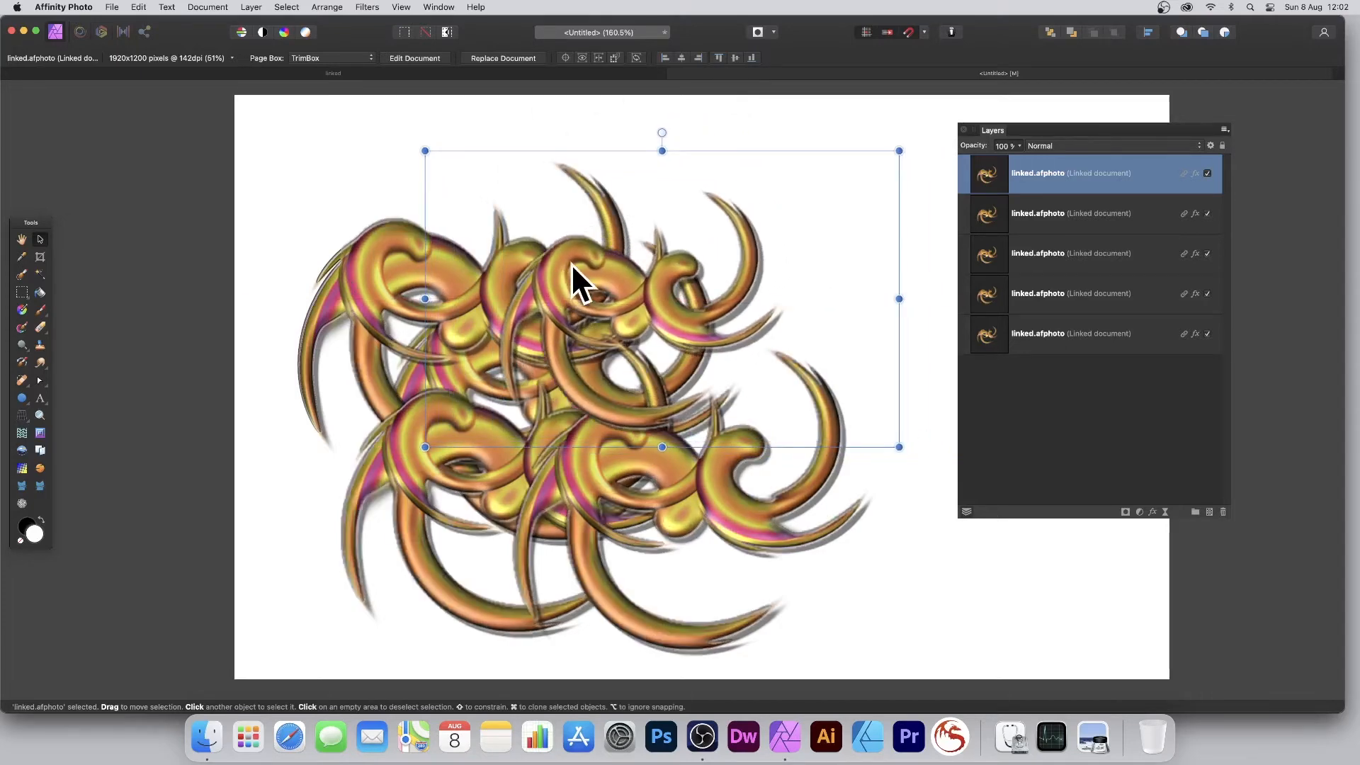
left_click(251, 7)
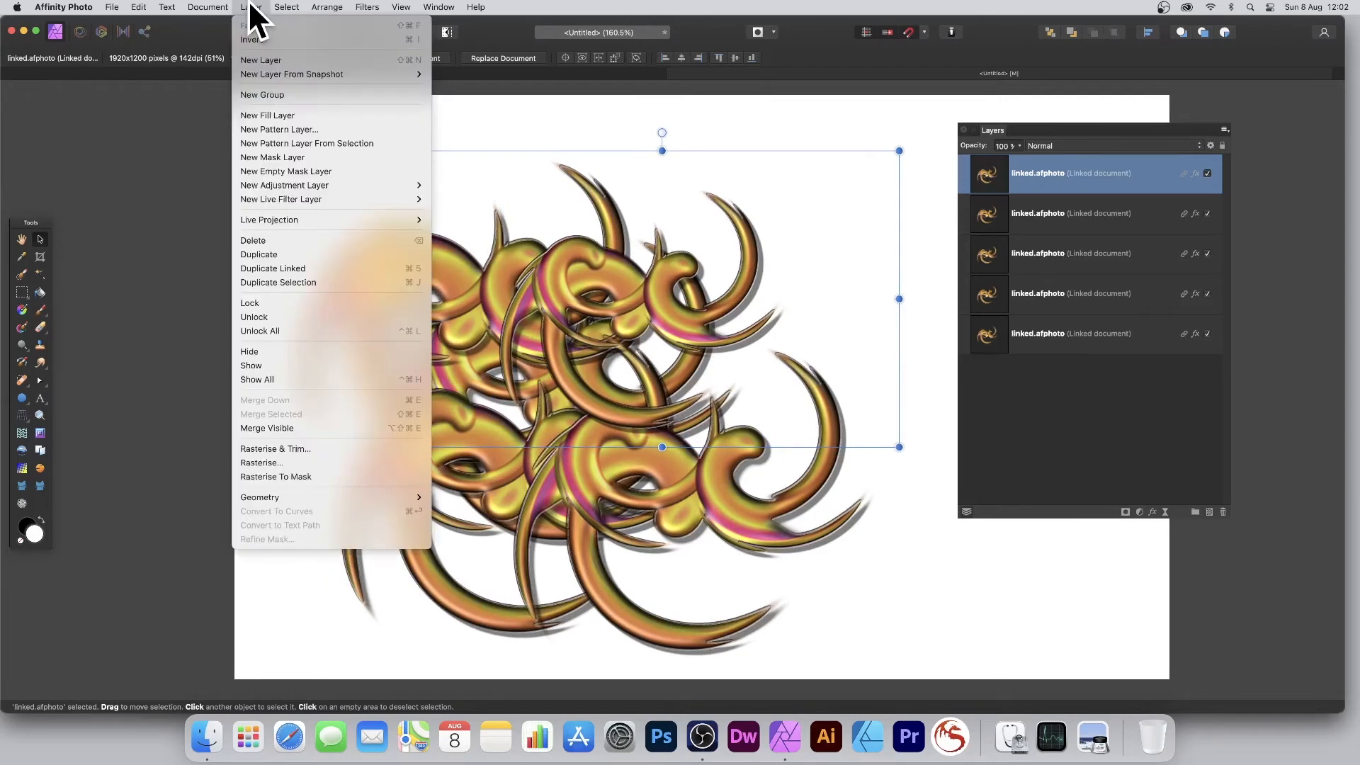
left_click(275, 267)
left_click_drag(563, 275, 596, 217)
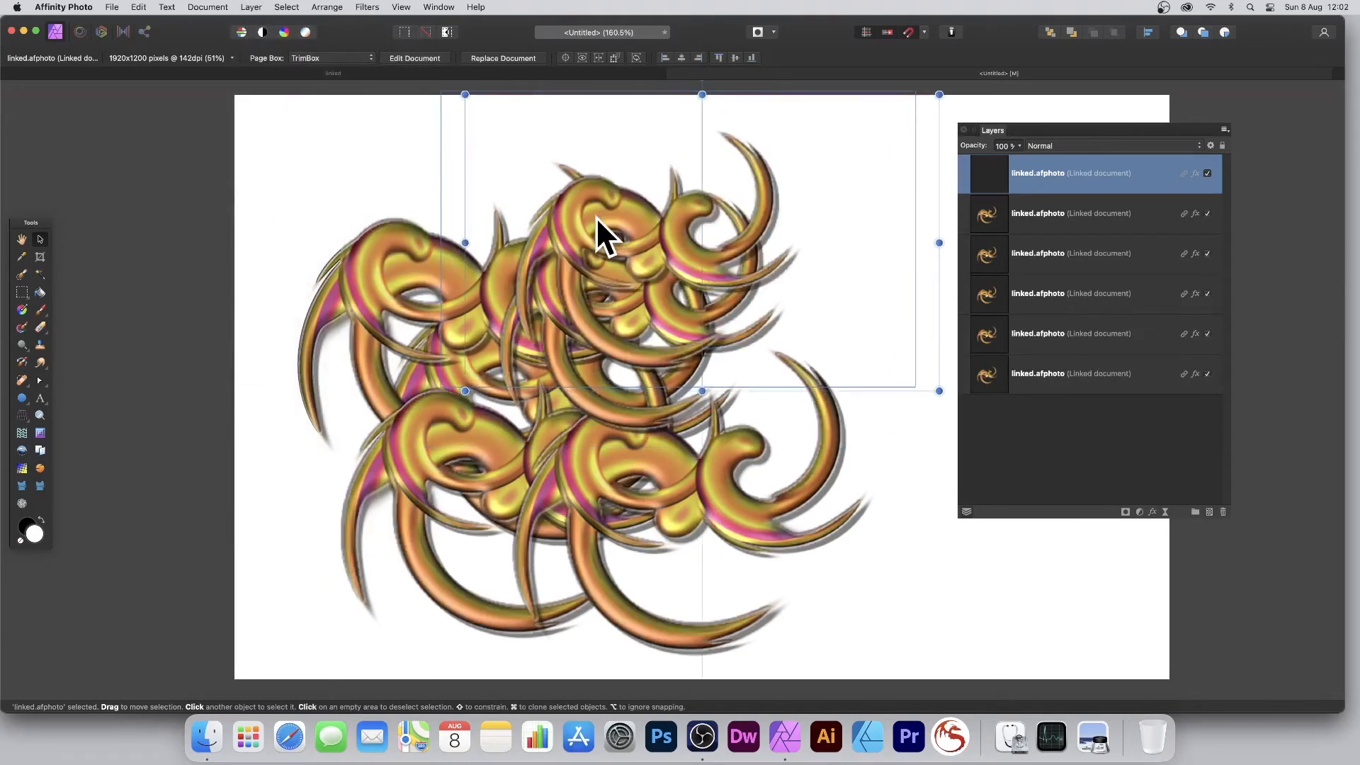
Create another linked duplicate, shrink it to about 39% and place it at the upper left of the cluster
left_click(259, 7)
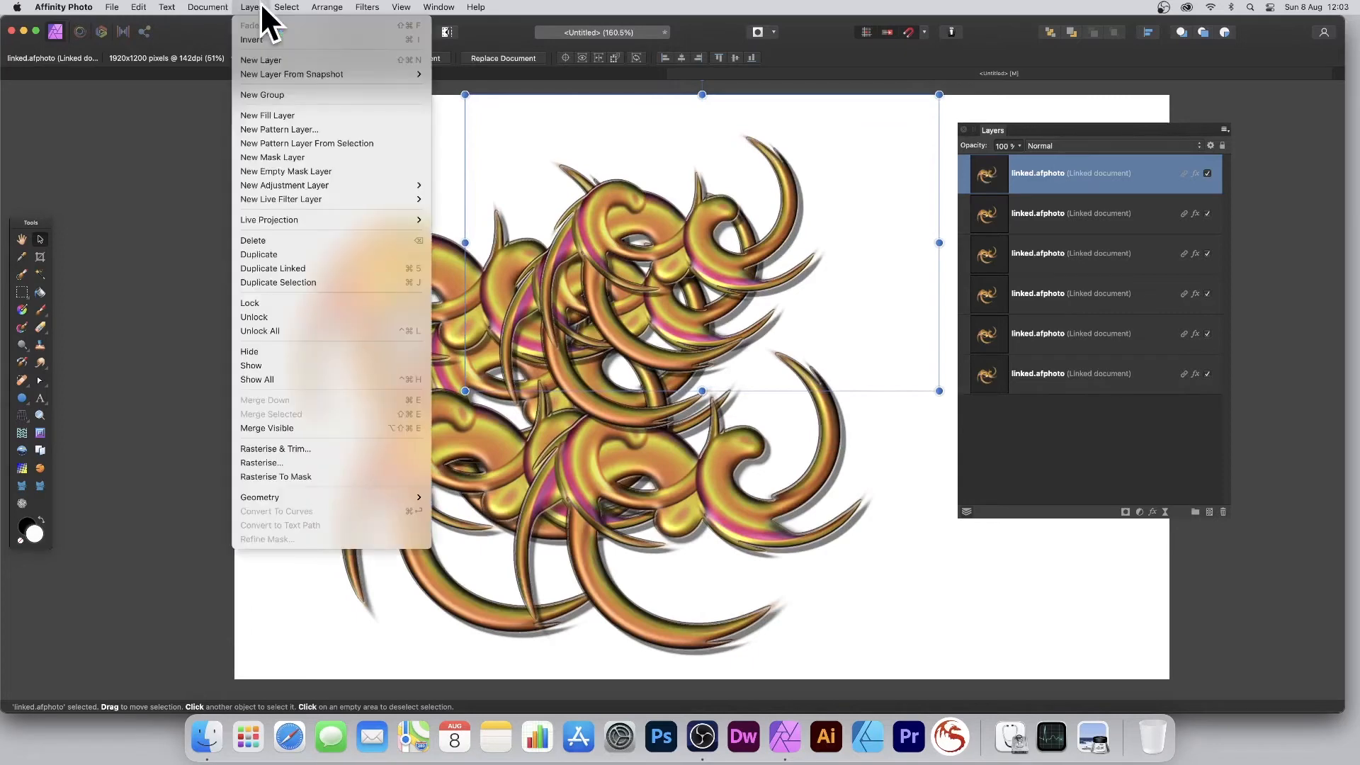
left_click(283, 268)
left_click_drag(632, 213, 495, 221)
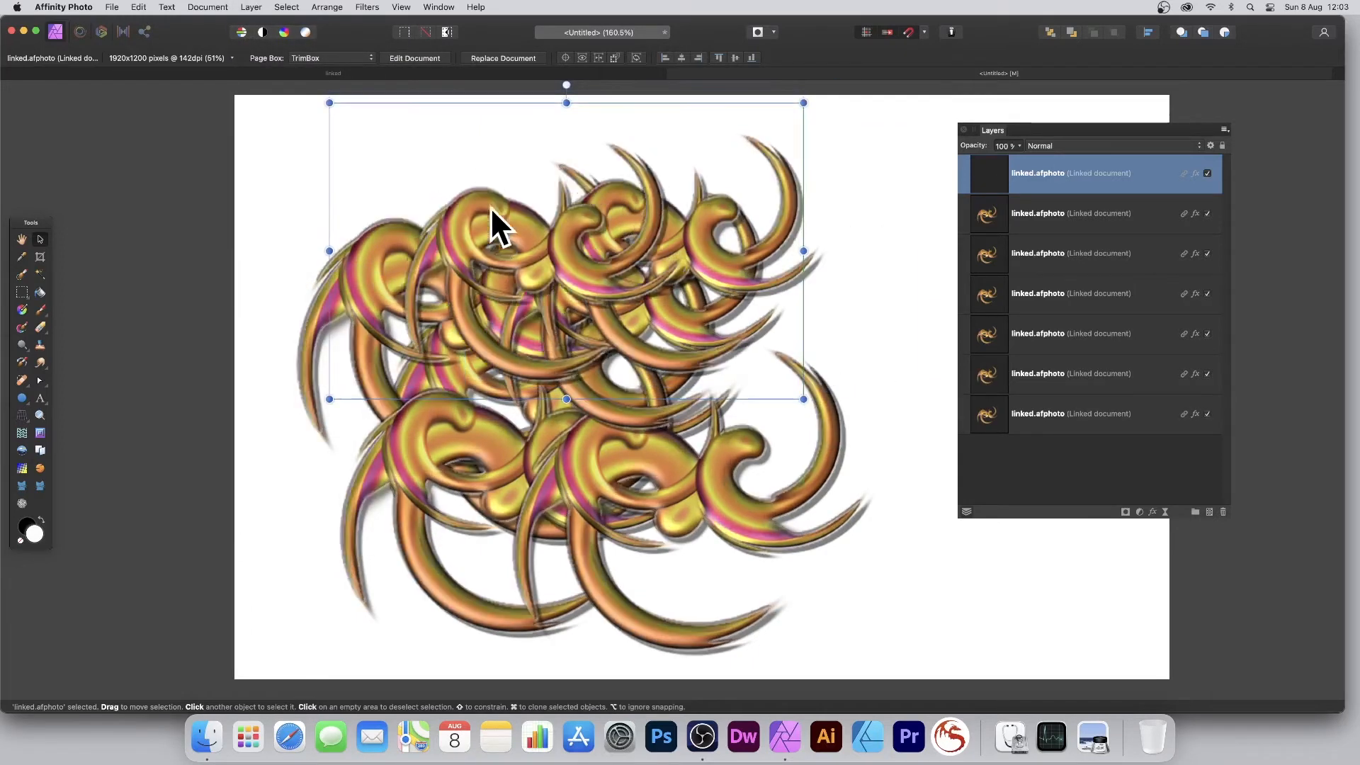
left_click_drag(330, 103, 440, 172)
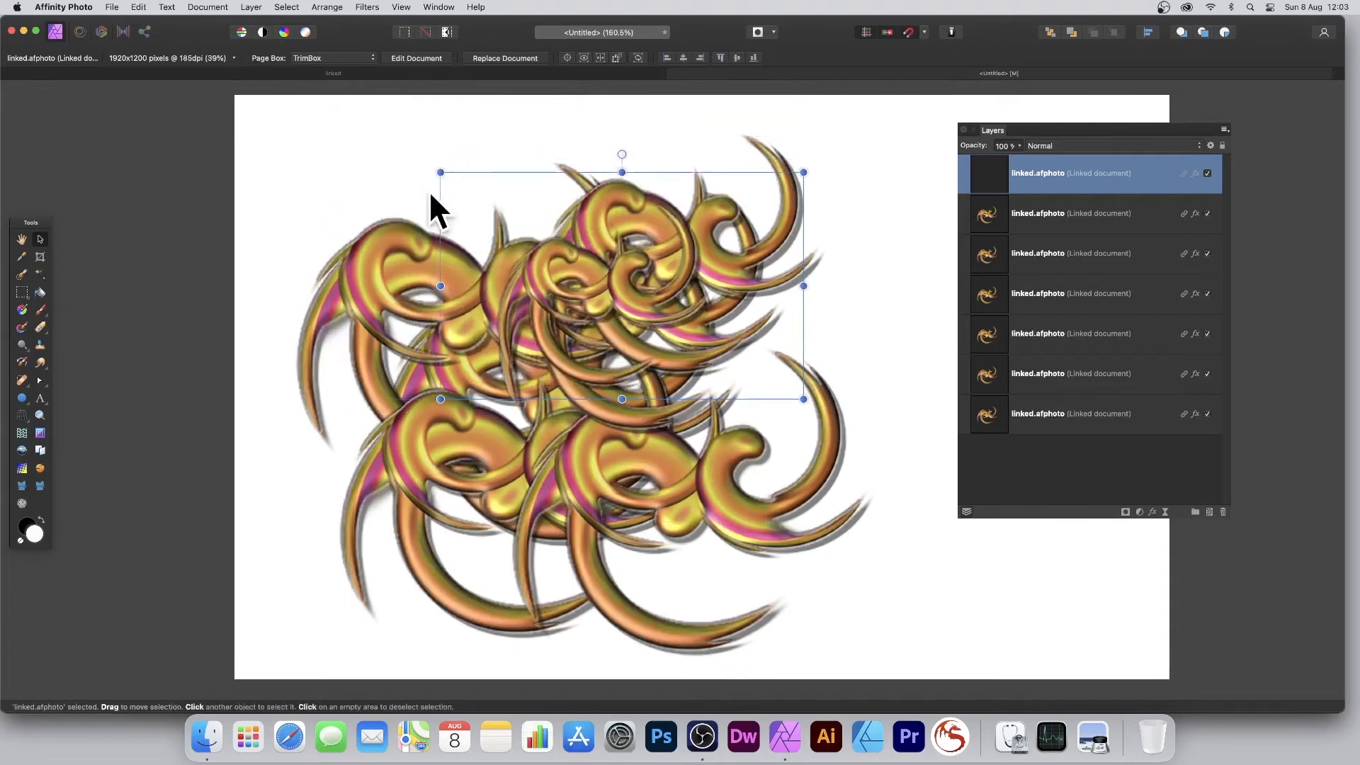
left_click_drag(620, 225, 496, 175)
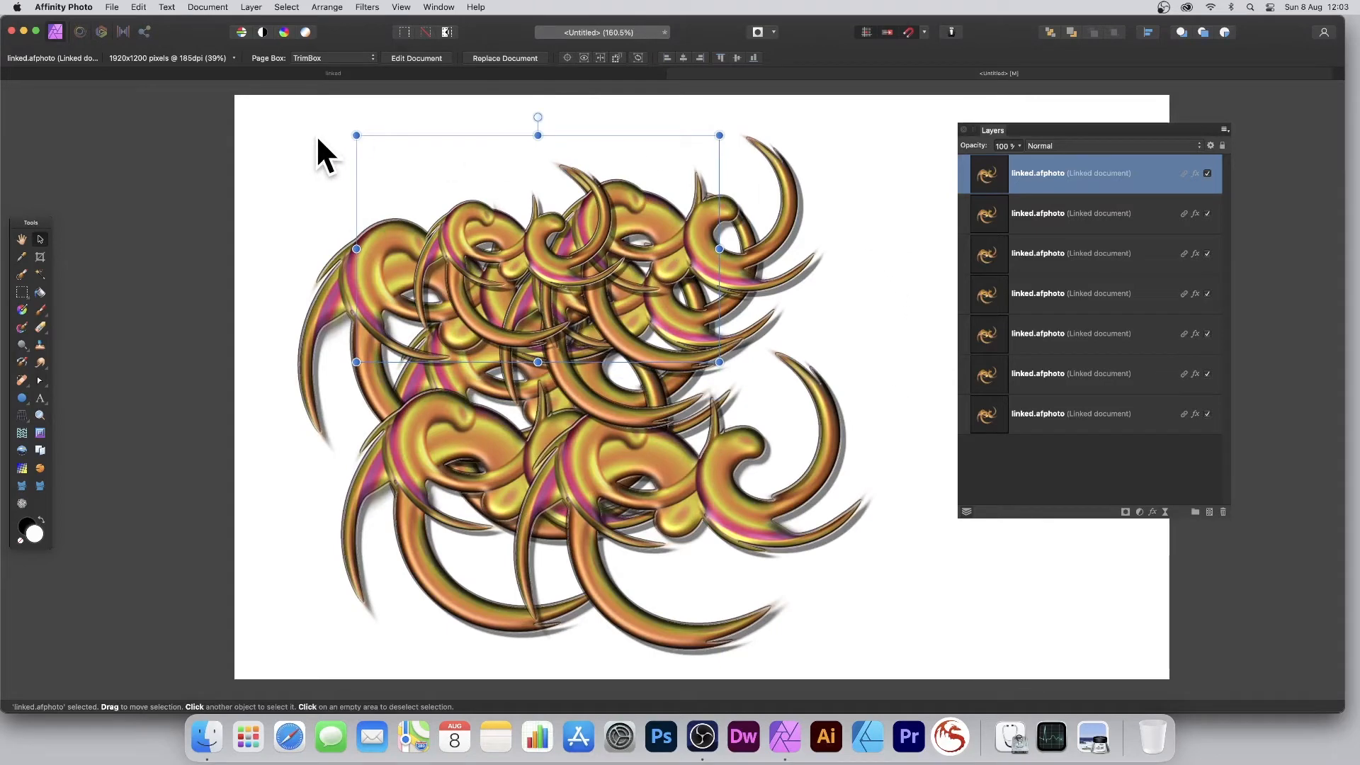
Save the composition as "linked1", and briefly view the source document "linked" before returning to it
left_click(110, 8)
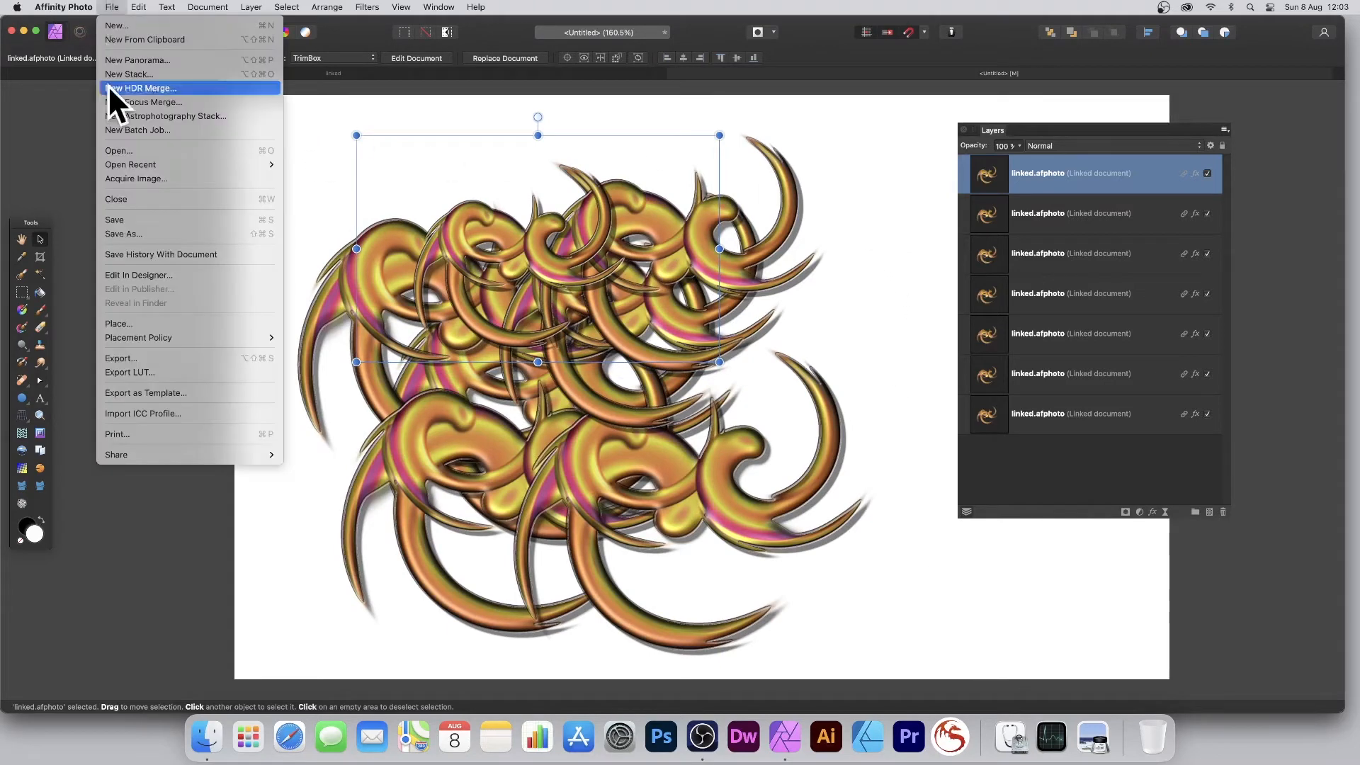
left_click(138, 234)
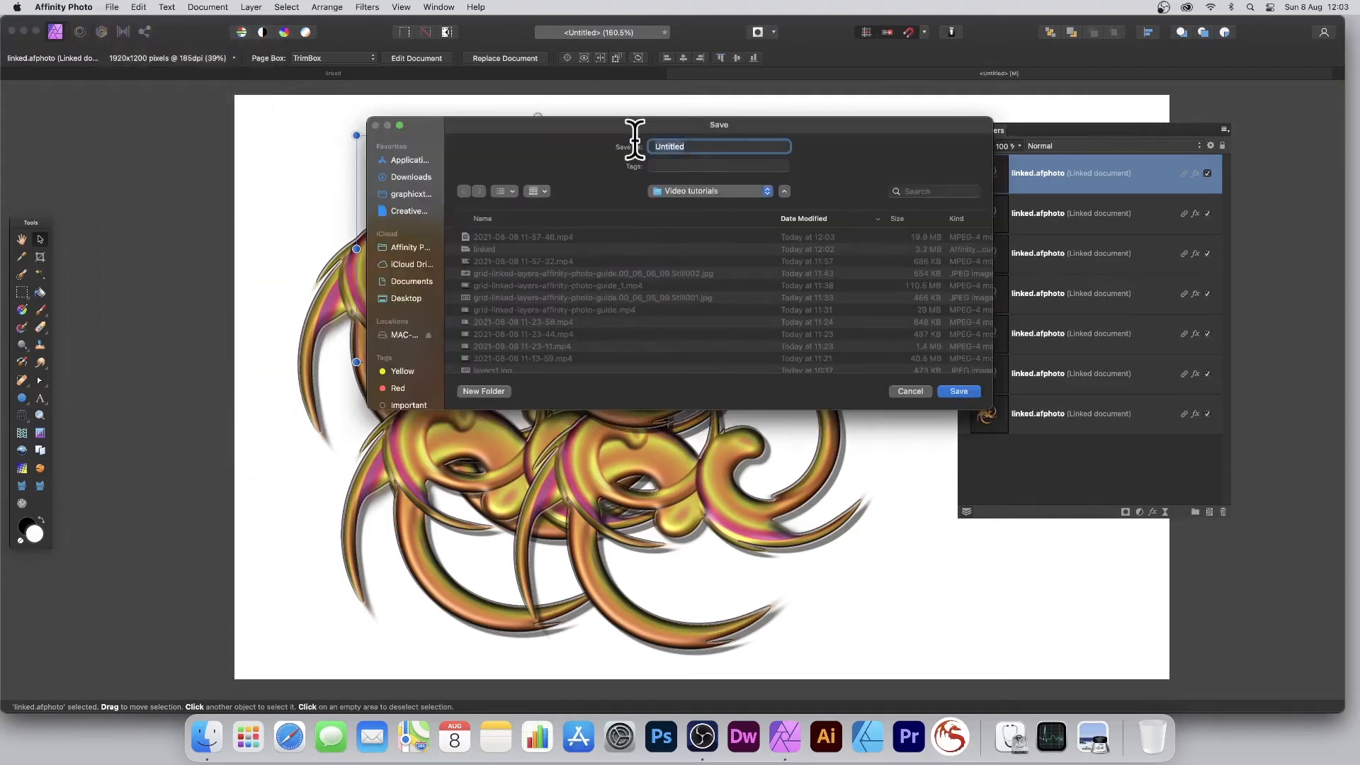
type("linked1")
left_click(966, 391)
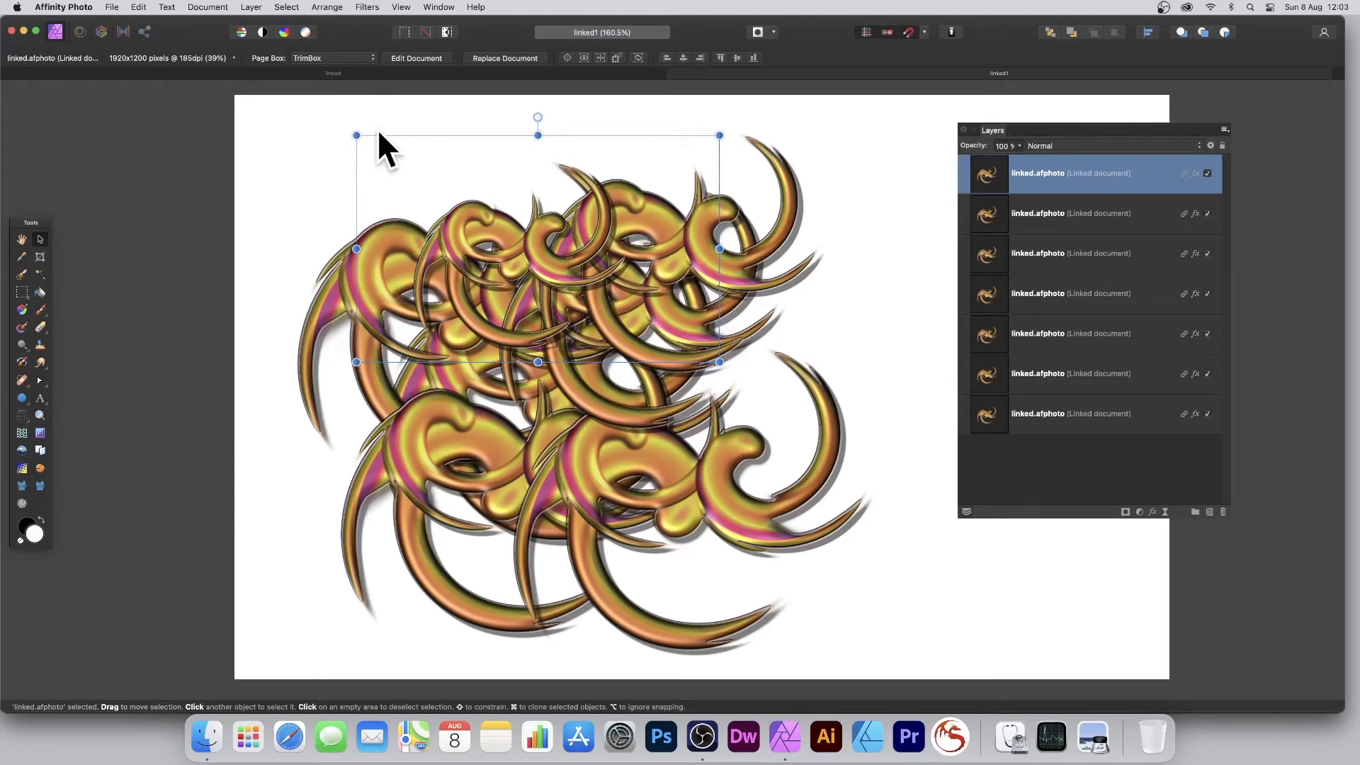
left_click(365, 73)
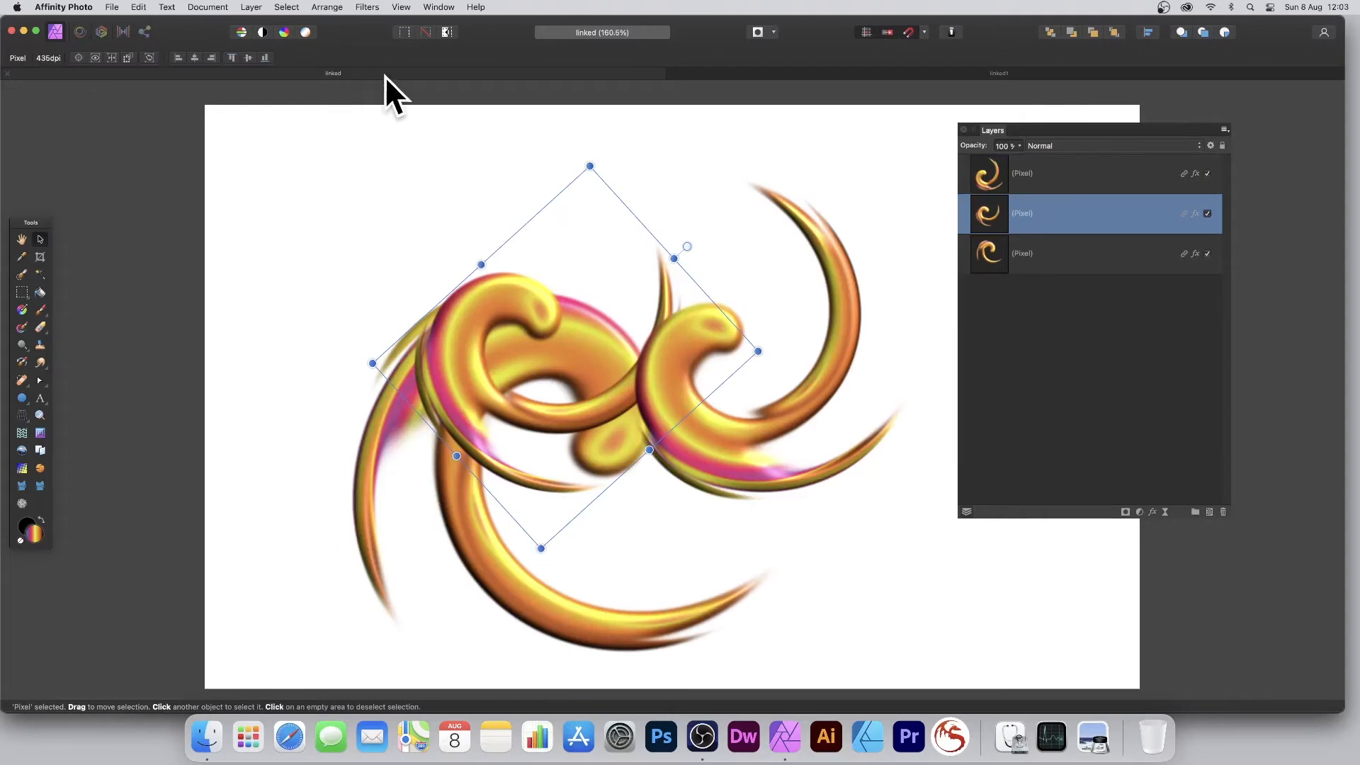
left_click(811, 74)
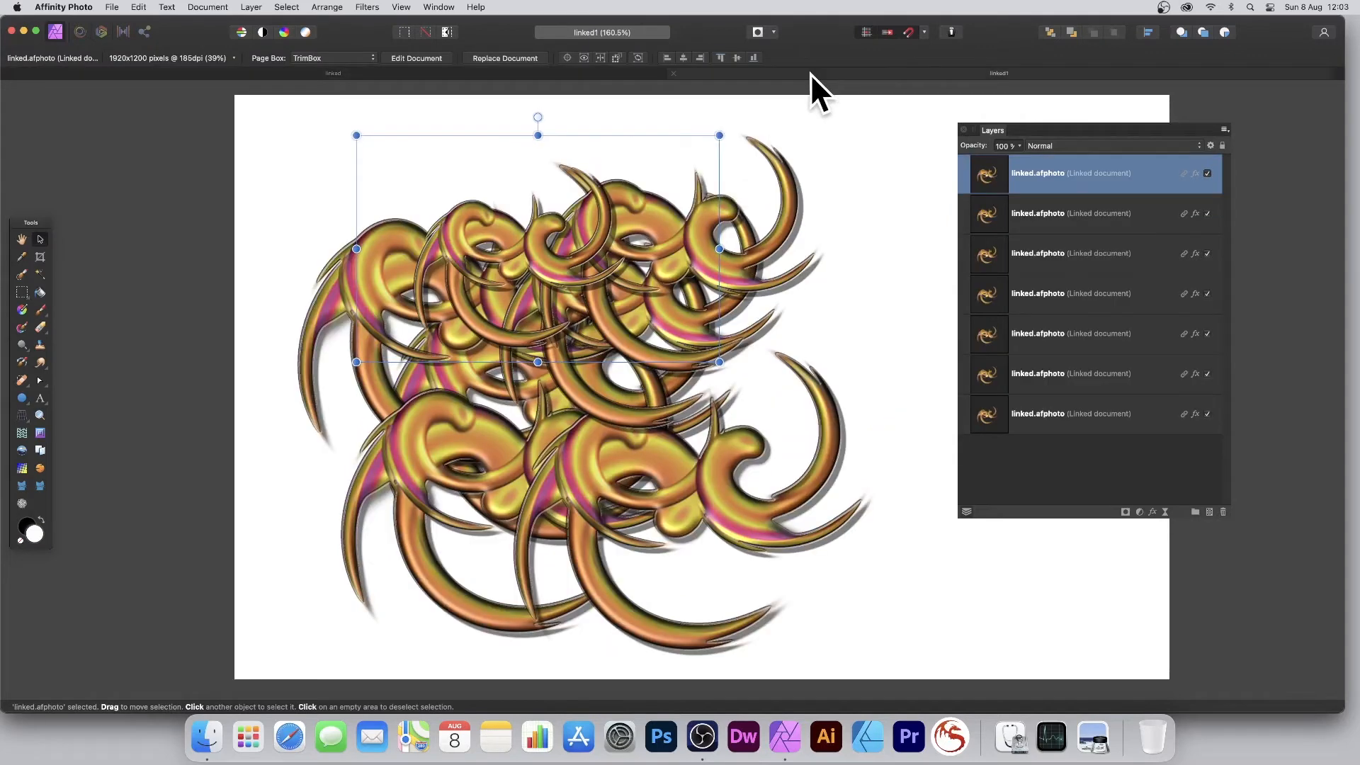
Create a new 1920 x 1200 px document from the WUXGA preset and set its placement policy to Linked
left_click(115, 7)
left_click(132, 26)
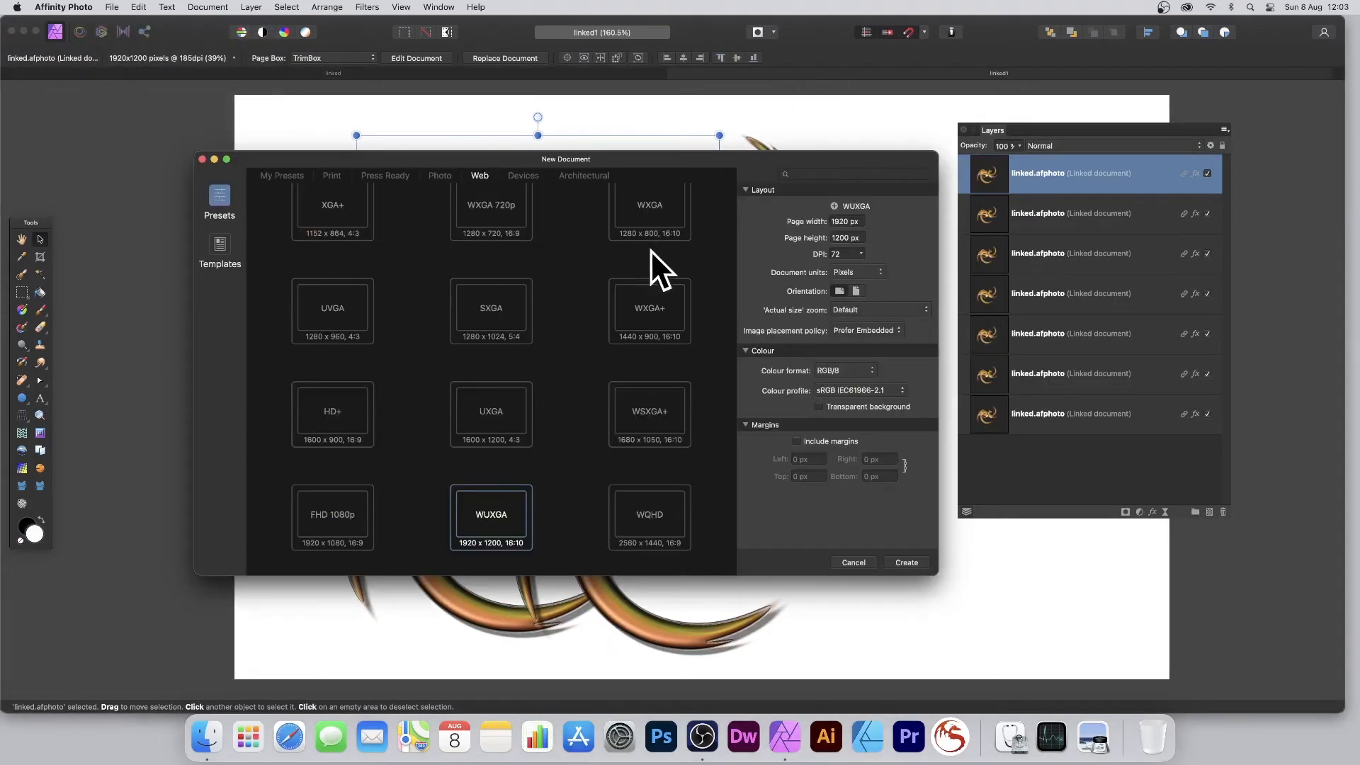
left_click(906, 562)
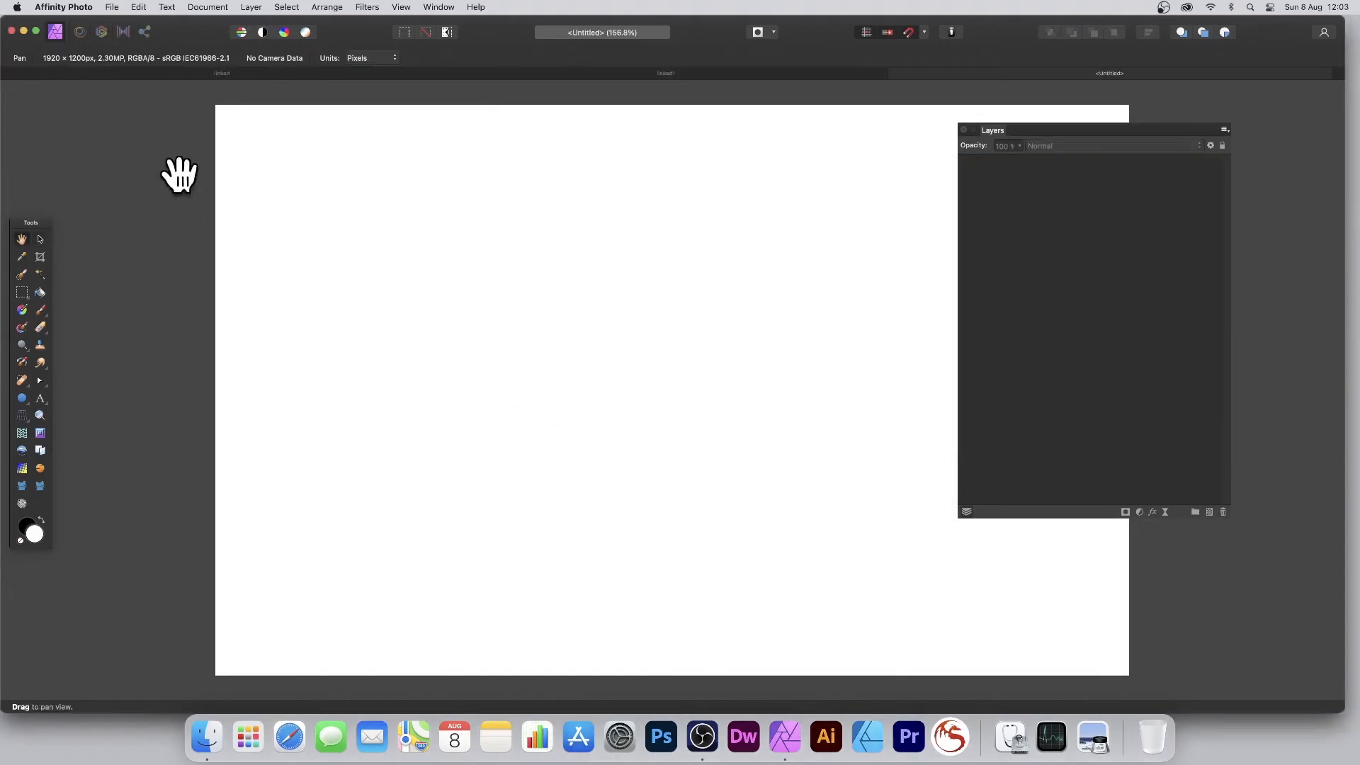
left_click(112, 7)
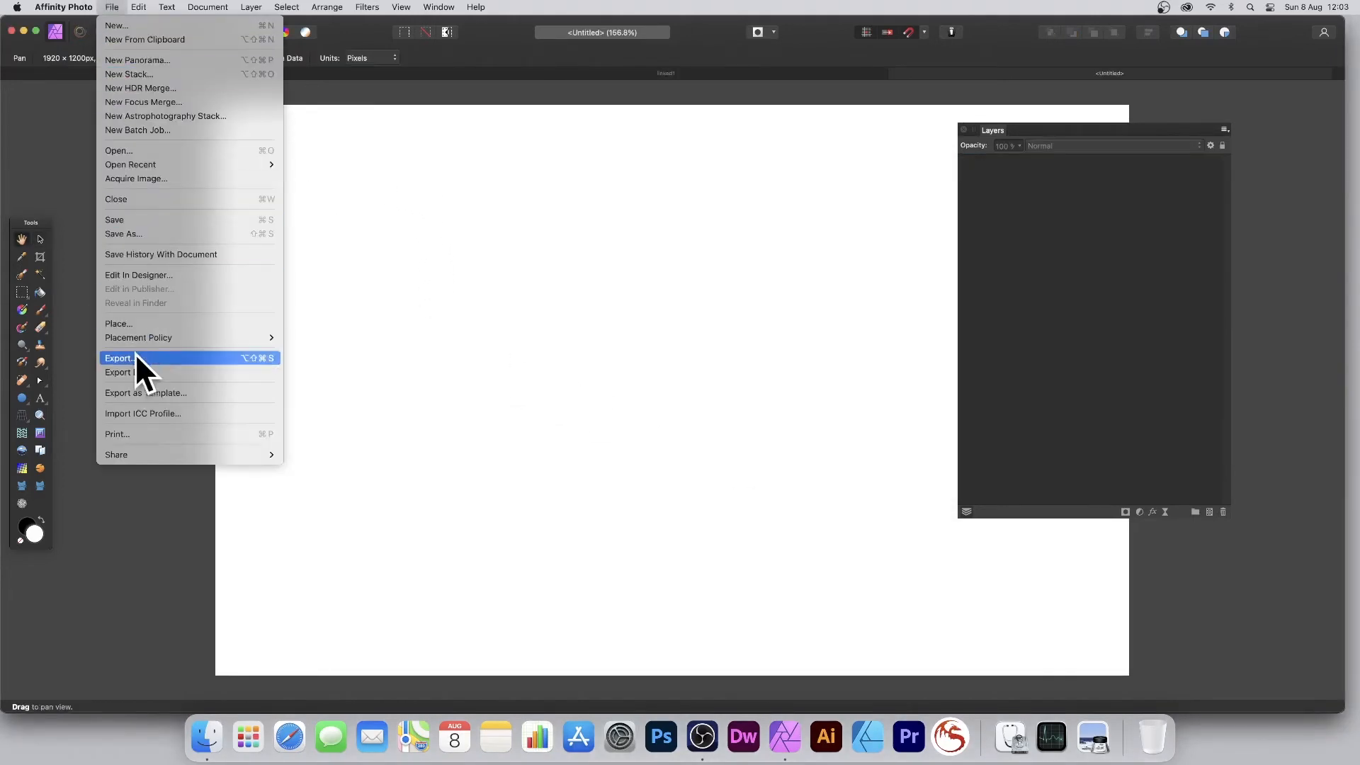
mouse_move(137, 340)
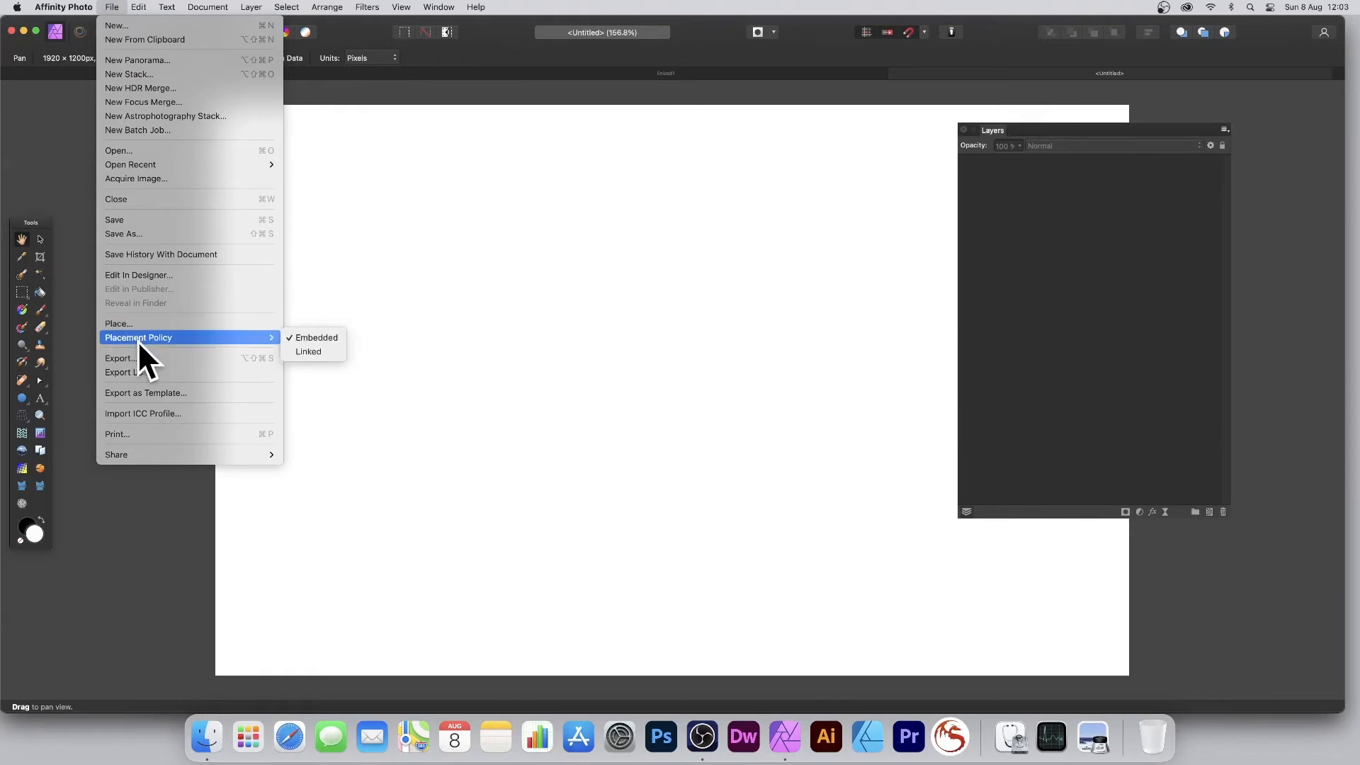
left_click(308, 351)
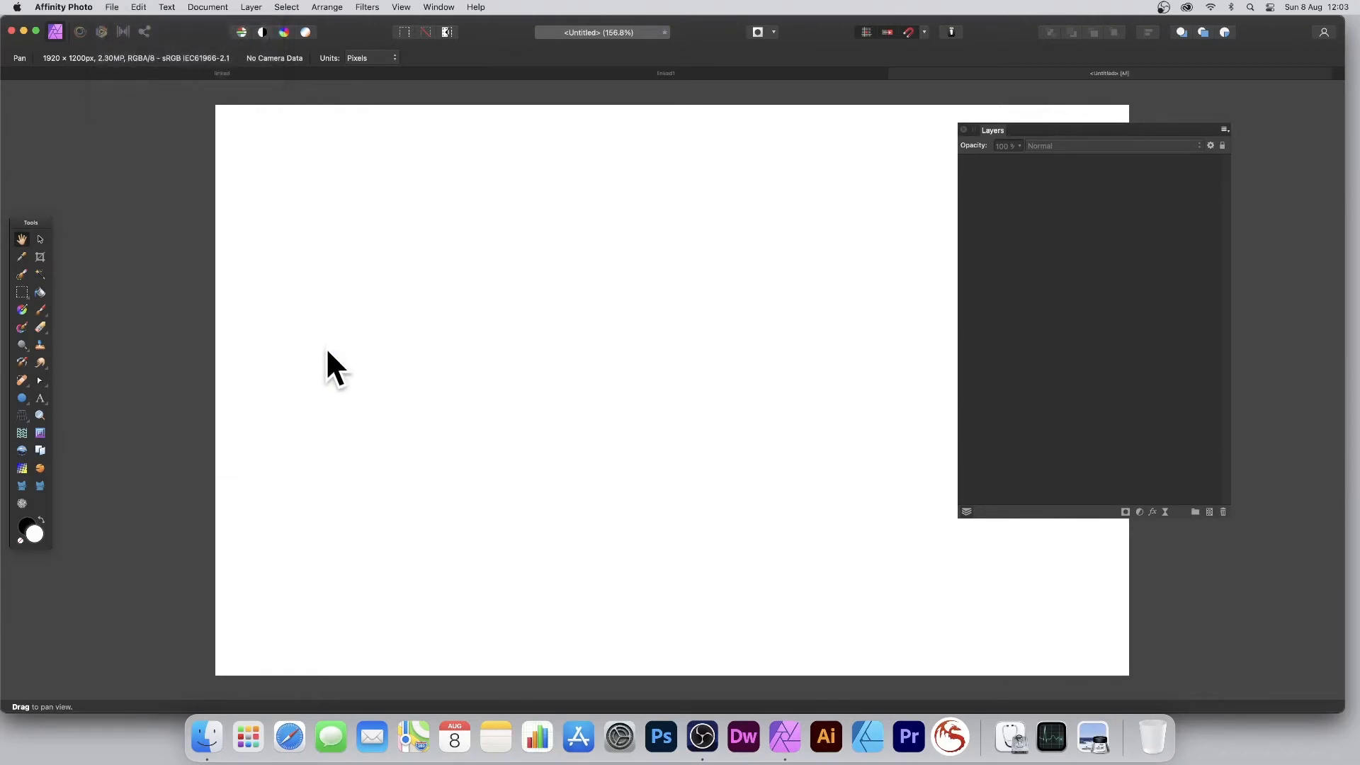
Place the file "linked1" at default size in the new document
left_click(114, 8)
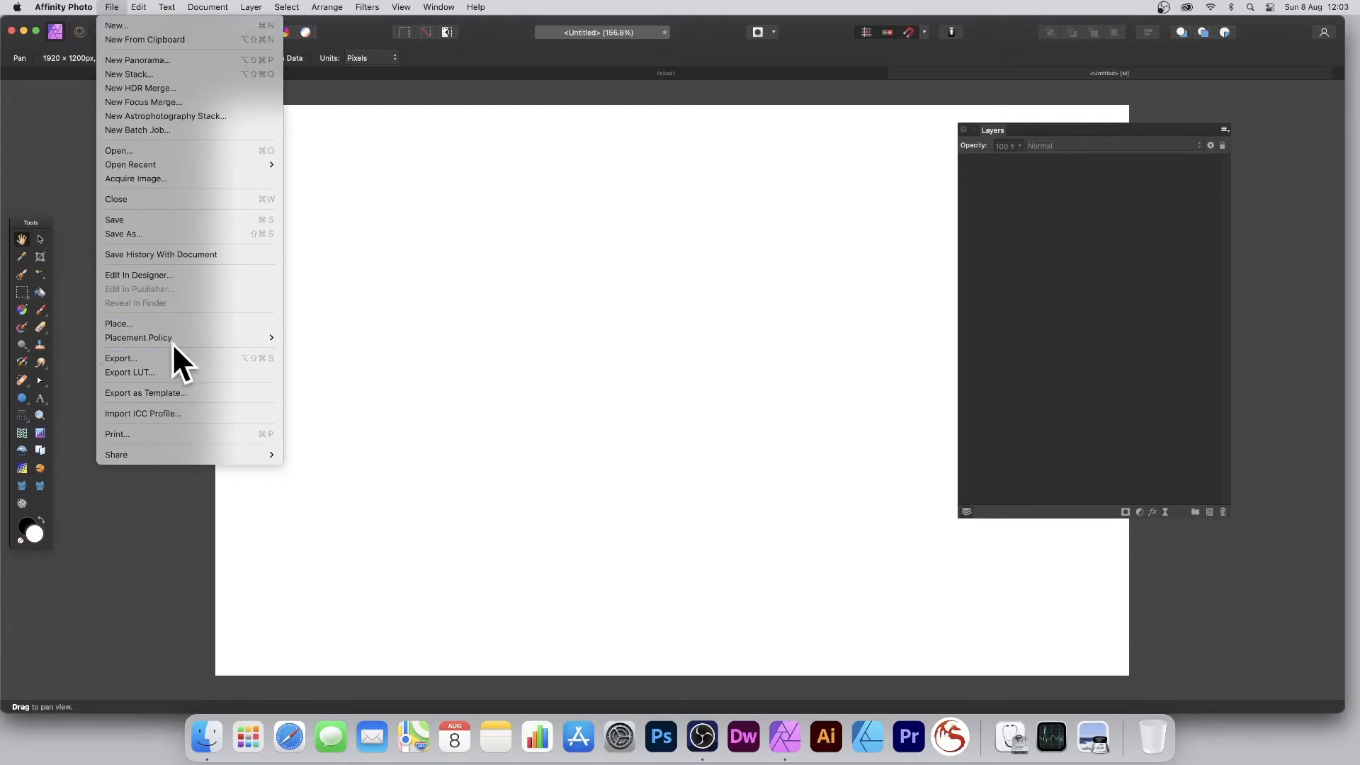
mouse_move(171, 341)
left_click(143, 324)
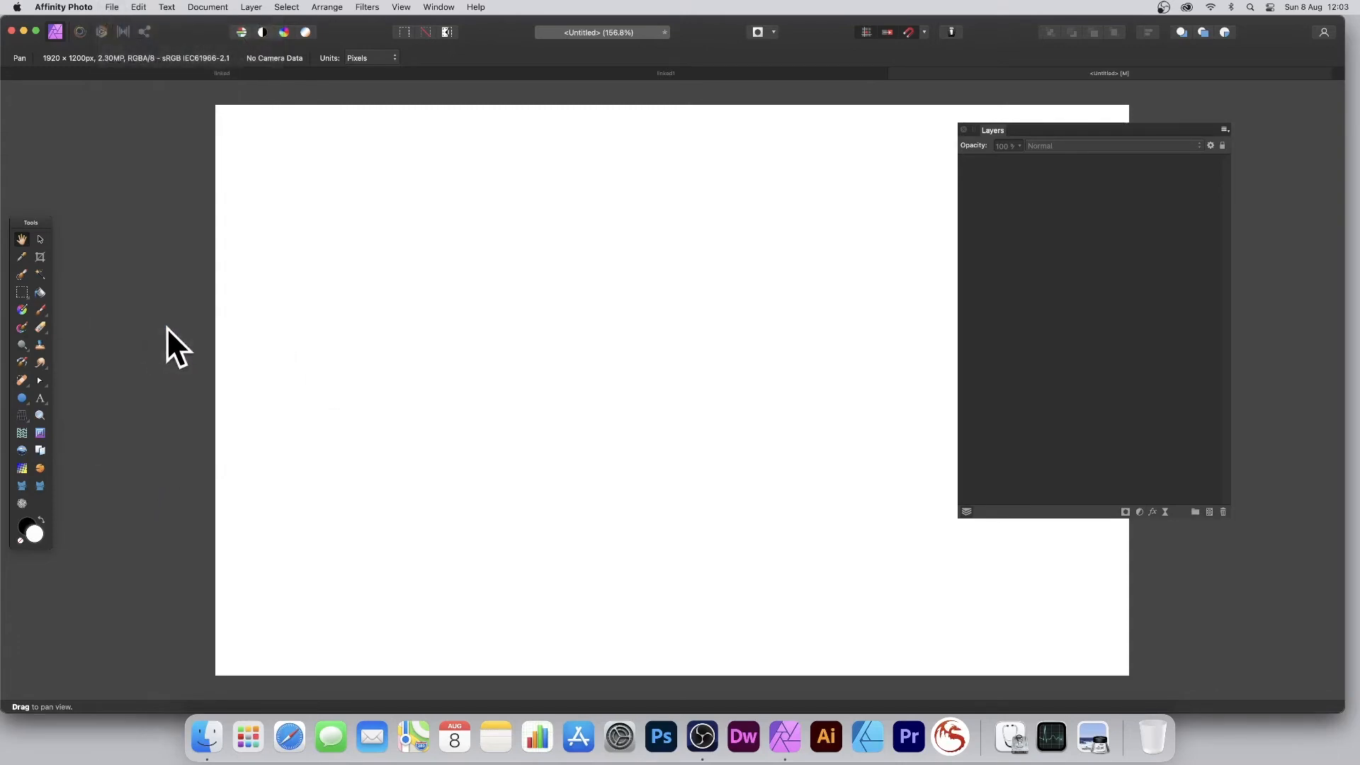
left_click(436, 257)
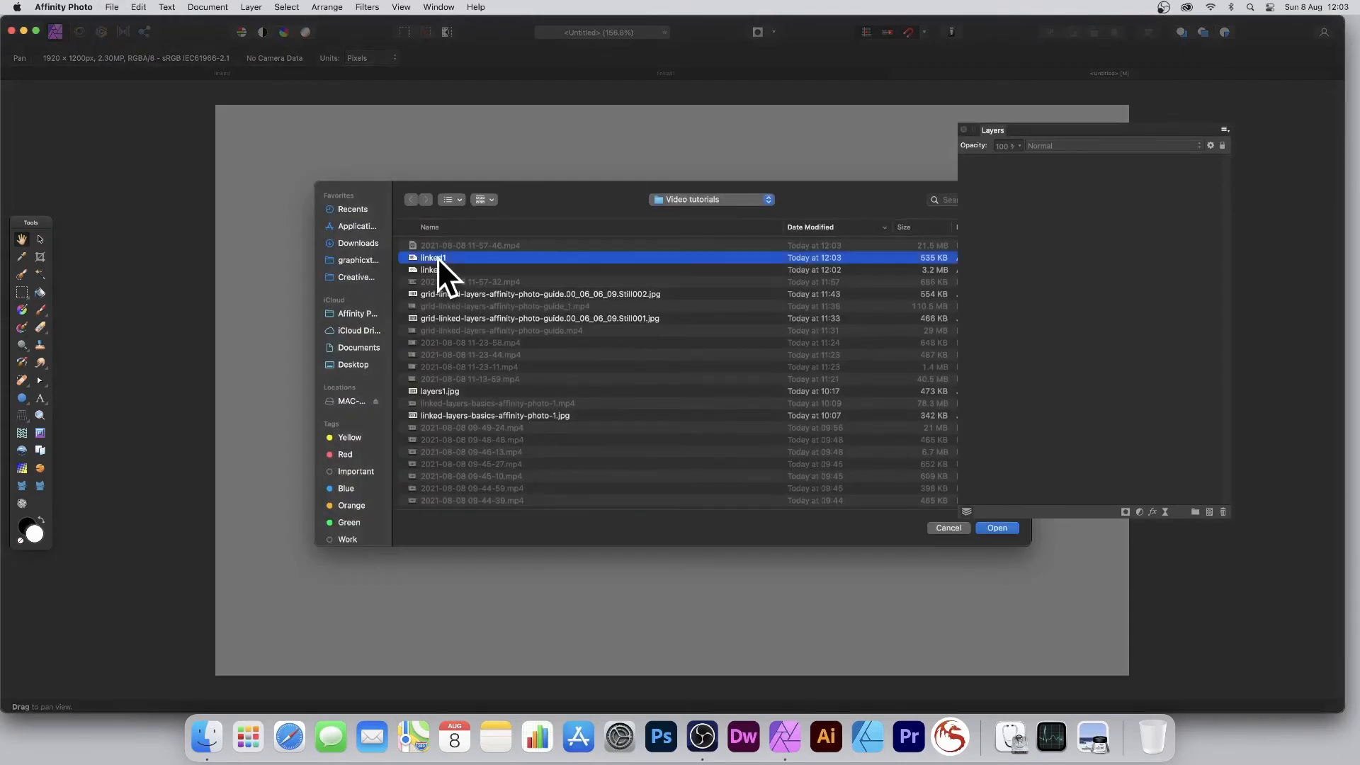
left_click(997, 528)
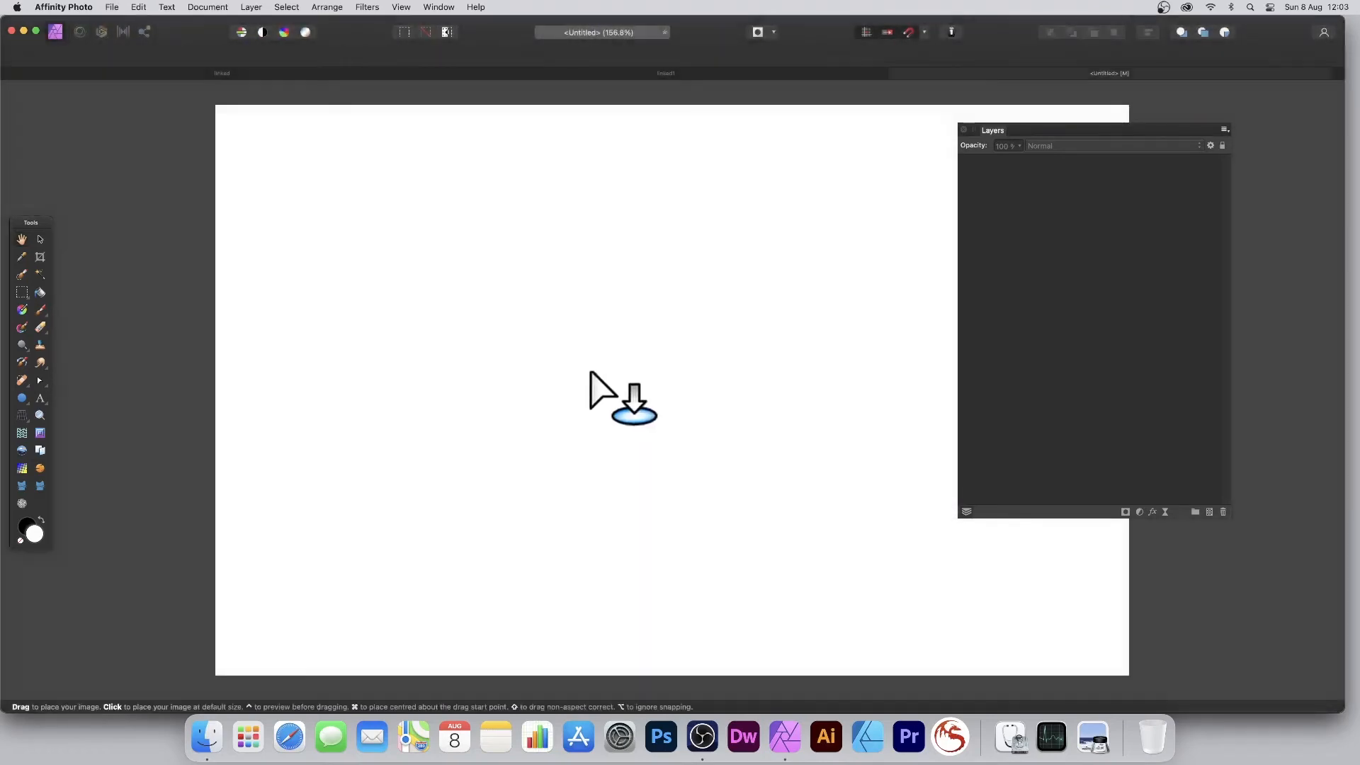
left_click(346, 191)
Shrink the placed linked1 document to about 77% and position it in the upper left part of the page
left_click_drag(371, 252, 643, 408)
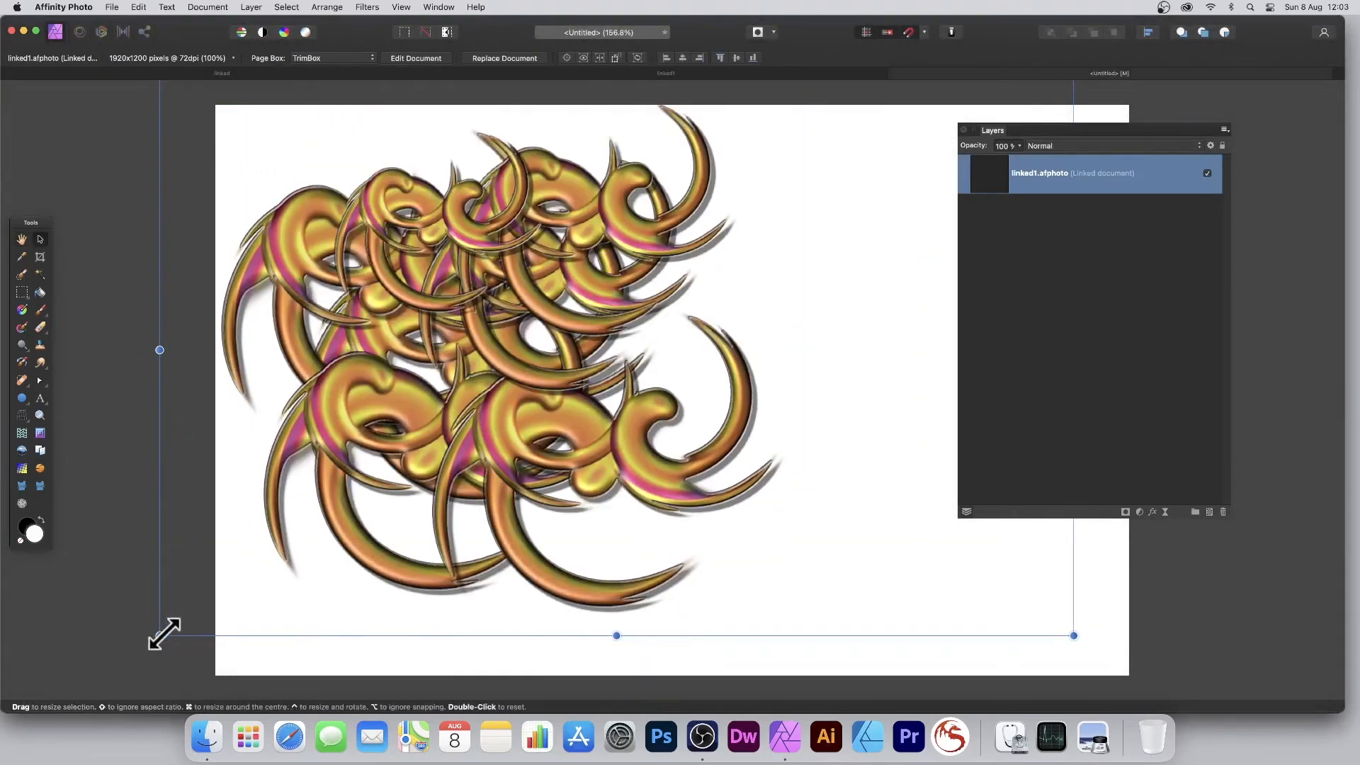
left_click_drag(160, 635, 358, 470)
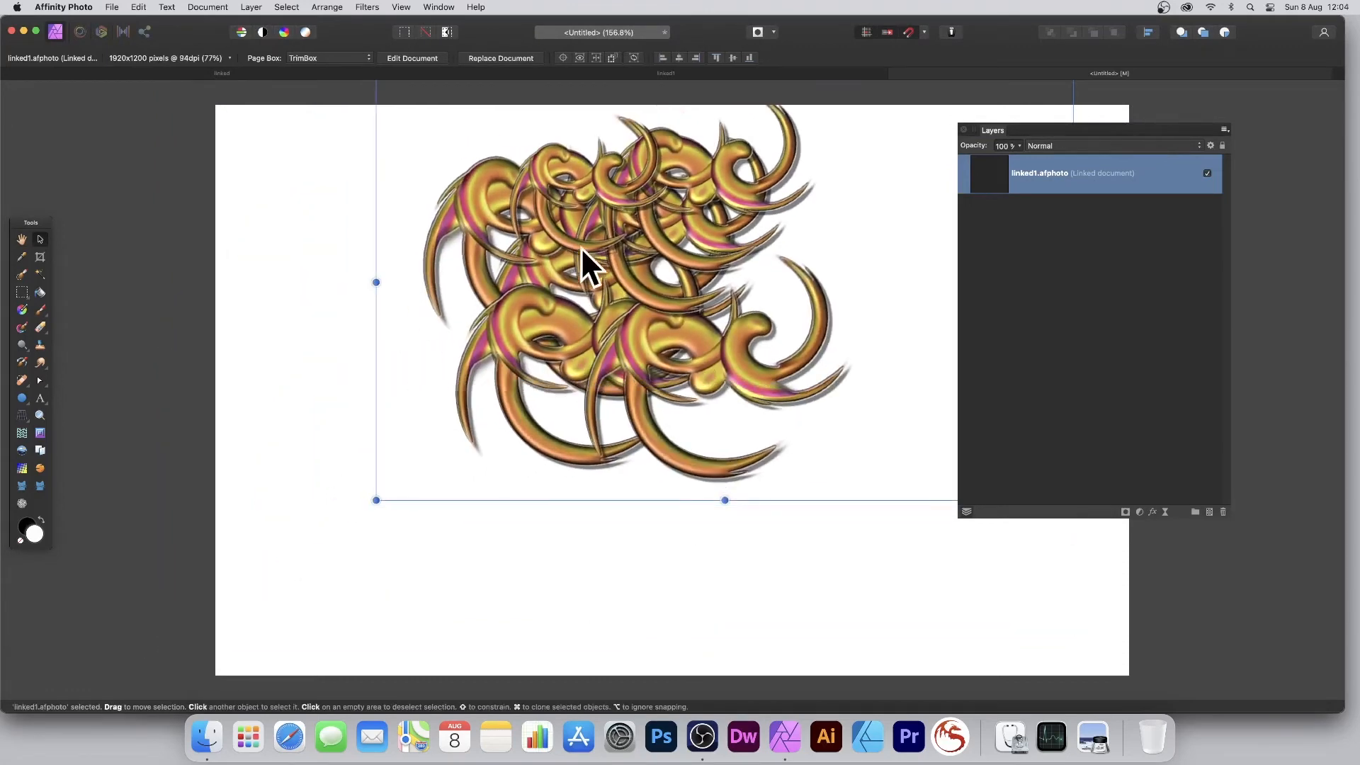
left_click_drag(581, 246, 479, 253)
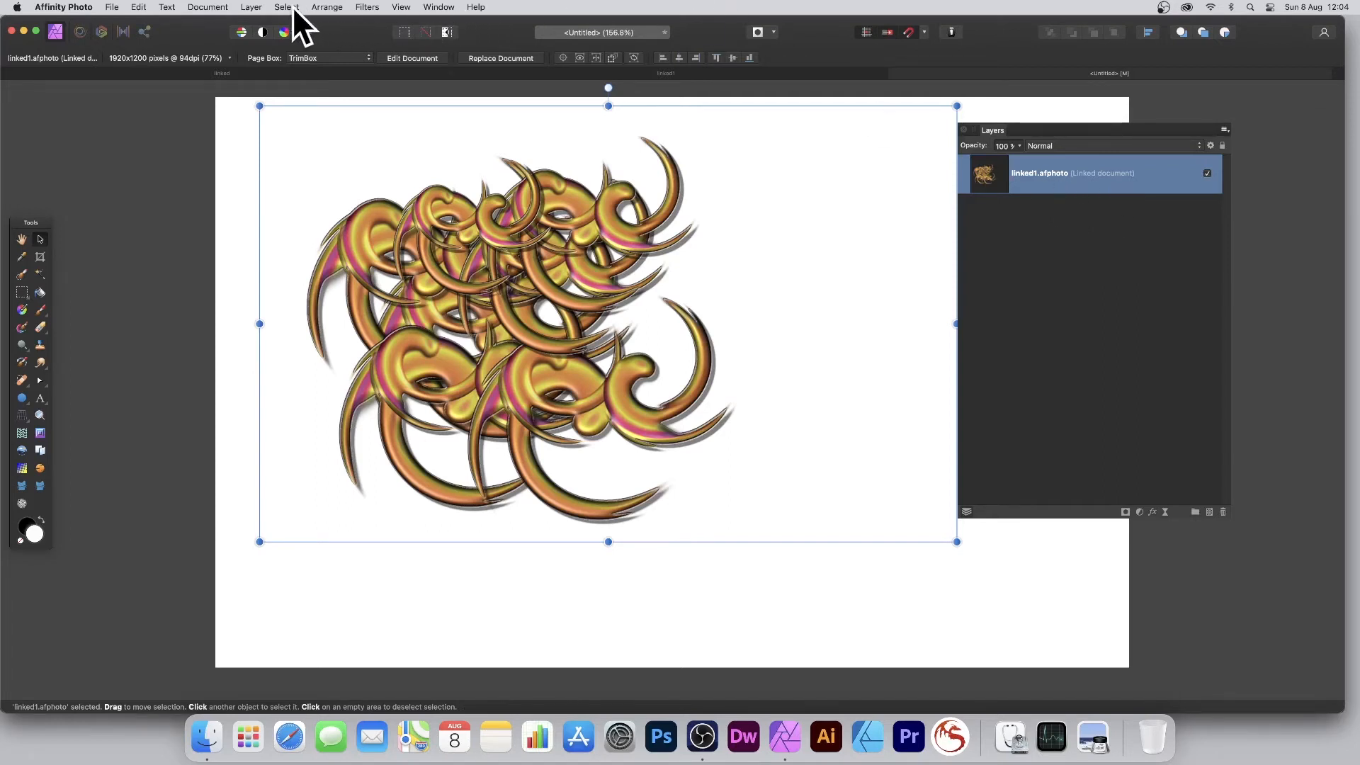
Add a live Gaussian Blur filter with a 17 px radius to the placed linked1 document
left_click(251, 7)
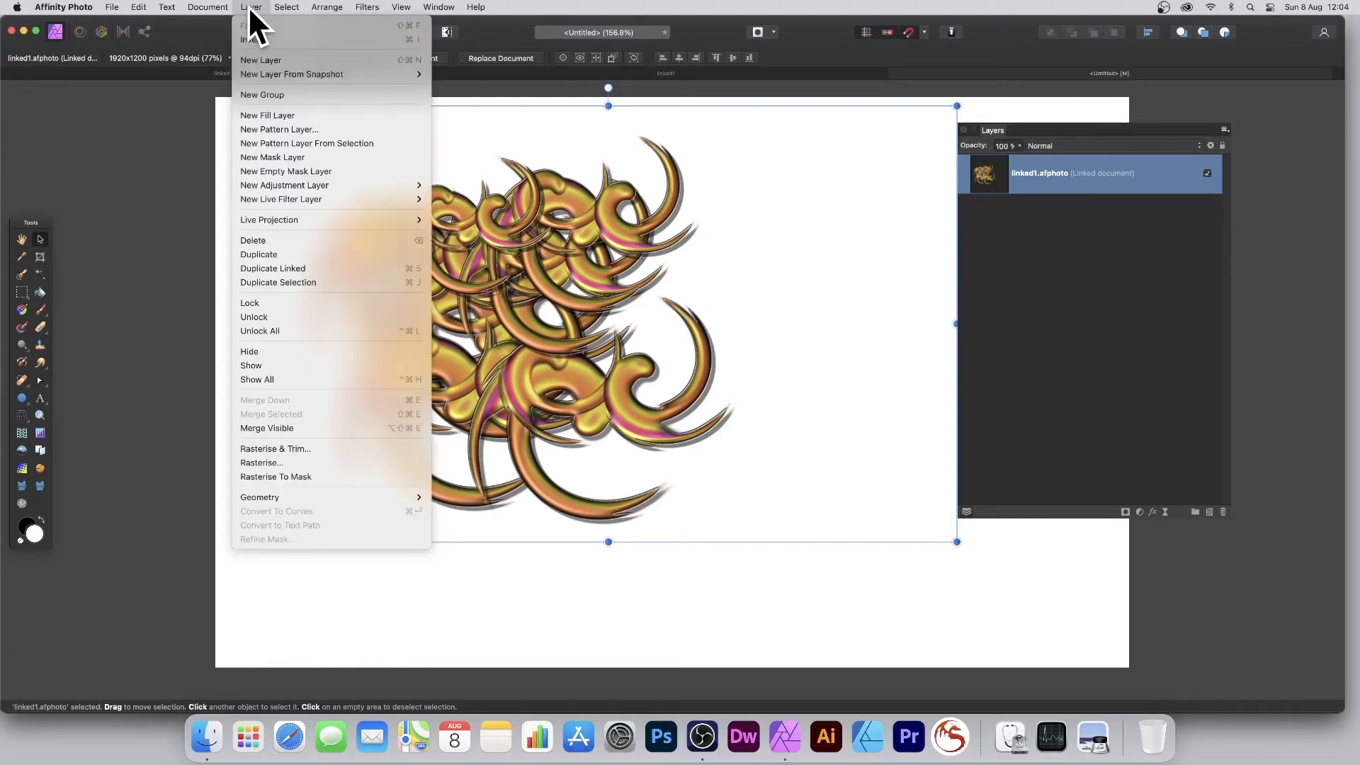
mouse_move(289, 201)
mouse_move(454, 195)
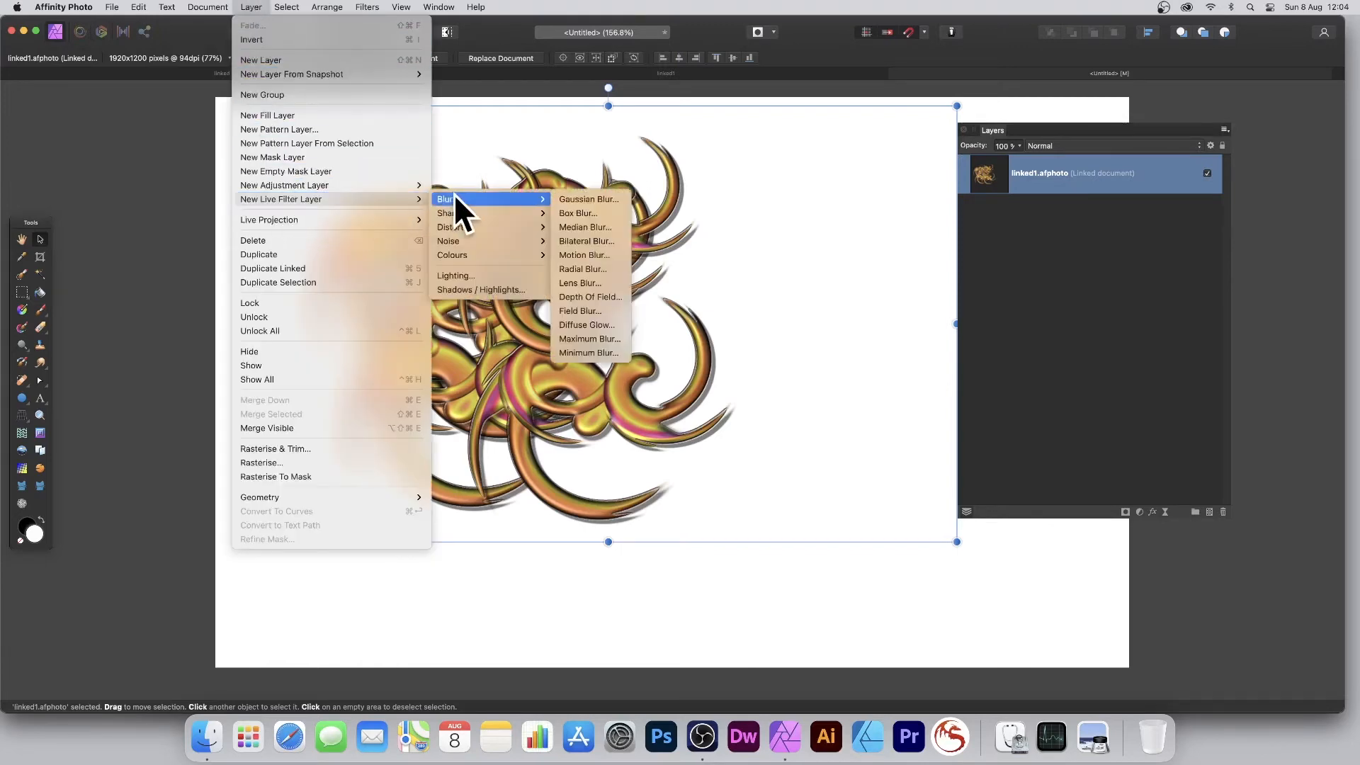
left_click(588, 199)
left_click_drag(607, 359, 567, 311)
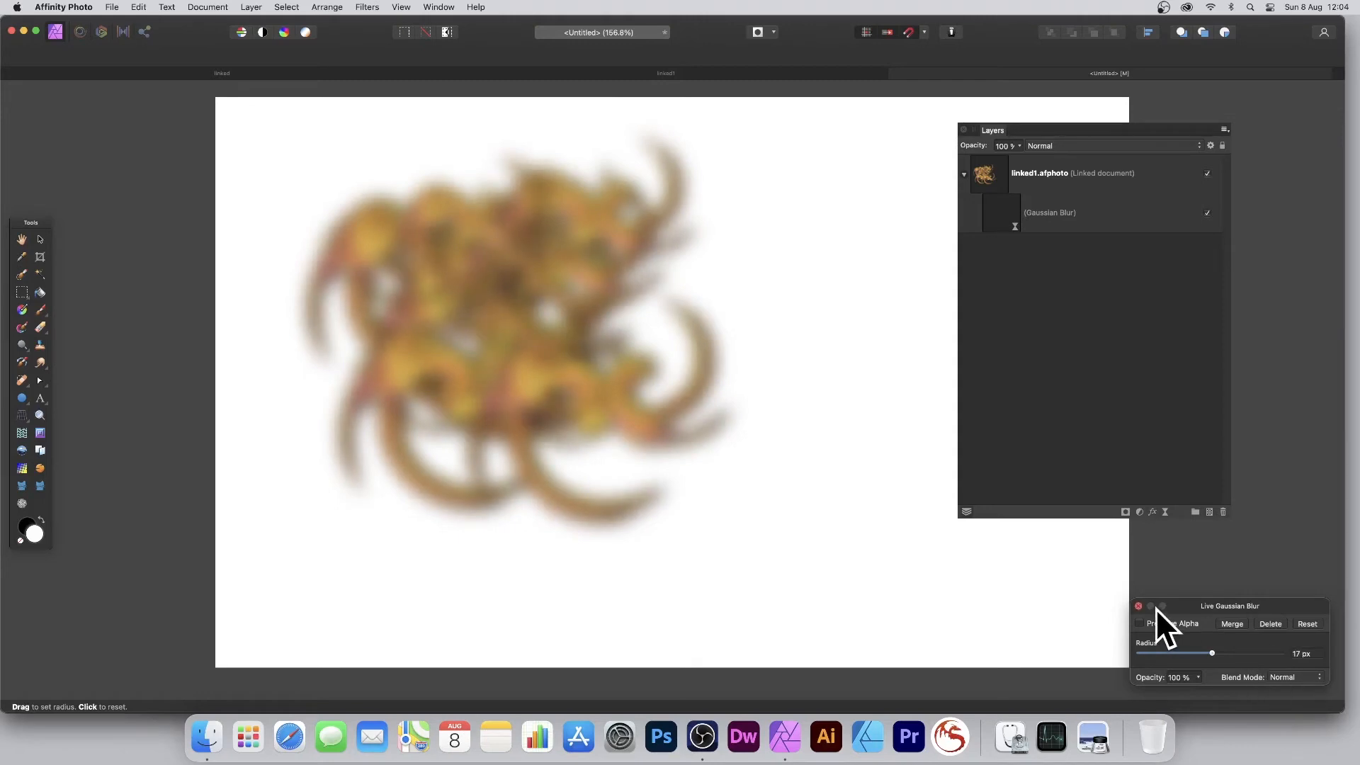
left_click(1138, 607)
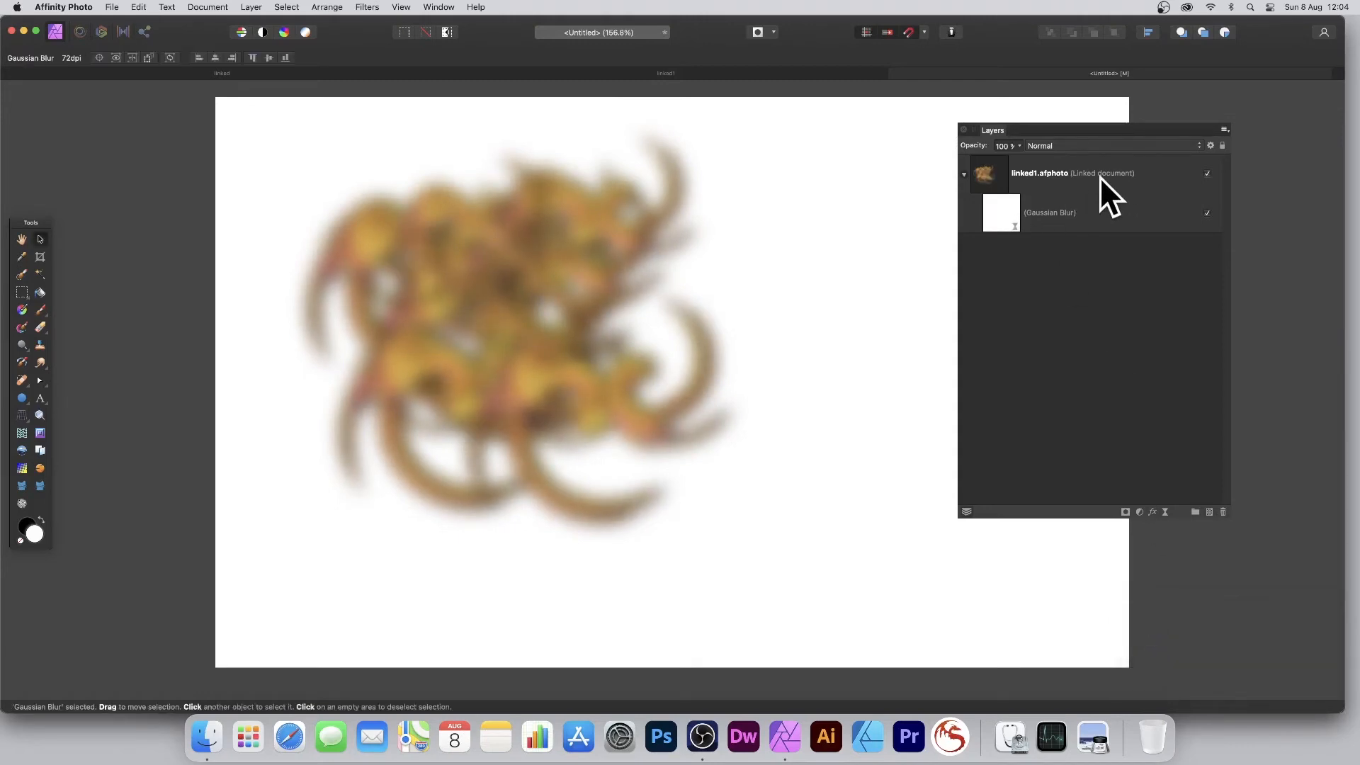
Set the blend mode of the live Gaussian Blur filter to Negation
left_click(1006, 213)
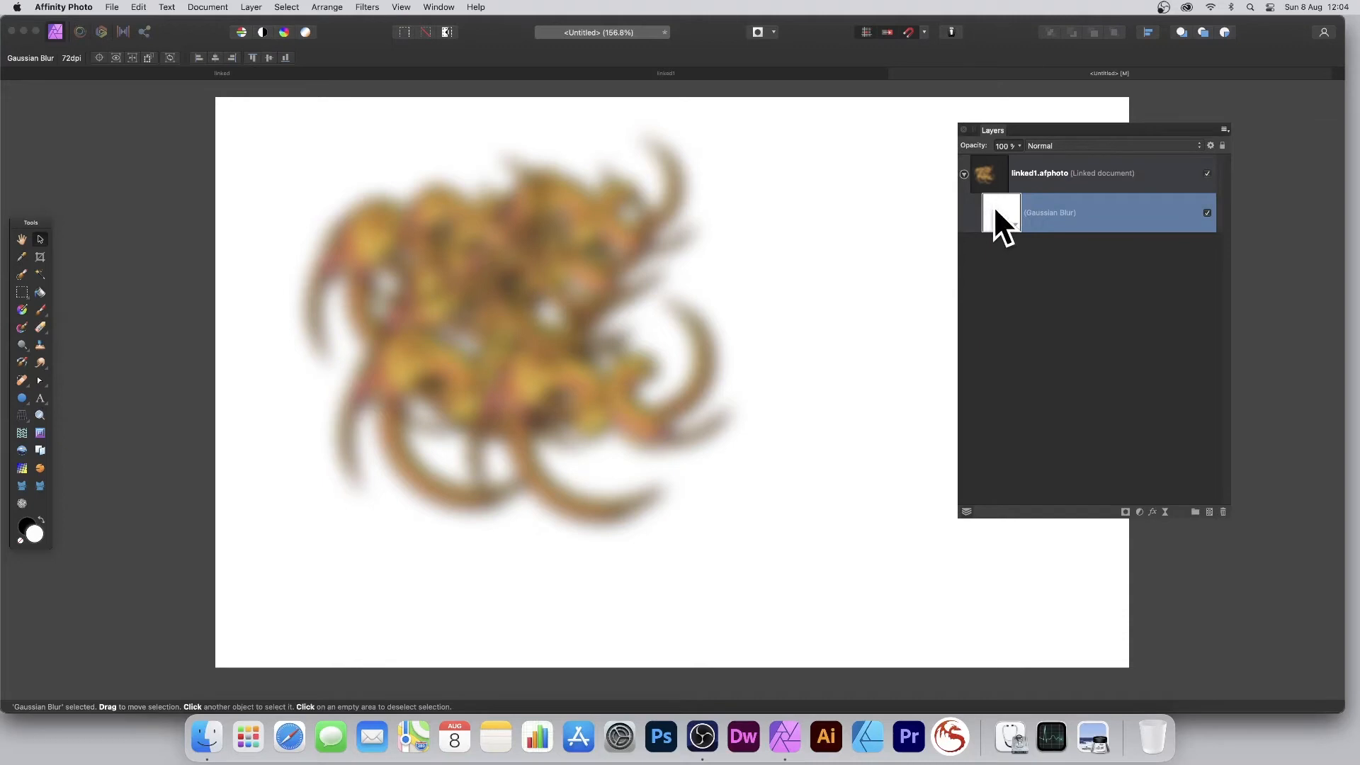
double_click(993, 206)
mouse_move(1197, 601)
left_mouse_down()
mouse_move(750, 388)
mouse_move(701, 346)
left_mouse_up()
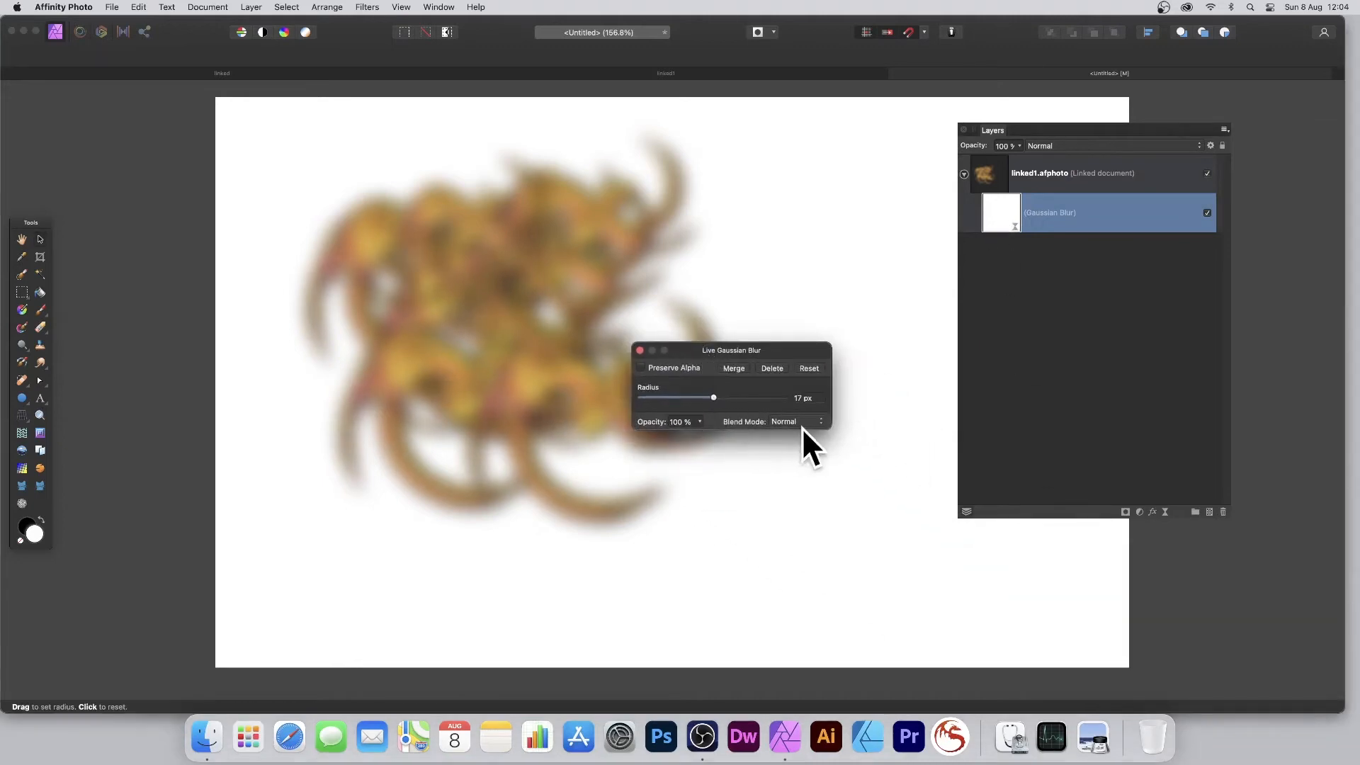
left_click(798, 422)
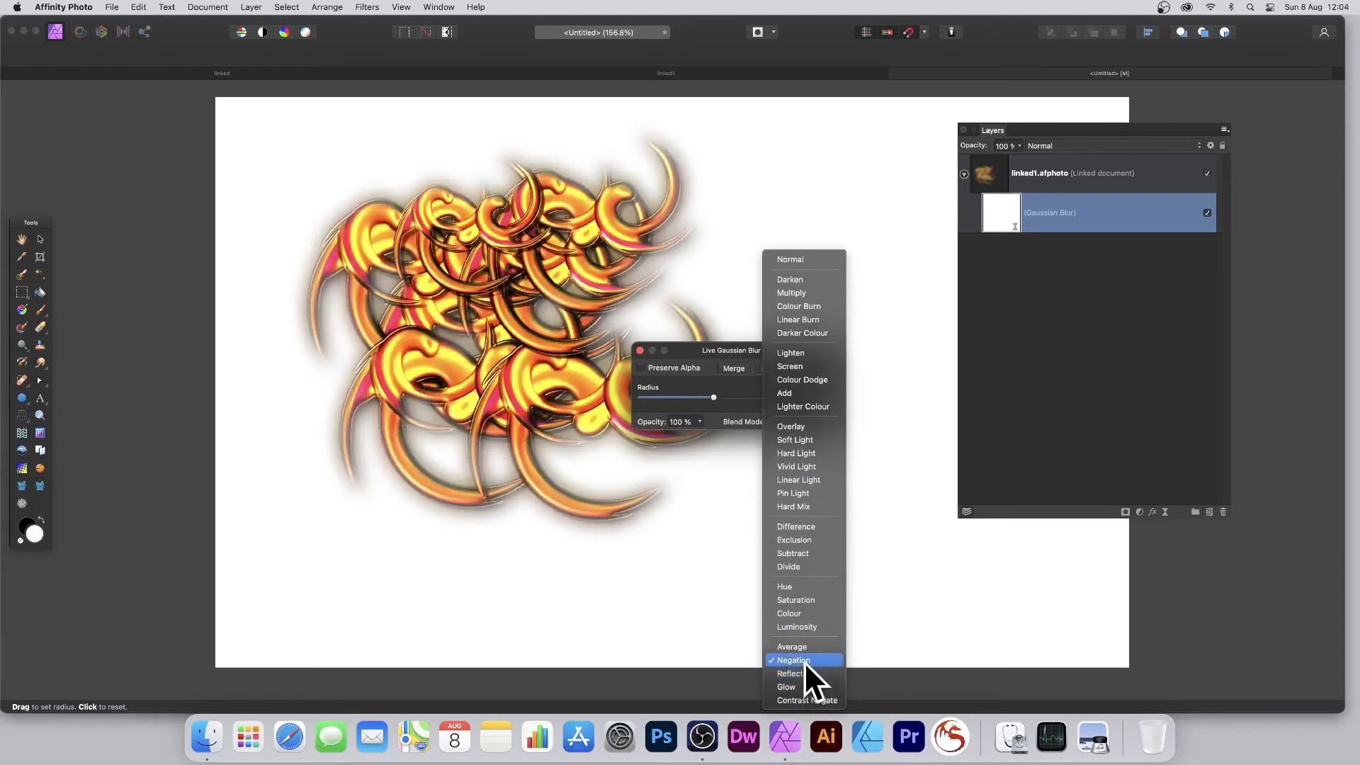
left_click(805, 659)
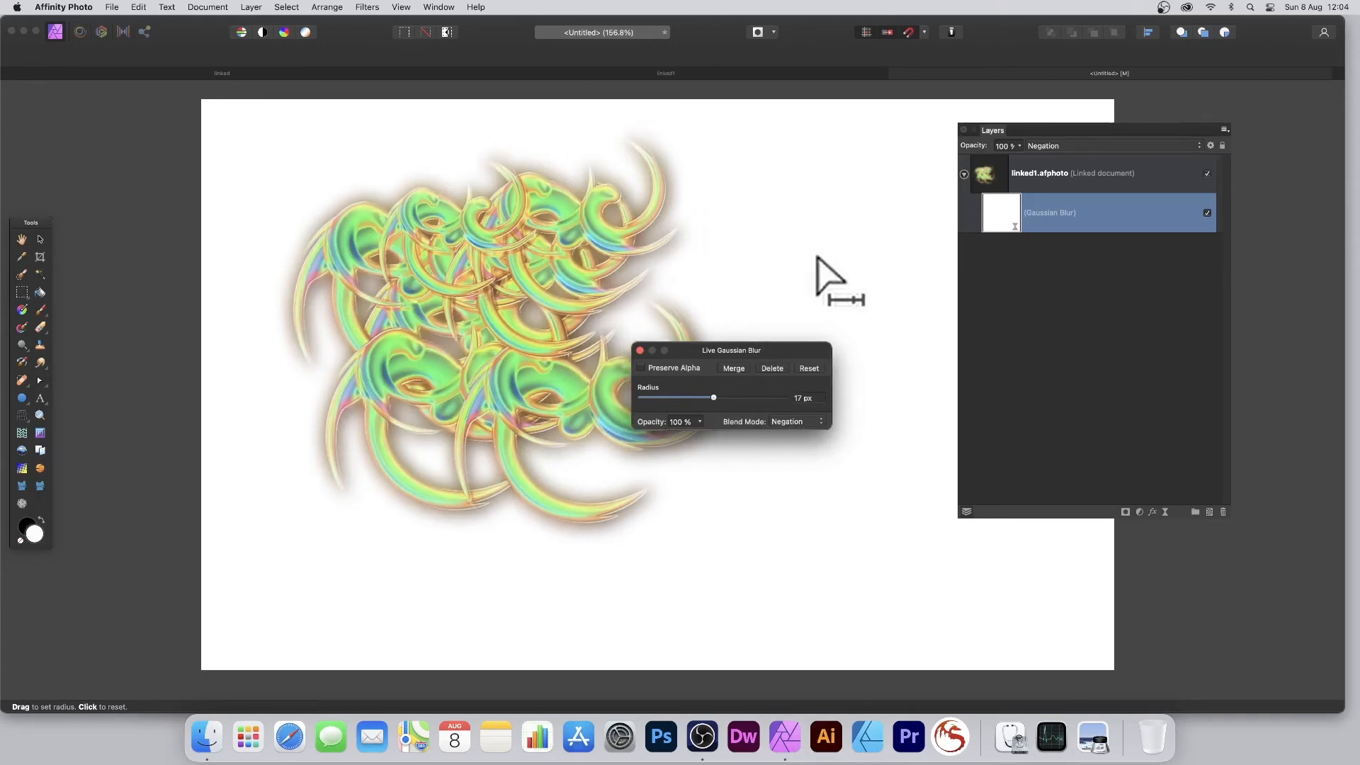
left_click(641, 350)
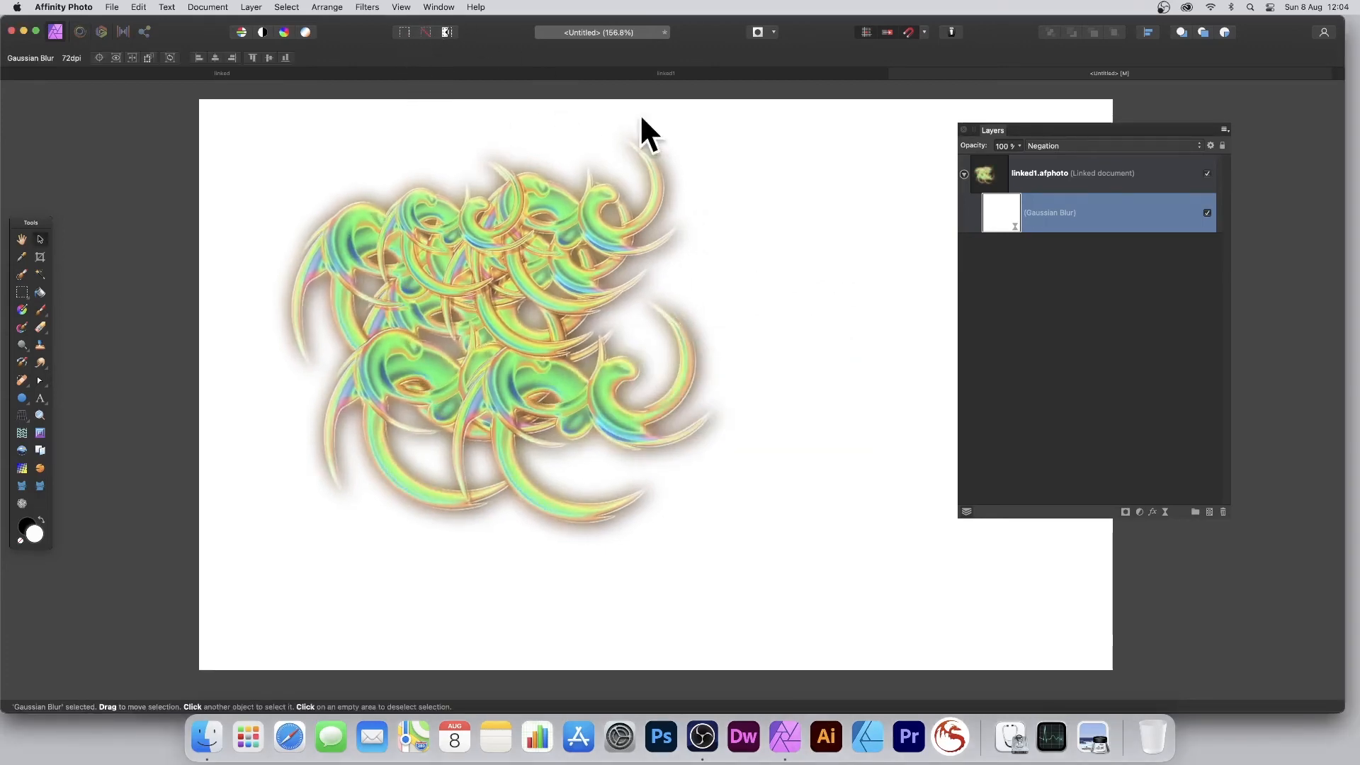
In document "linked1", shrink and rearrange several of the linked copies, scaling the lower right one to about 37%
left_click(810, 73)
left_click_drag(720, 135, 614, 201)
left_click(787, 227)
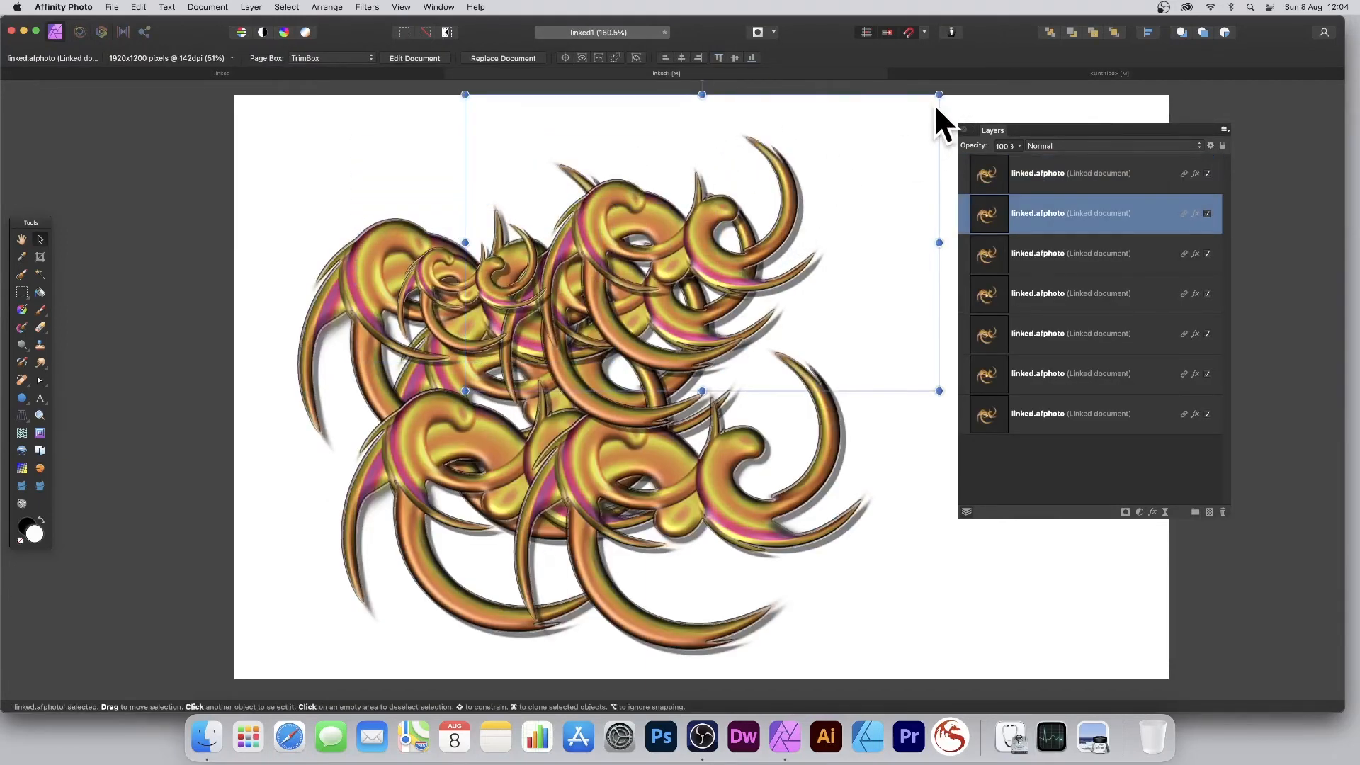
left_click_drag(941, 92, 767, 164)
left_click_drag(619, 295, 744, 241)
left_click_drag(814, 469, 767, 423)
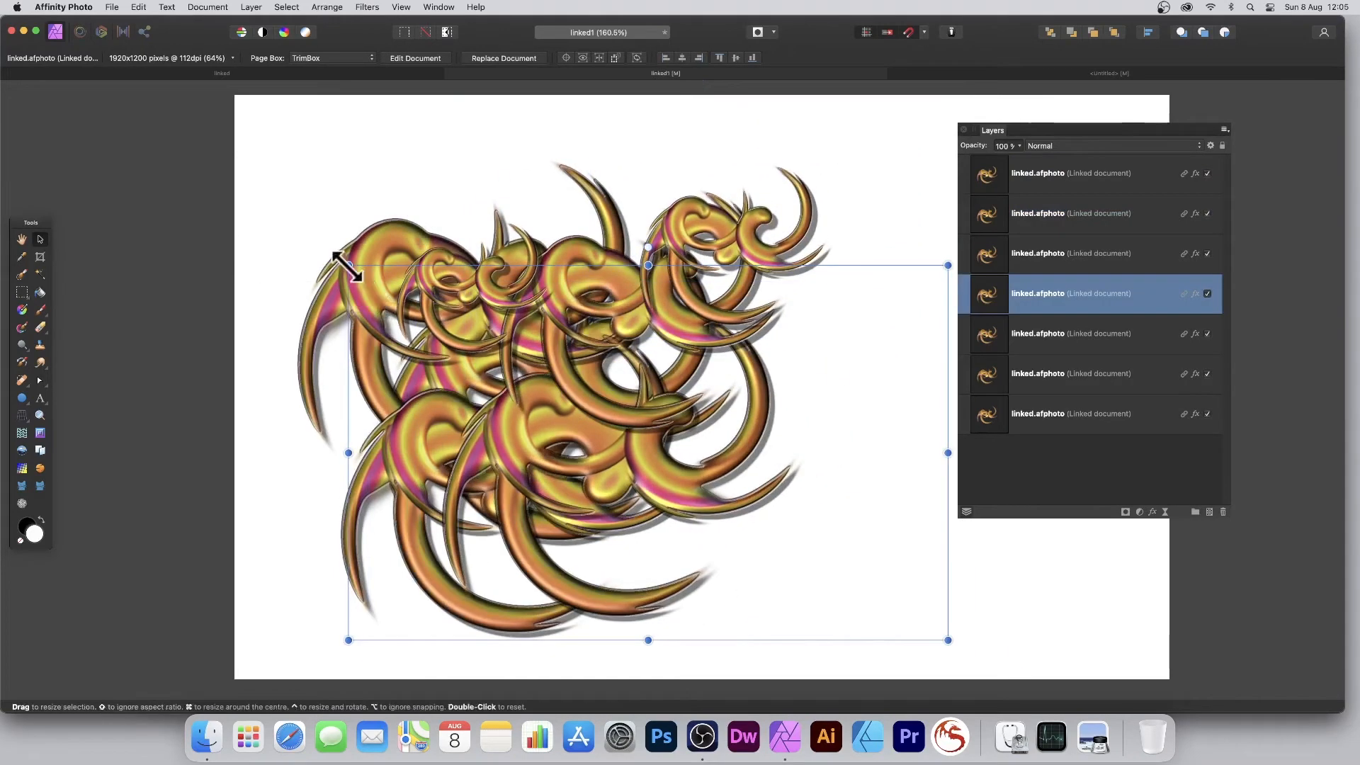
left_click_drag(349, 265, 607, 427)
left_click_drag(765, 559, 738, 440)
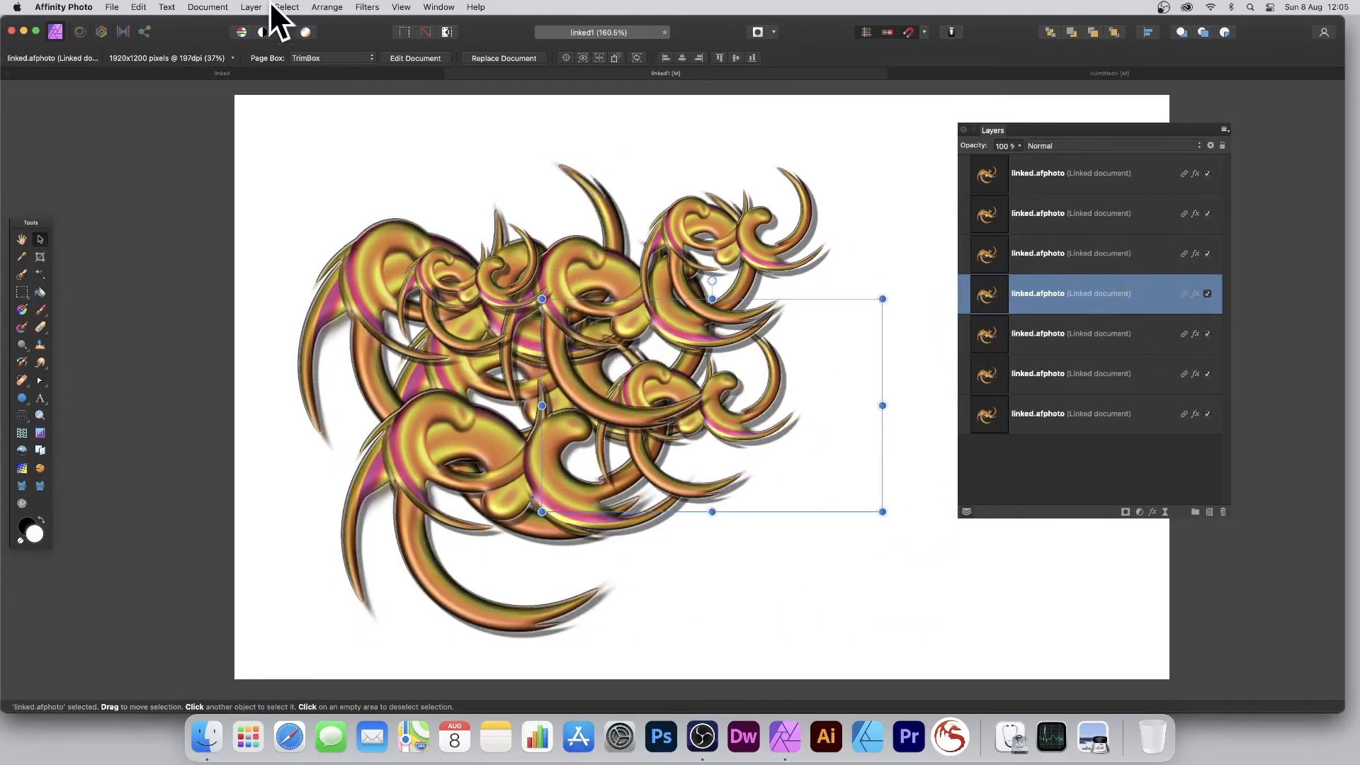
Create a linked duplicate of the 37% copy and position it just below and right of the original
left_click(251, 7)
left_click(277, 266)
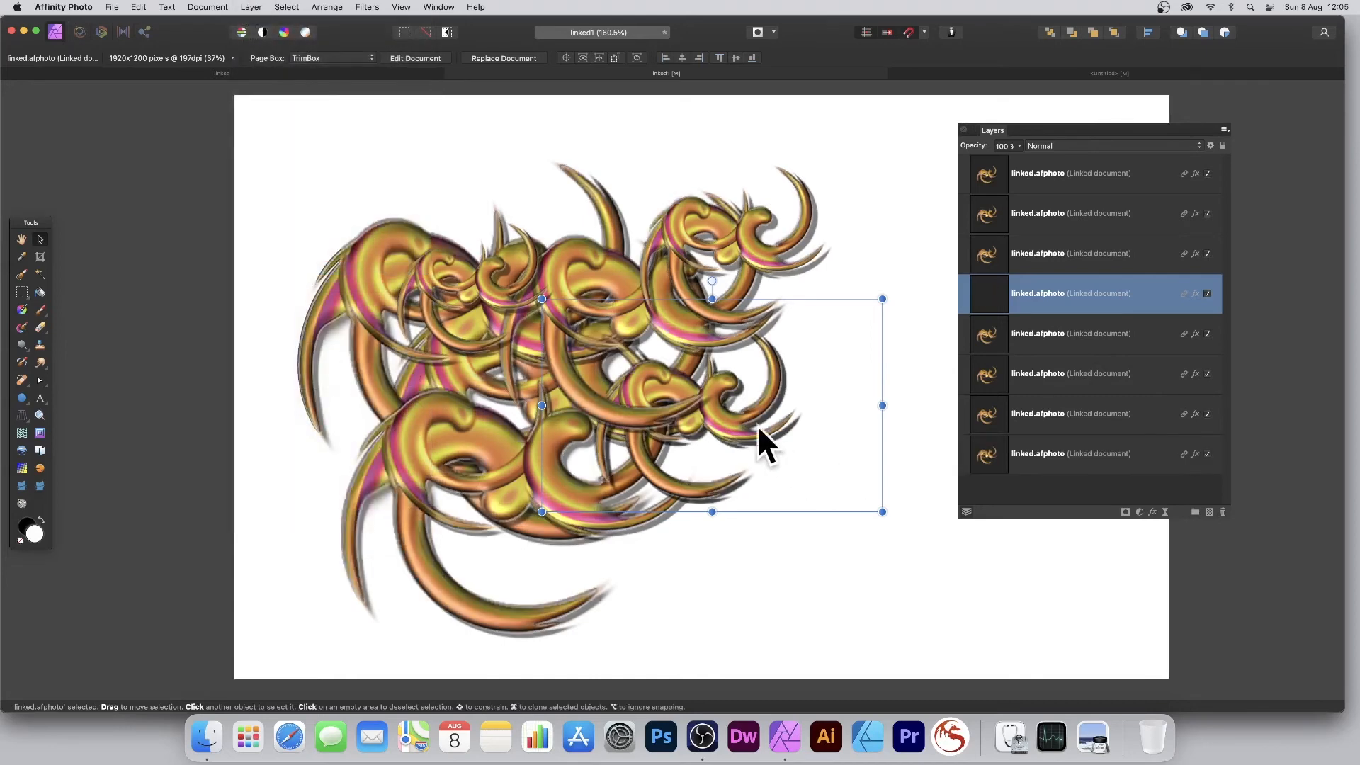
left_click_drag(724, 388, 773, 474)
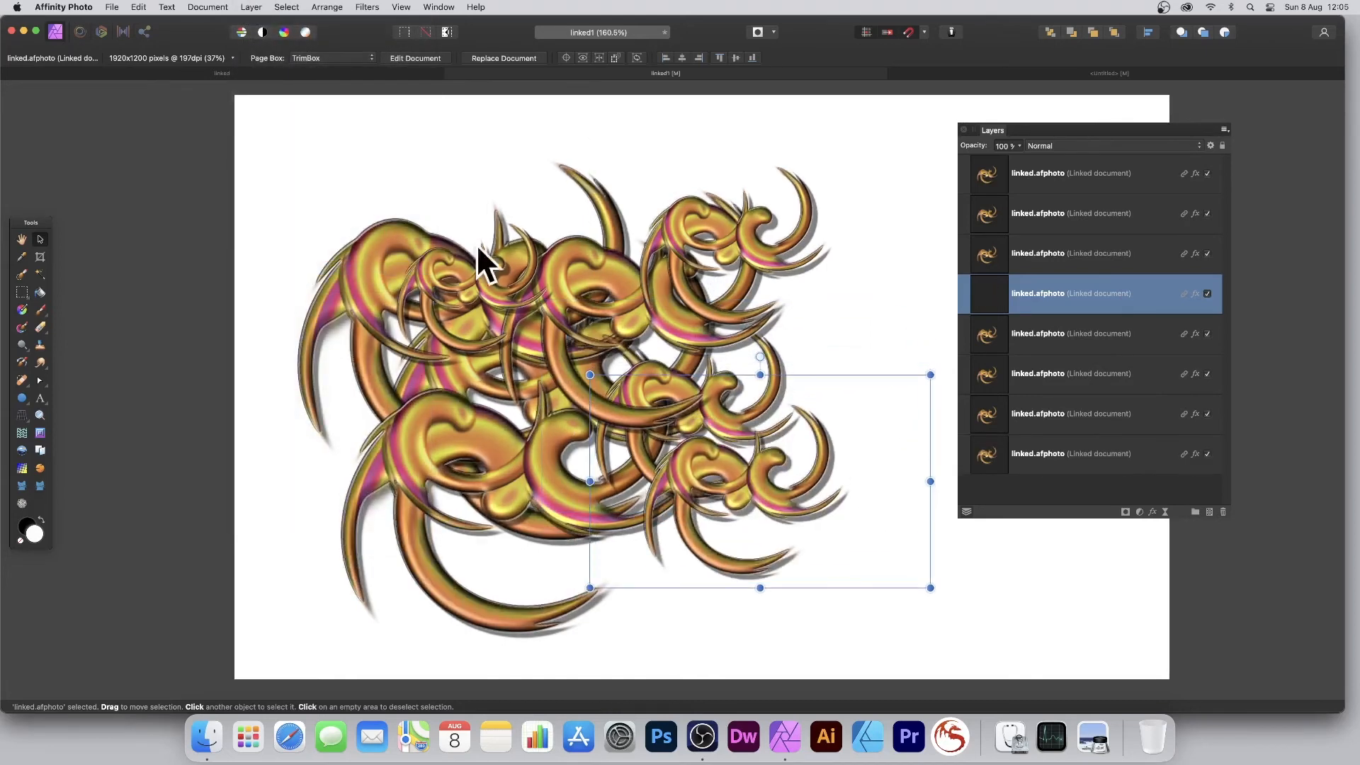
Save "linked1" and return to the untitled document to check the placed copy
left_click(112, 7)
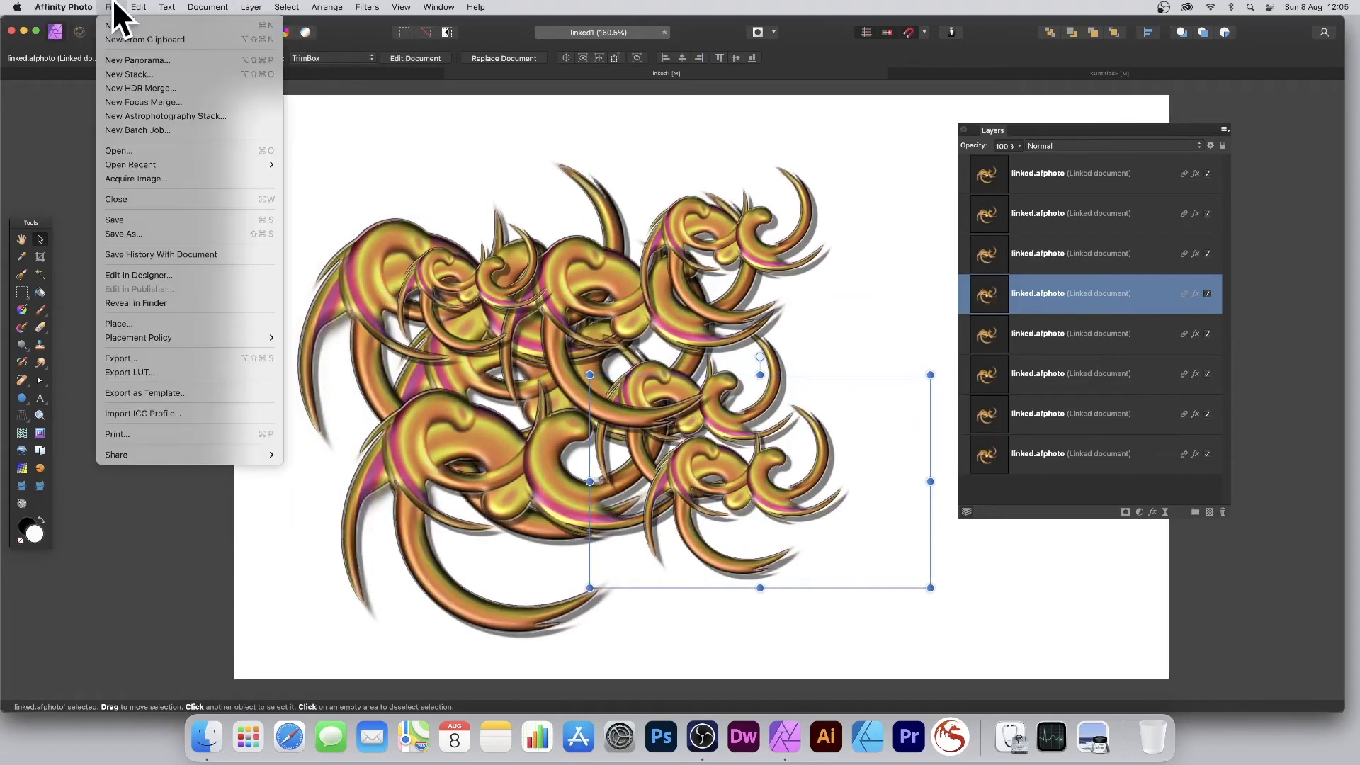
left_click(136, 221)
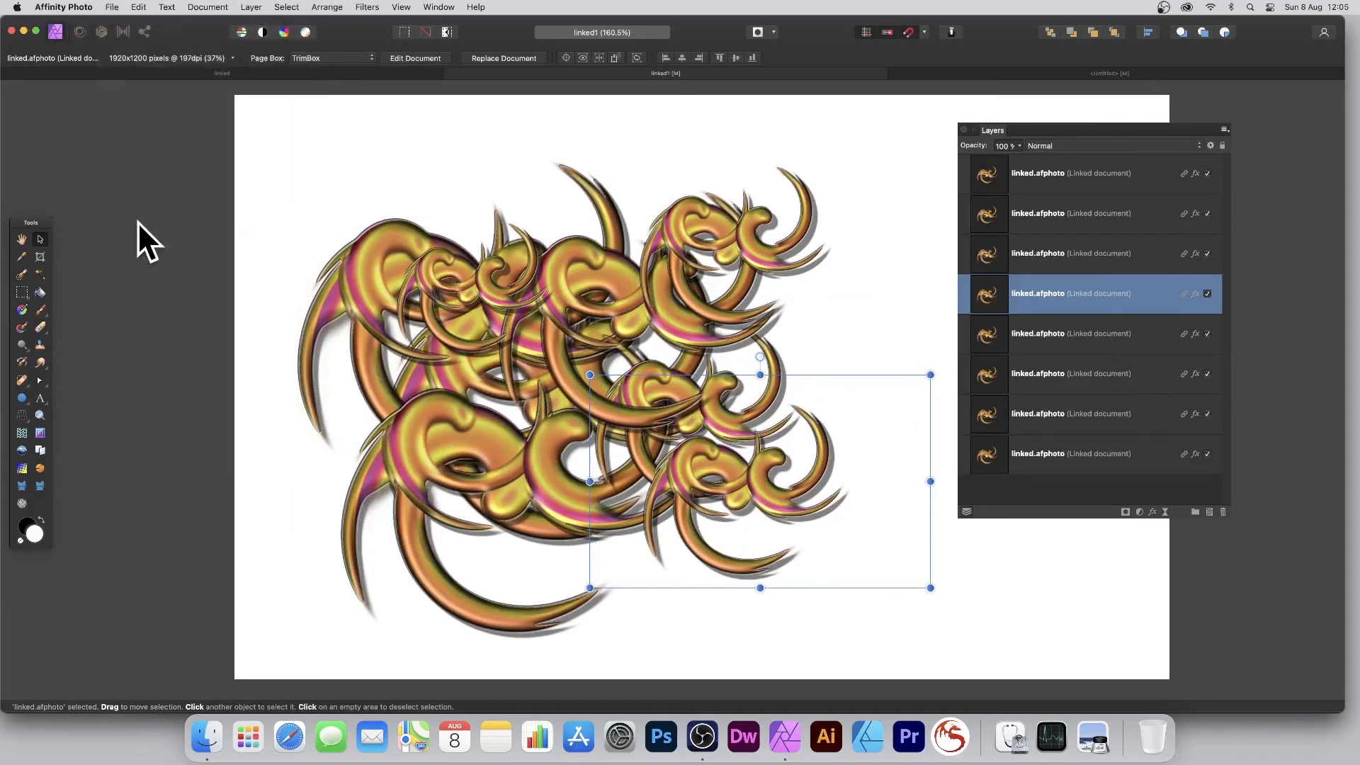
left_click(1129, 73)
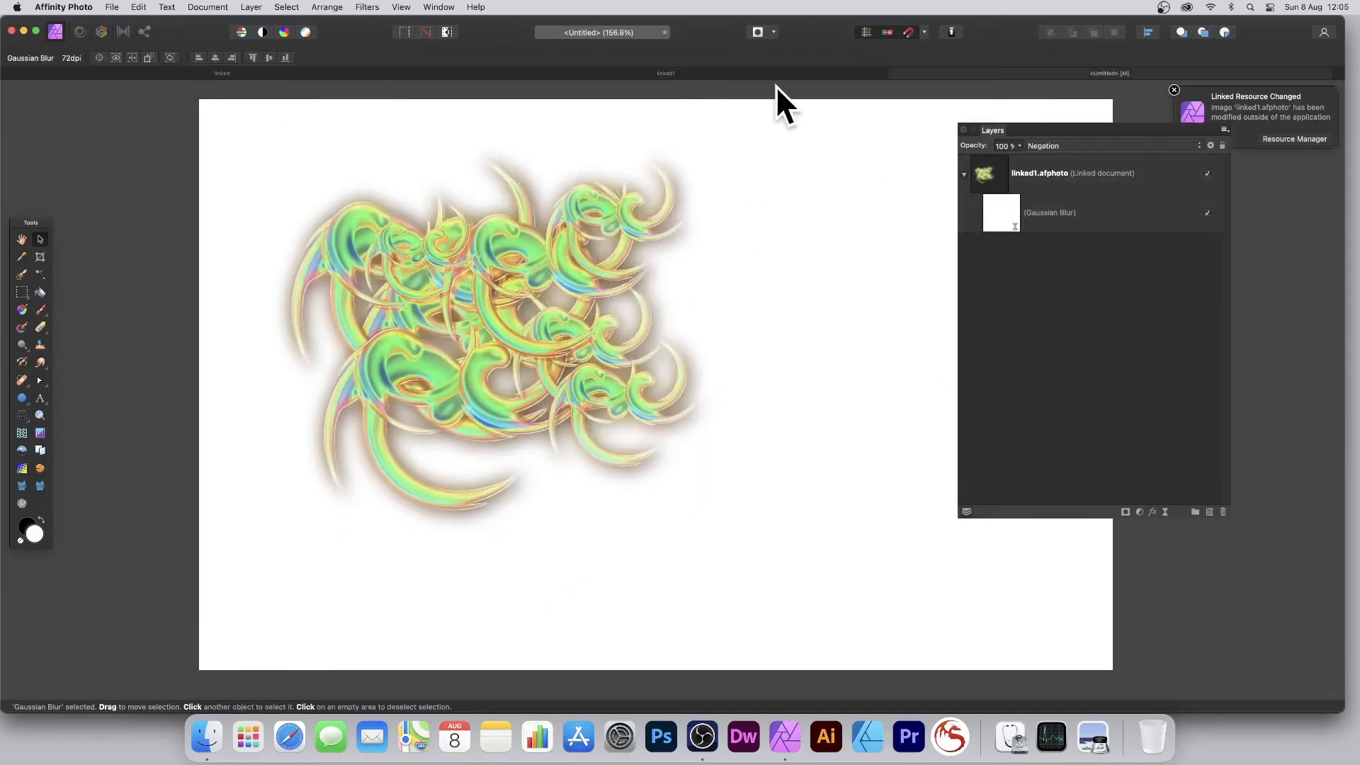
In document "linked", shrink the middle swirl and place a linked duplicate of it at the upper left of the artwork
left_click(678, 74)
left_click(223, 73)
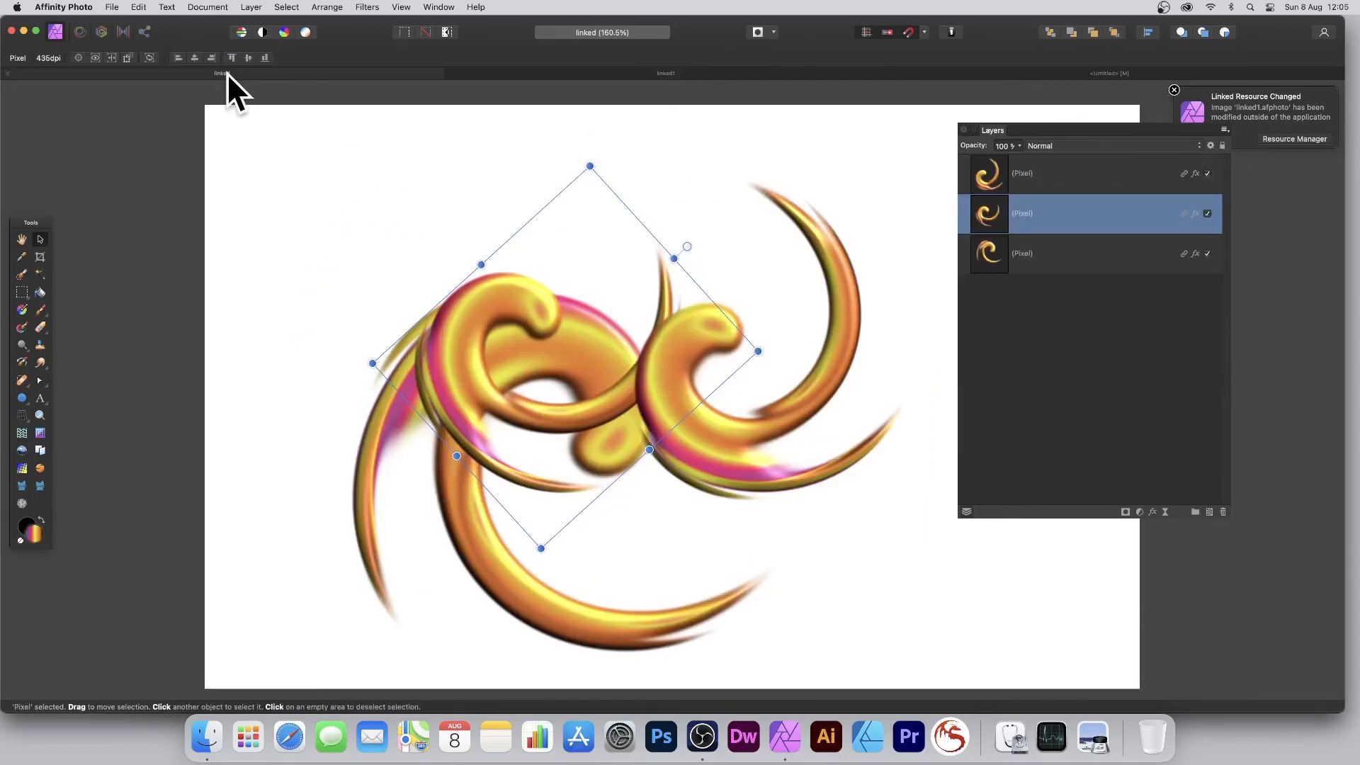
left_click_drag(590, 166, 576, 278)
left_click(253, 7)
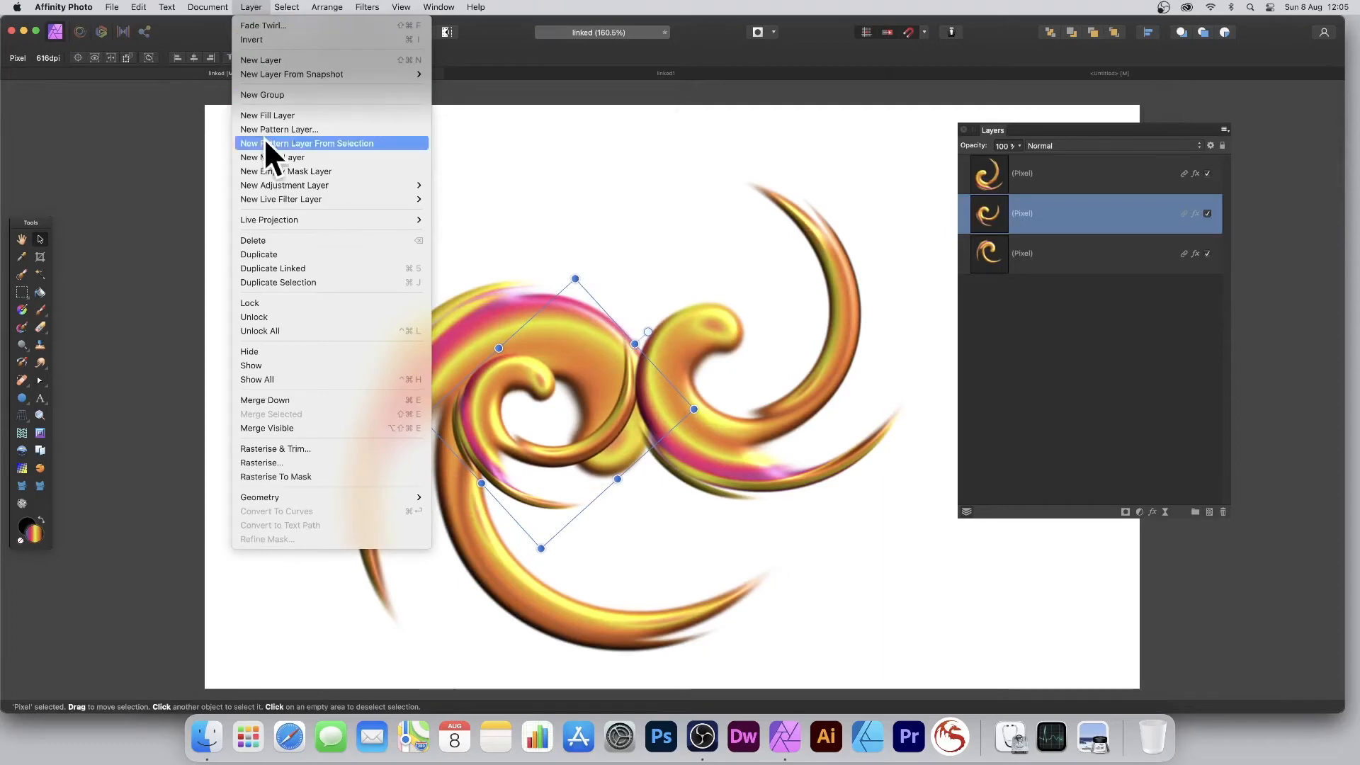
left_click(308, 269)
left_click_drag(513, 368, 373, 275)
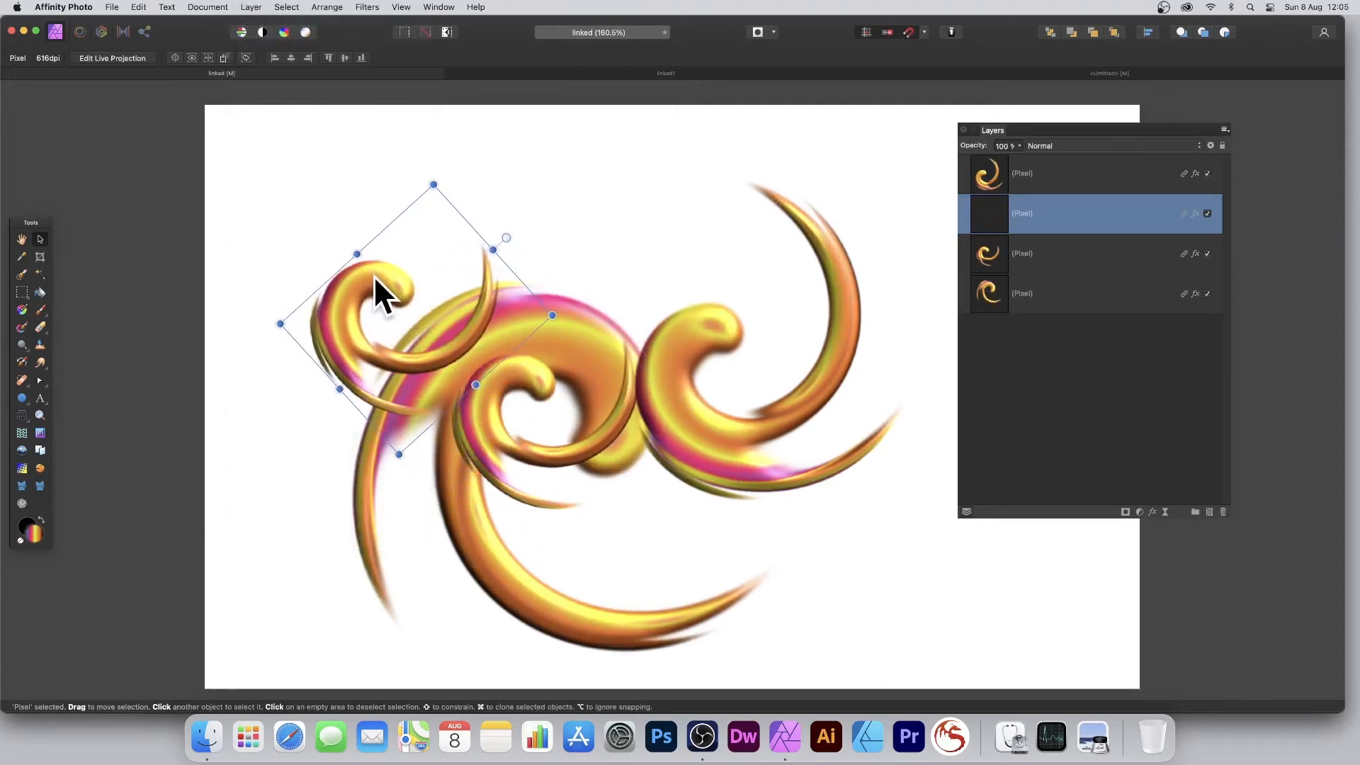
Apply a Deform distortion with Rigid constraints to the duplicated swirl, pulling its curl far to the right
left_click(366, 7)
mouse_move(374, 73)
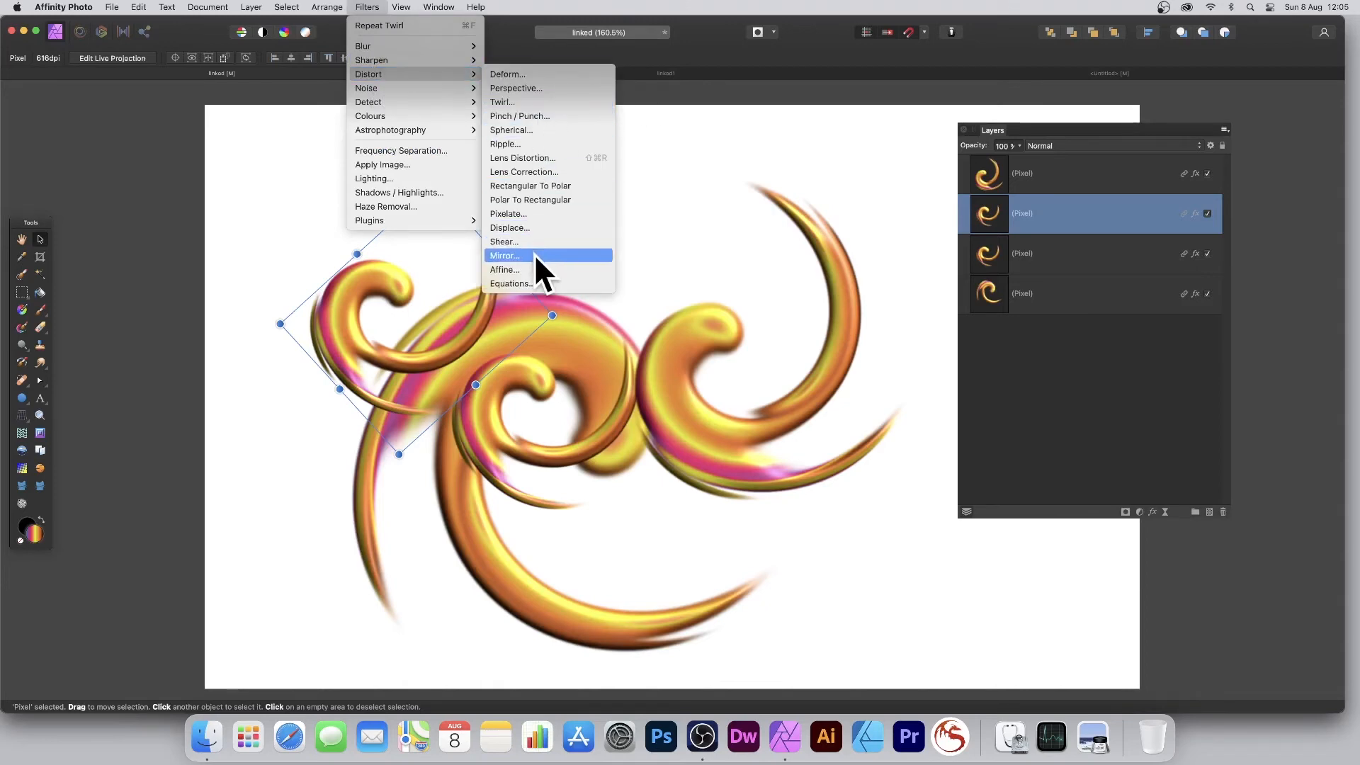
left_click(526, 75)
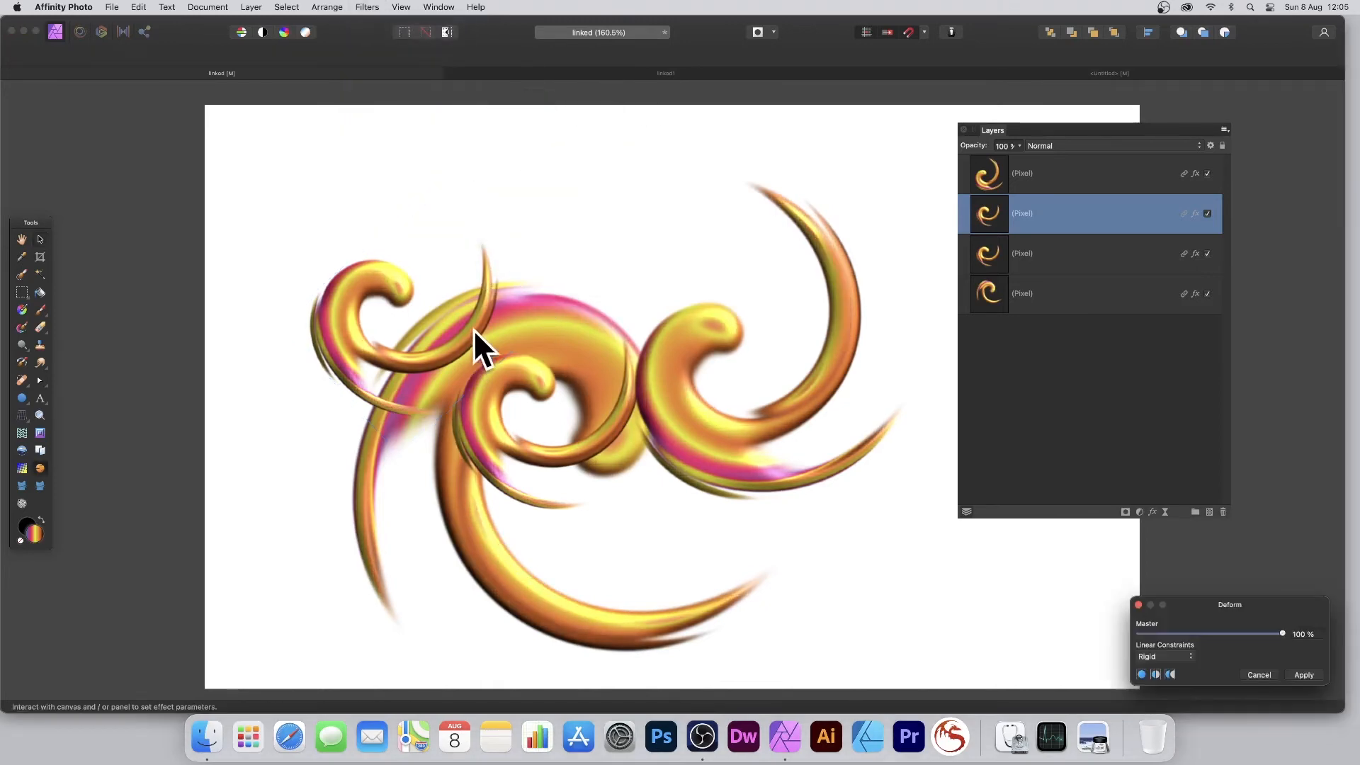
left_click(372, 337)
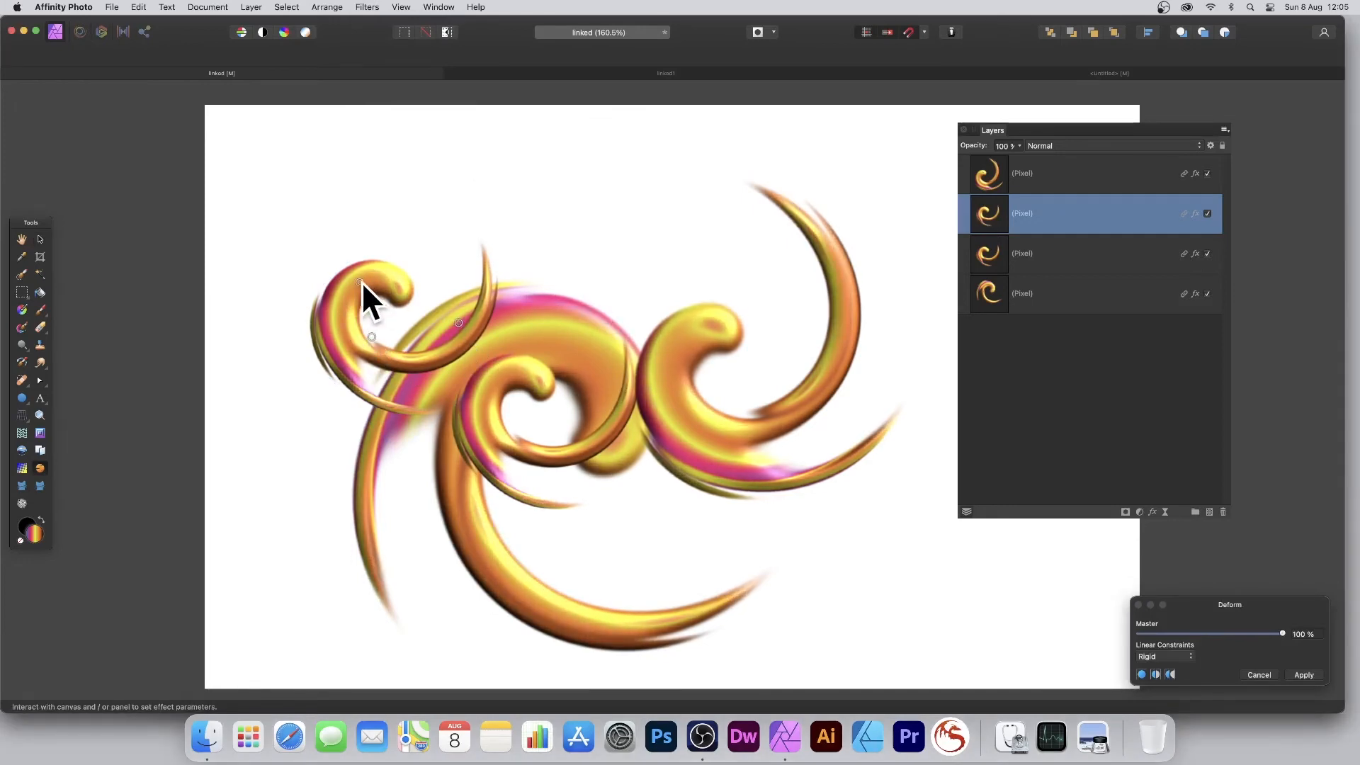
left_click_drag(360, 282, 622, 289)
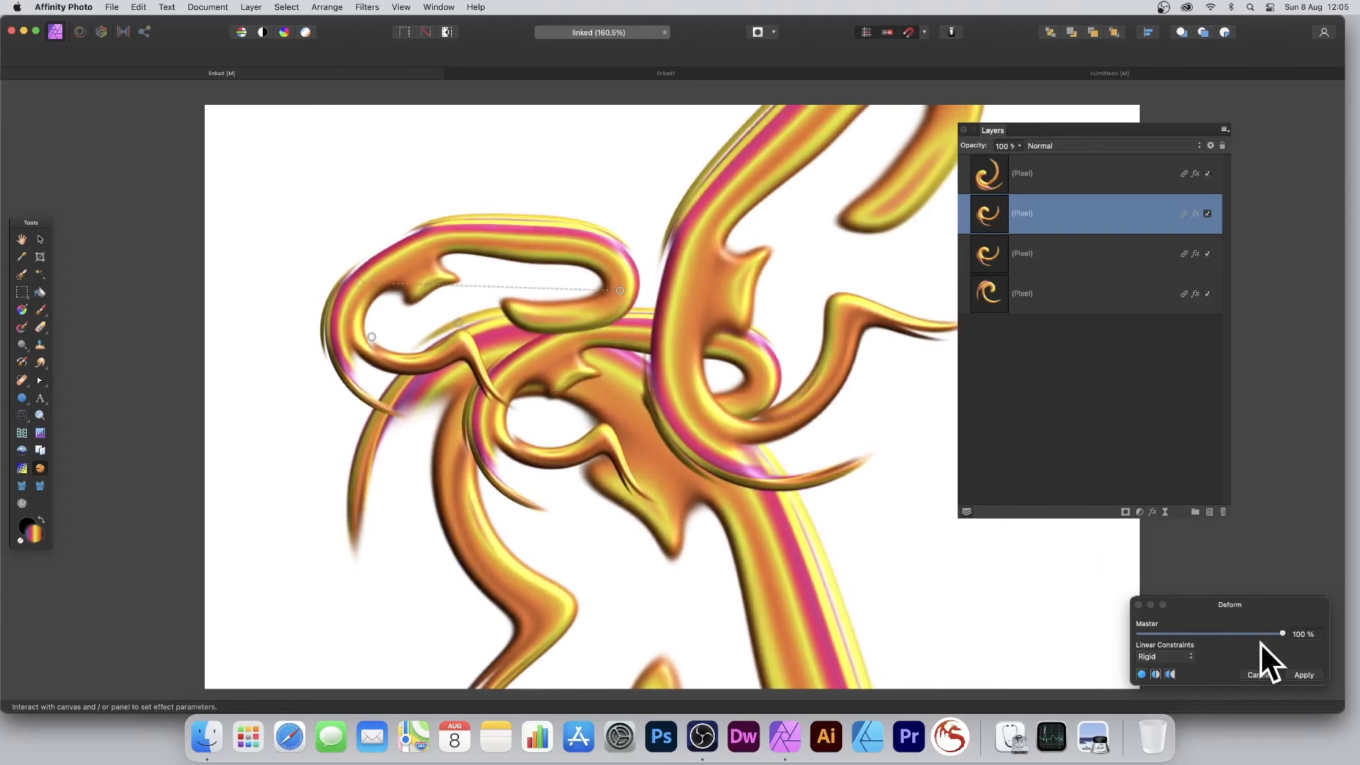
left_click(1302, 674)
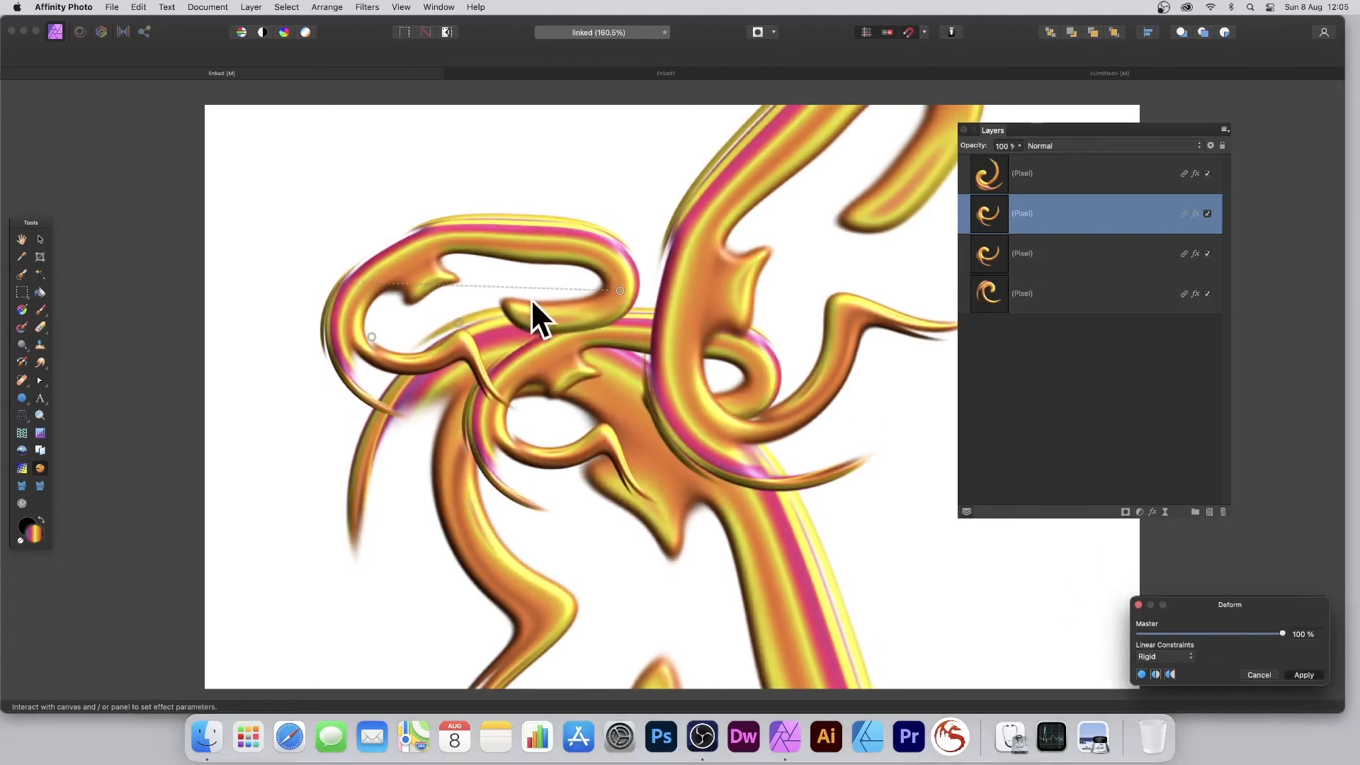
Shrink and reposition the deformed swirl layers so the whole artwork fits on the page, then deselect everything
left_click(39, 238)
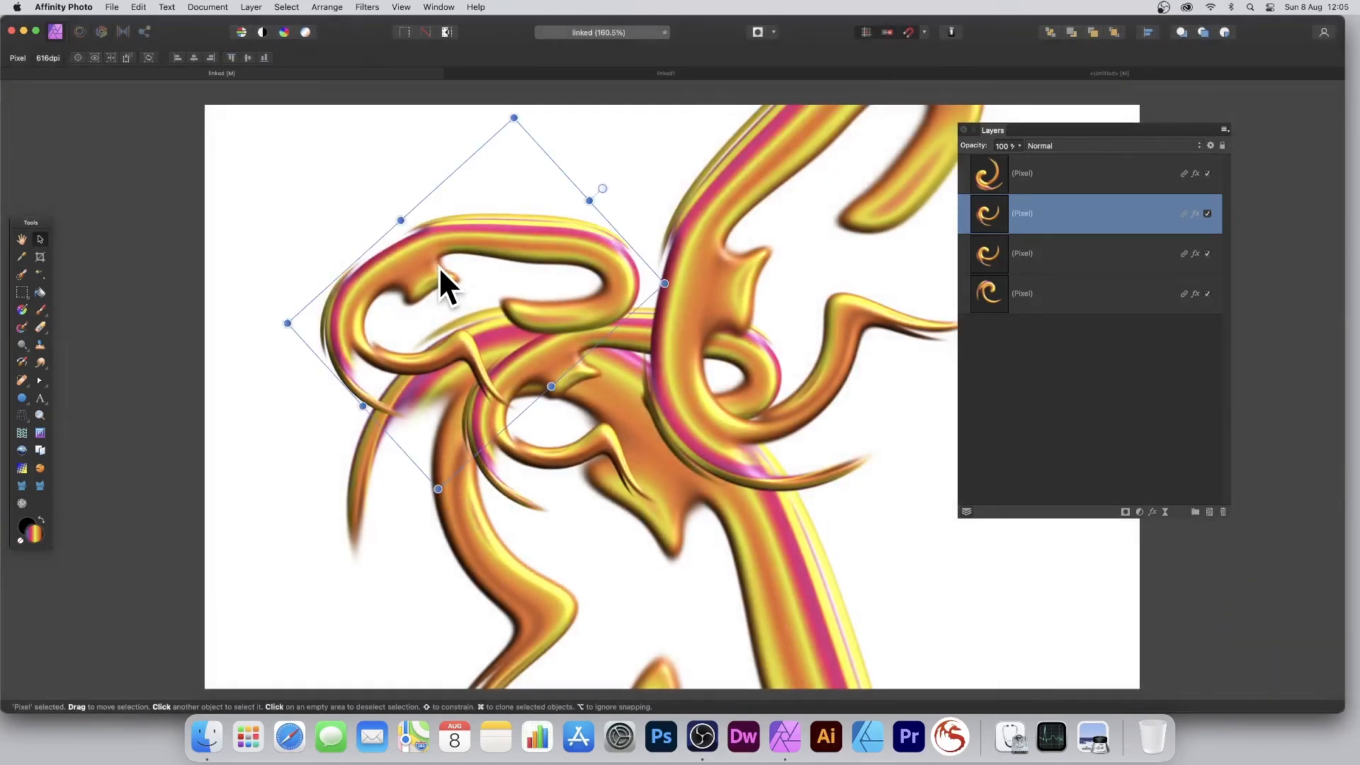
left_click_drag(516, 119, 495, 206)
mouse_move(730, 301)
left_mouse_down()
mouse_move(728, 279)
mouse_move(471, 379)
mouse_move(501, 400)
left_mouse_up()
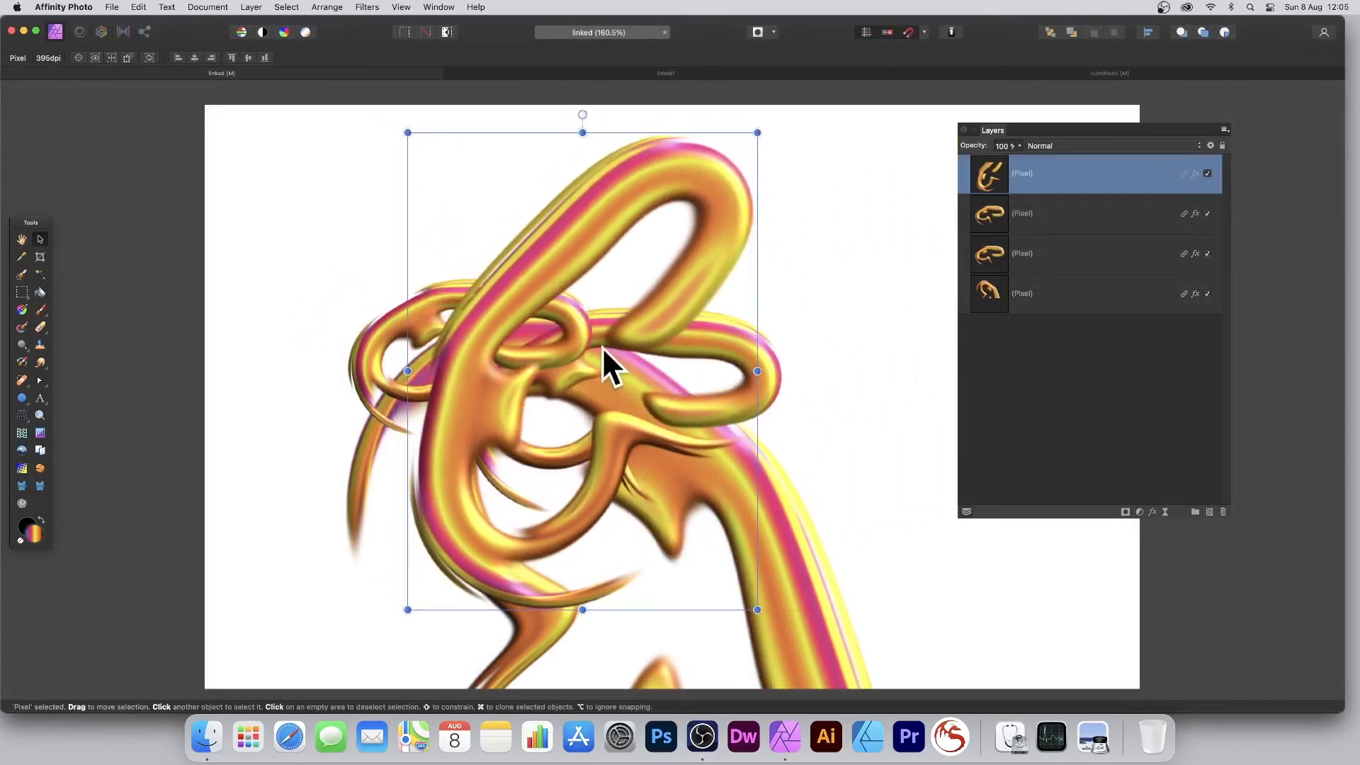
mouse_move(757, 132)
left_mouse_down()
mouse_move(723, 159)
mouse_move(676, 238)
left_mouse_up()
left_click(772, 446)
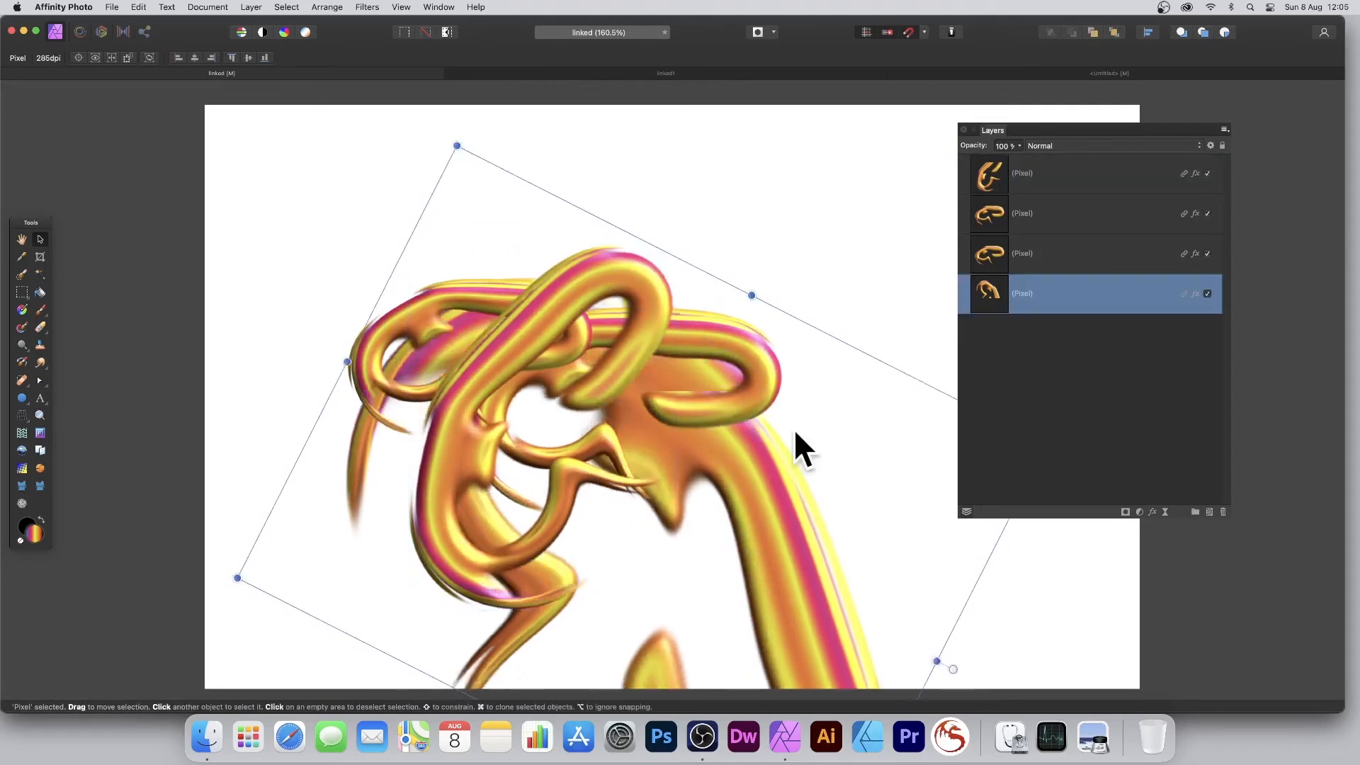
mouse_move(481, 116)
left_mouse_down()
mouse_move(571, 258)
mouse_move(598, 335)
left_mouse_up()
mouse_move(737, 416)
left_mouse_down()
mouse_move(764, 308)
mouse_move(750, 281)
mouse_move(738, 311)
mouse_move(773, 303)
mouse_move(746, 298)
left_mouse_up()
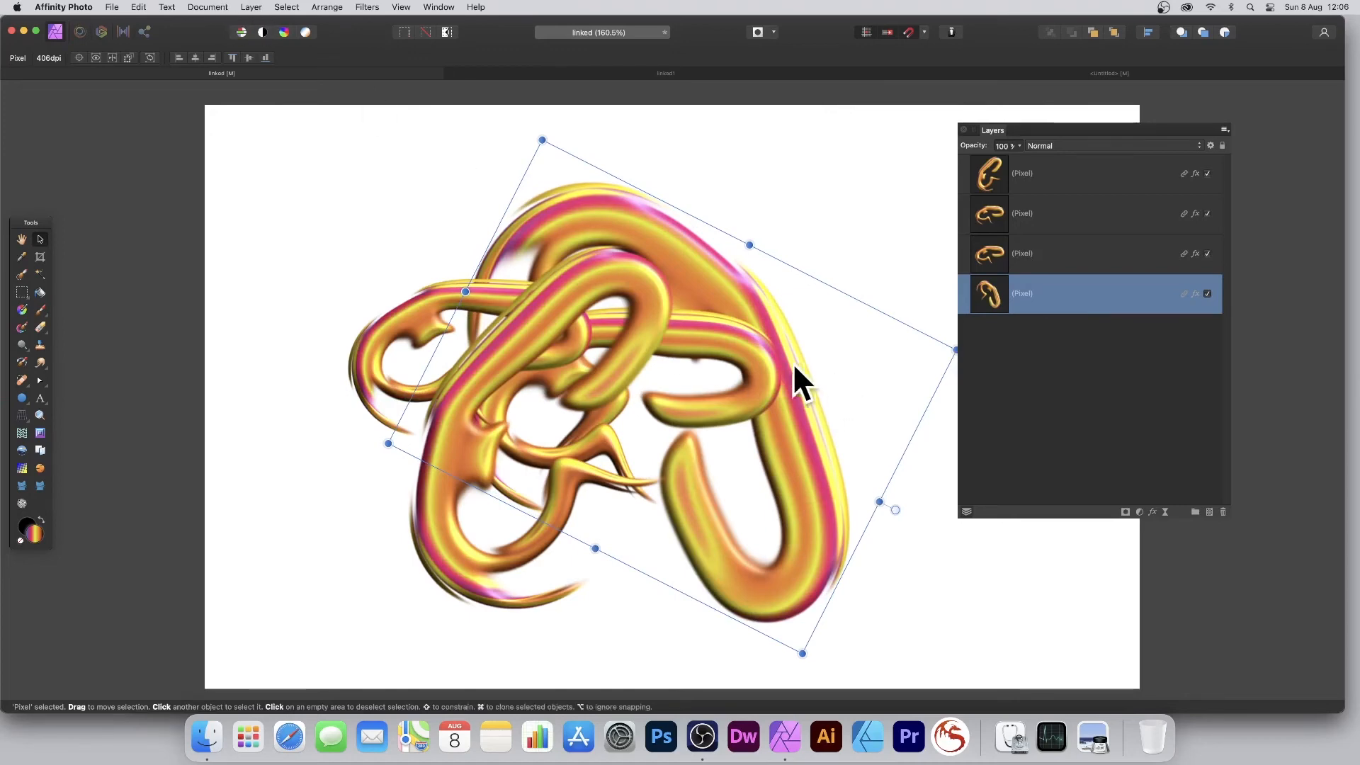
left_click(387, 148)
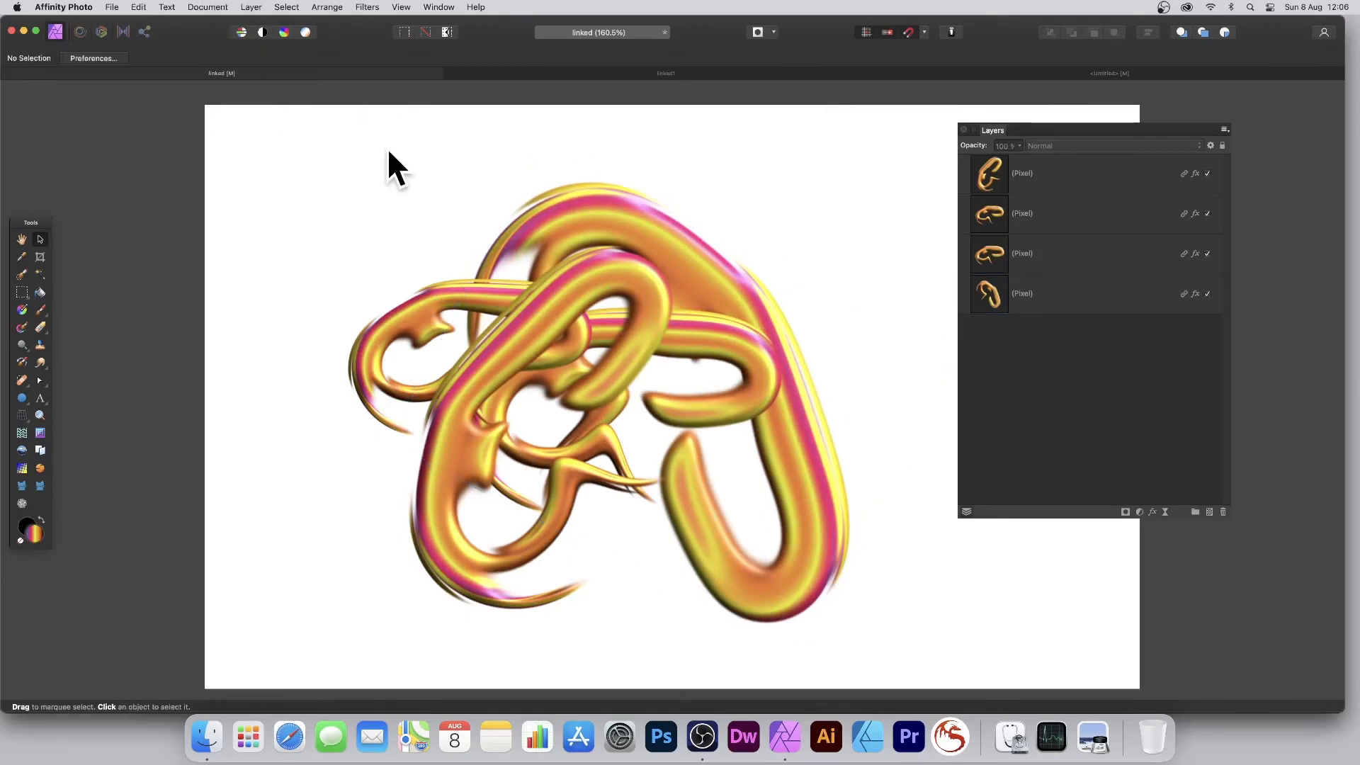
Add a live Twirl filter over the whole "linked" artwork with an angle of 476.5° and a radius of 421.5 px
left_click(368, 6)
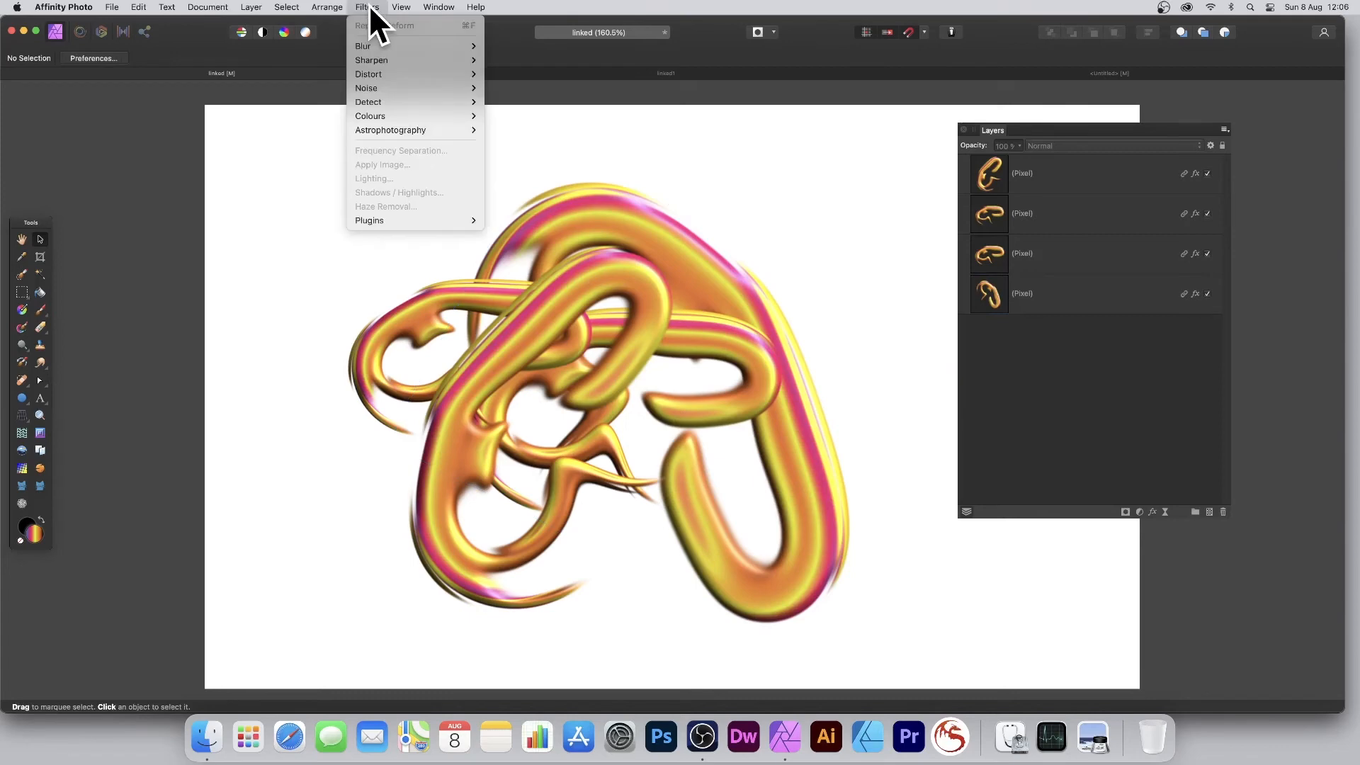
mouse_move(368, 44)
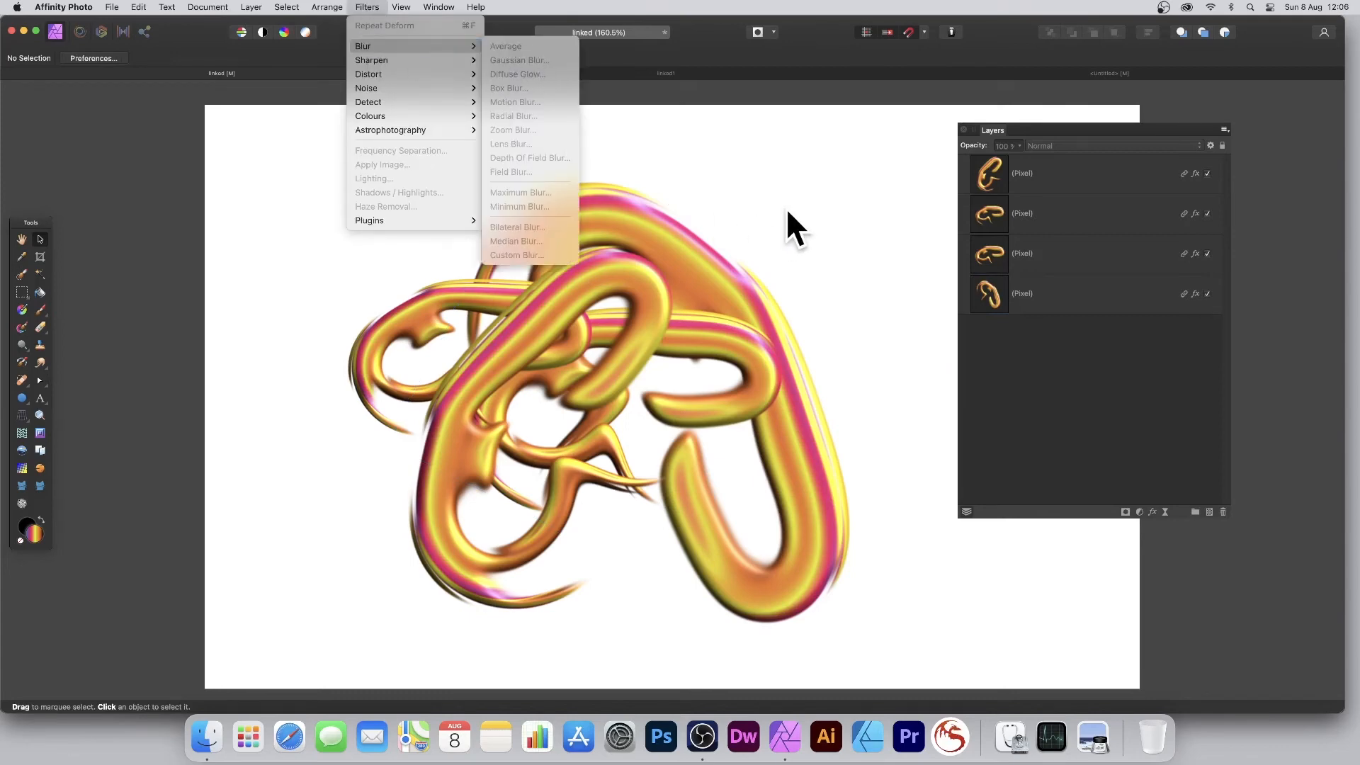
mouse_move(254, 9)
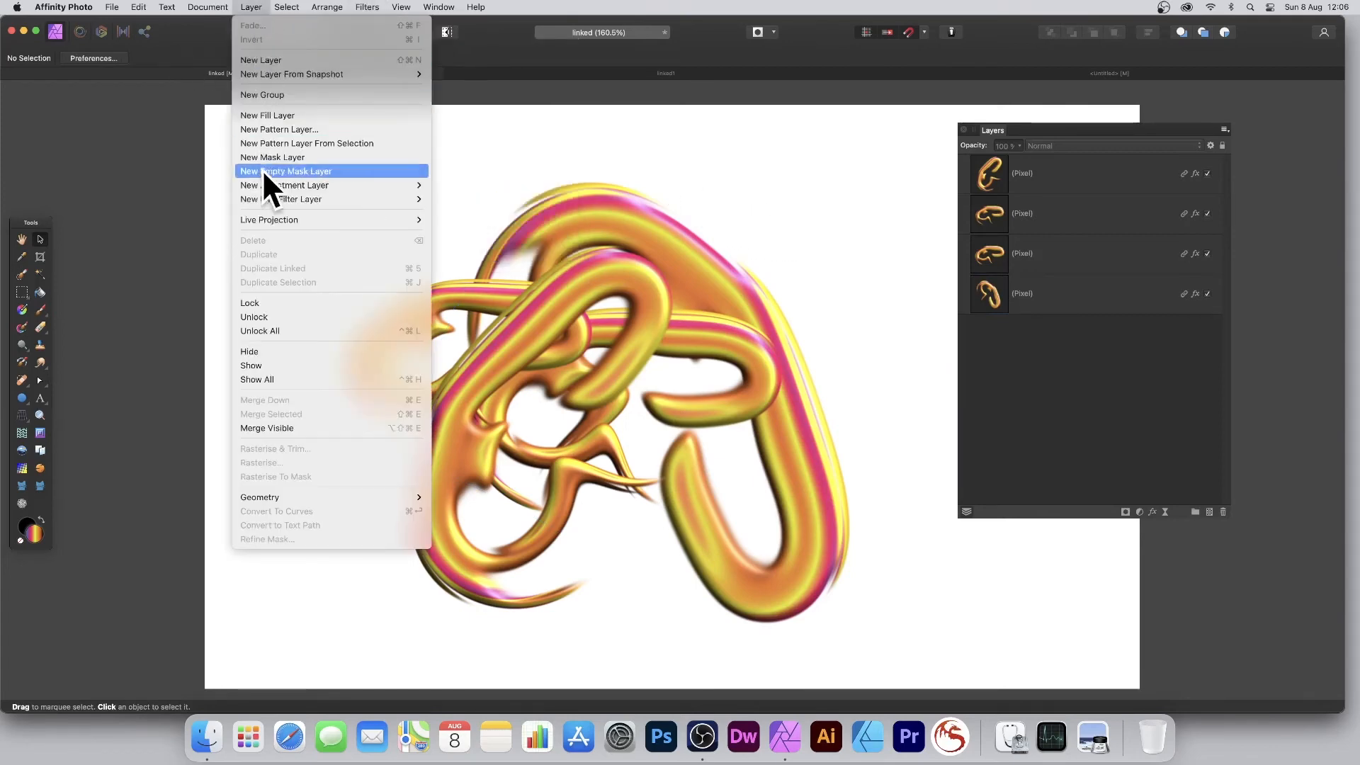
mouse_move(272, 199)
mouse_move(494, 198)
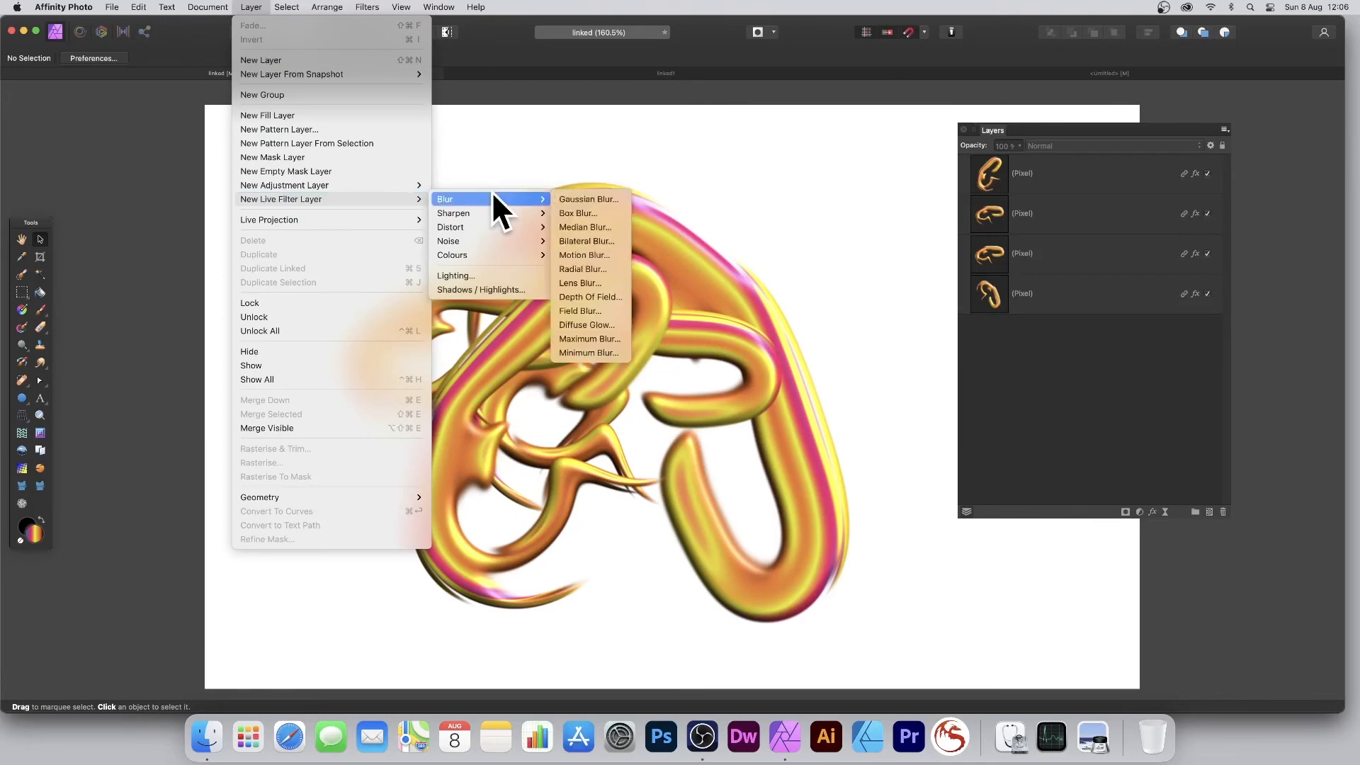
mouse_move(487, 227)
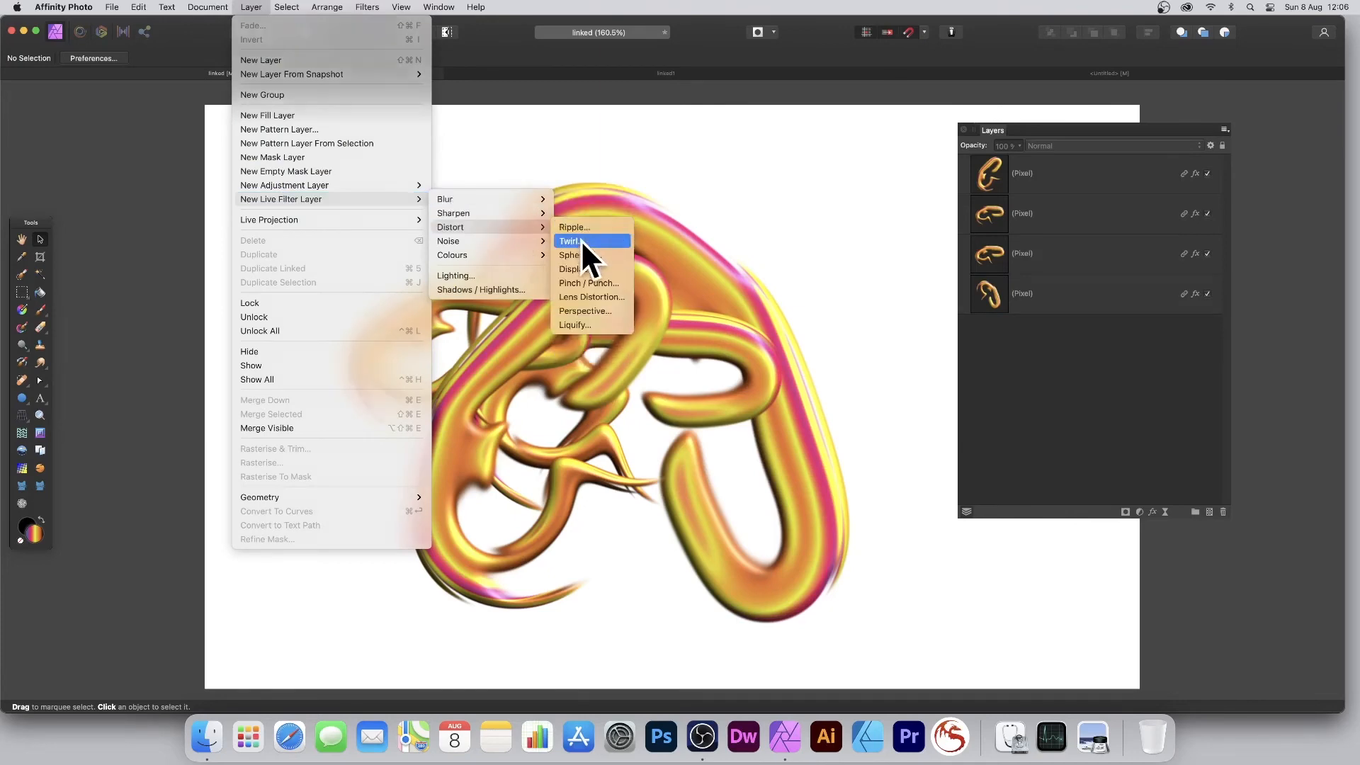
left_click(583, 242)
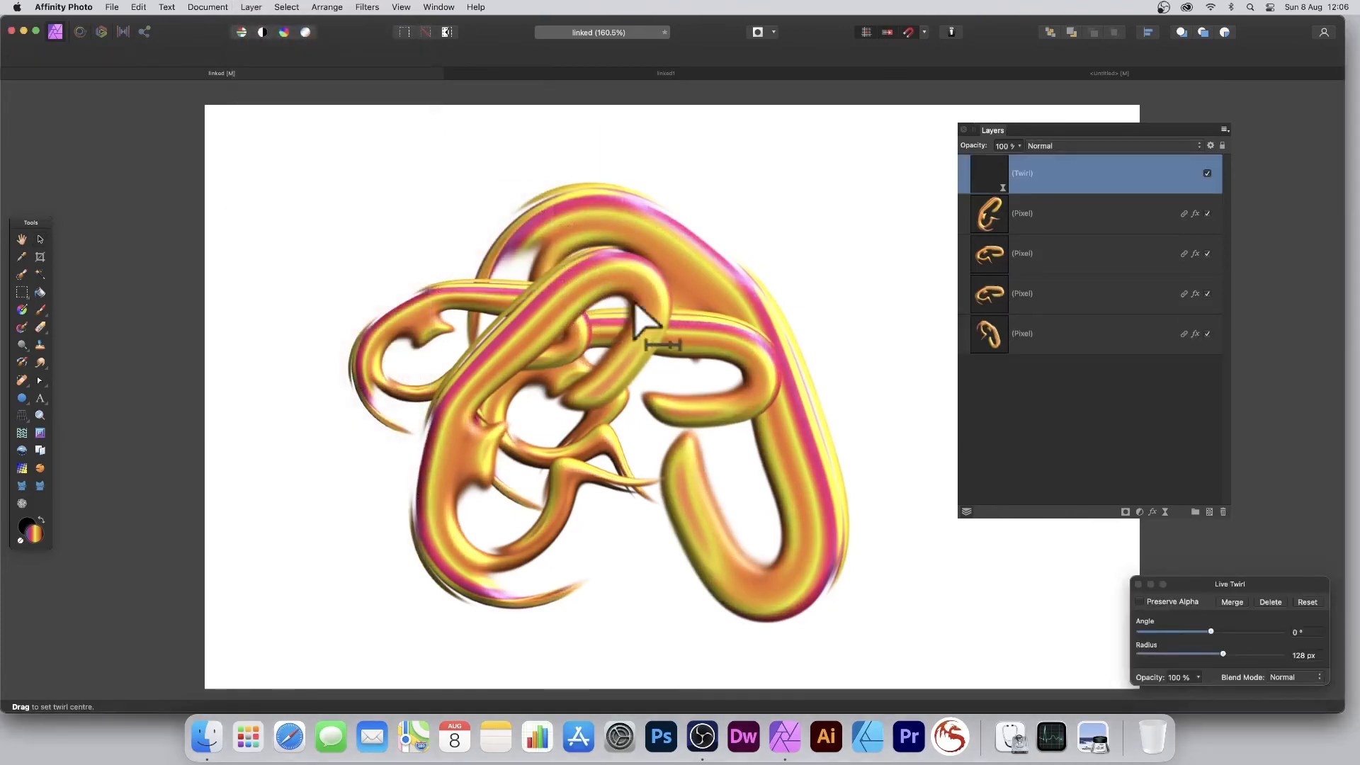
left_click_drag(1218, 588, 651, 367)
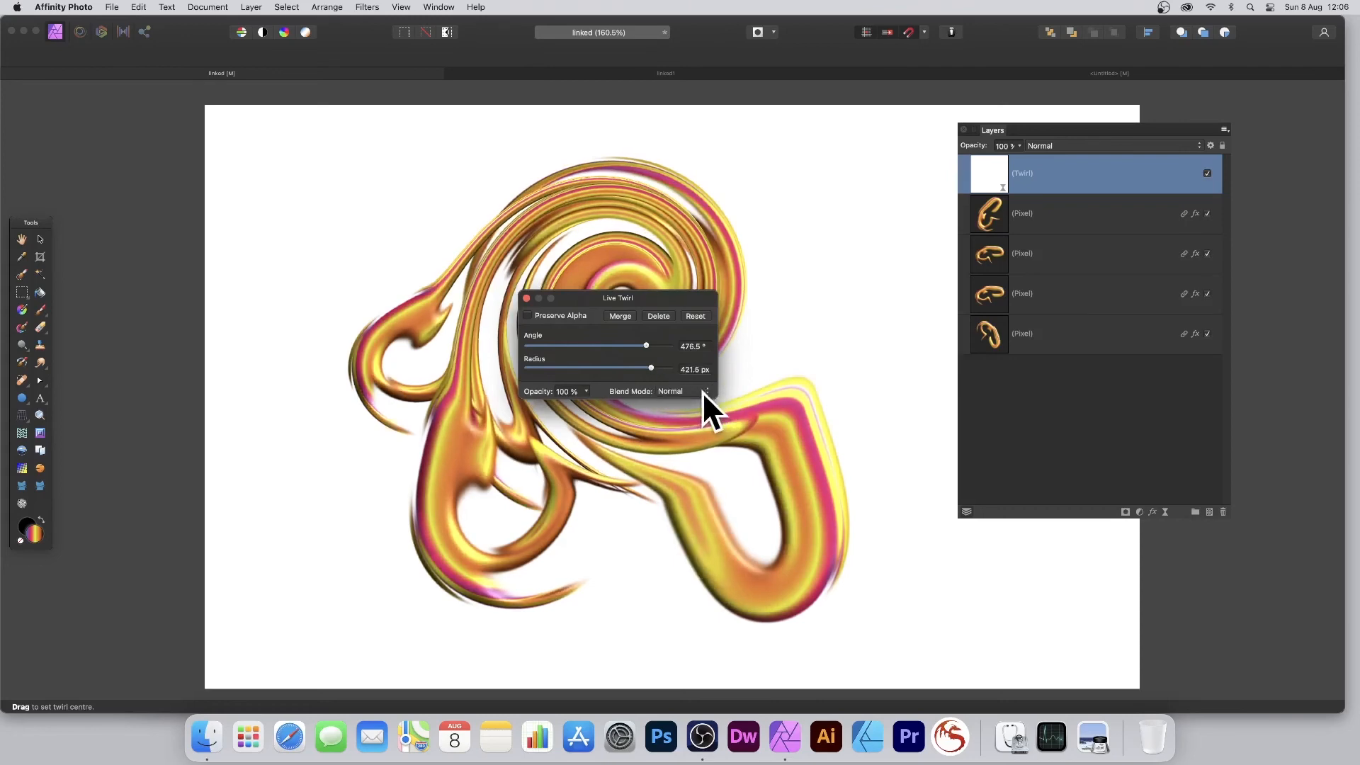
left_click(525, 298)
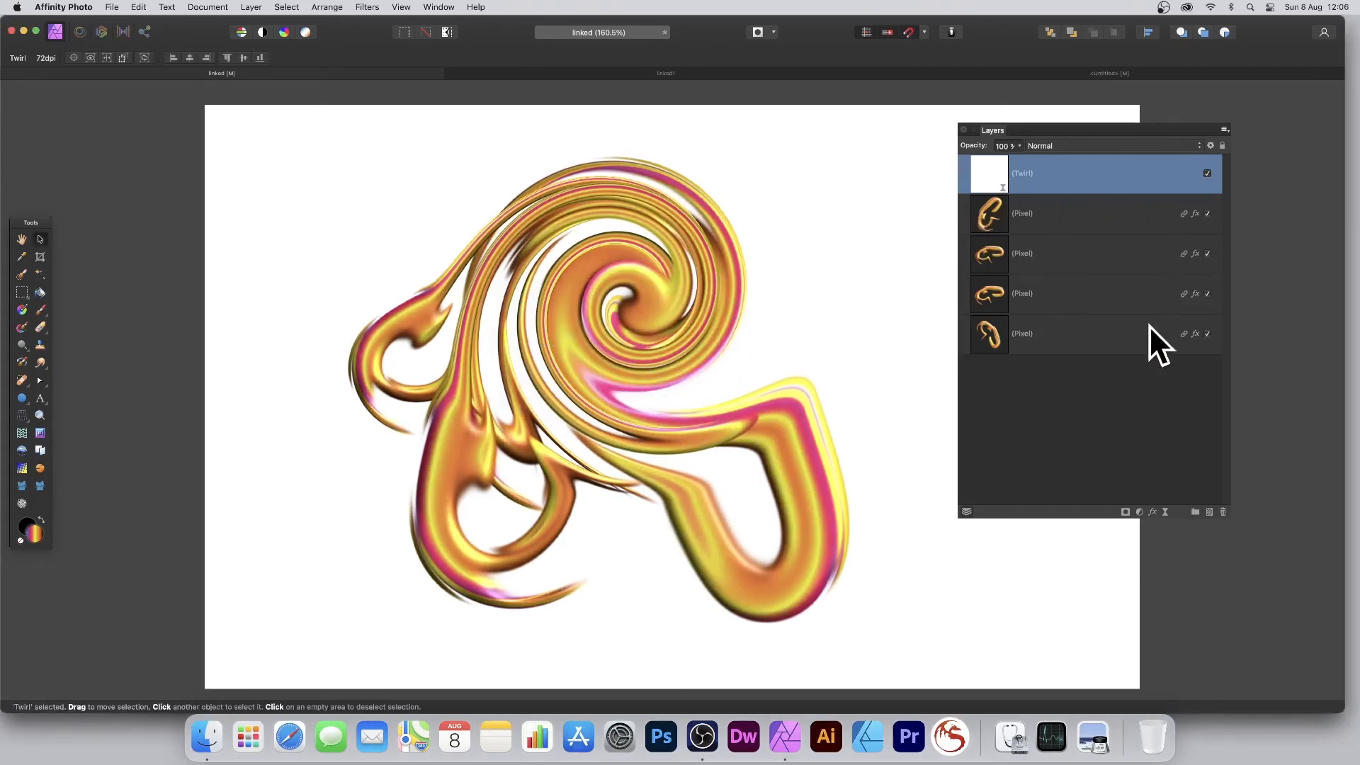
Save the twirled "linked" document and check the updated copies in "linked1"
left_click(992, 257)
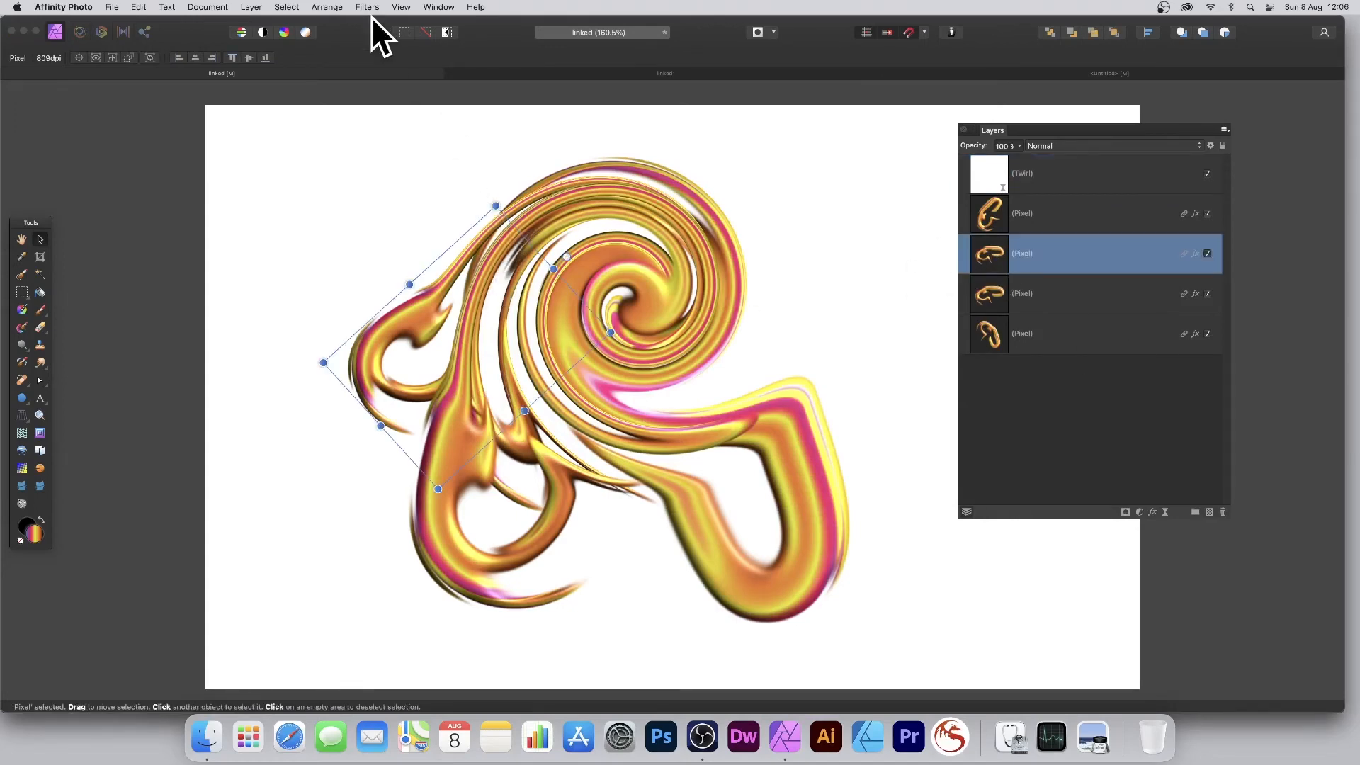
left_click(112, 9)
left_click(122, 216)
left_click(592, 74)
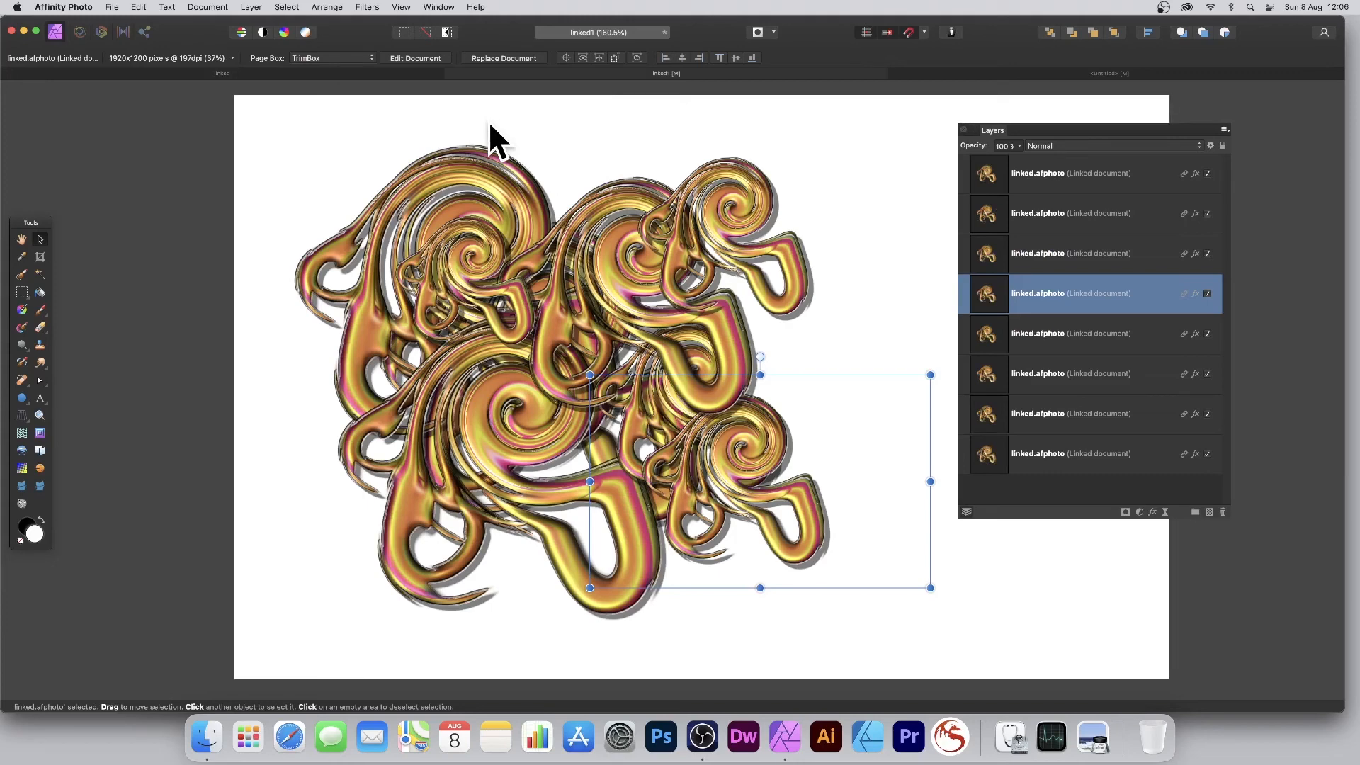
Save "linked1" so it passes on the twirled artwork, and return to the untitled document to check the placed copy
left_click(930, 74)
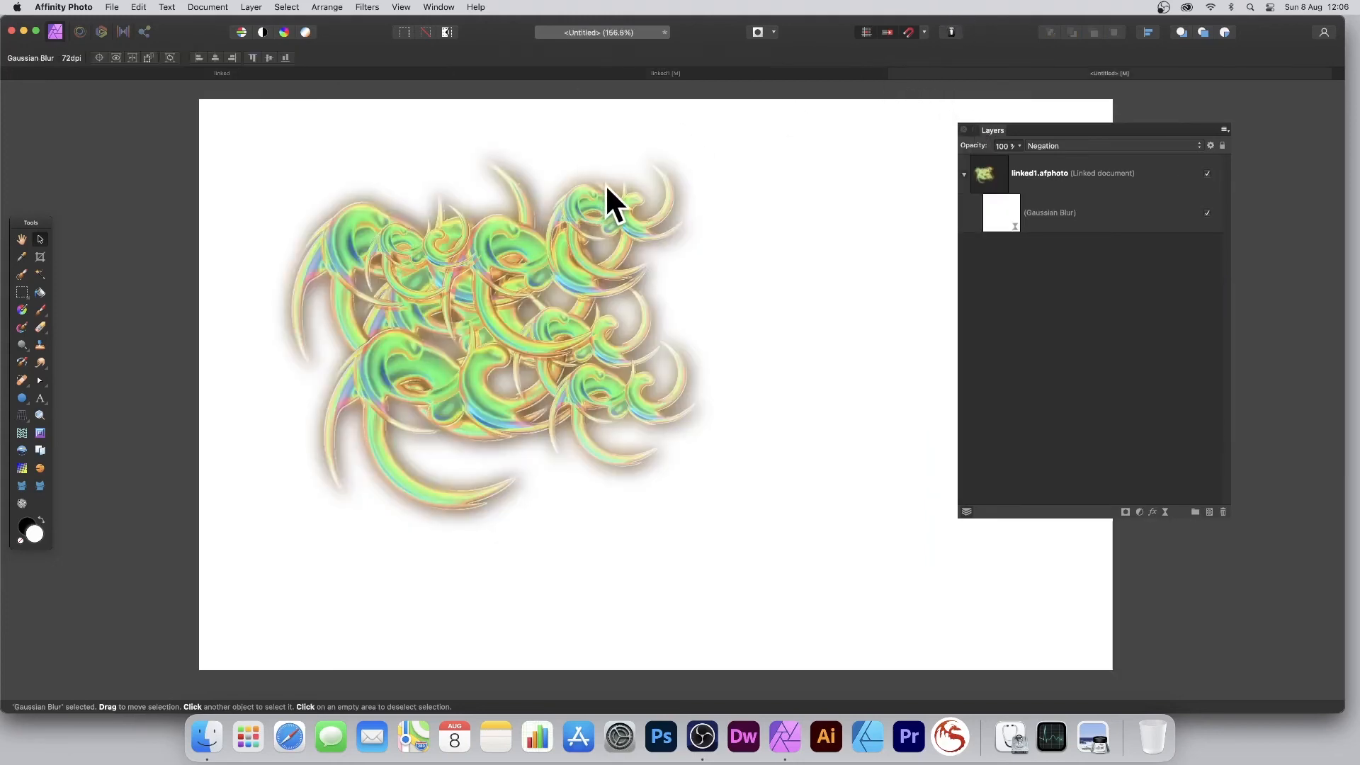
left_click(495, 76)
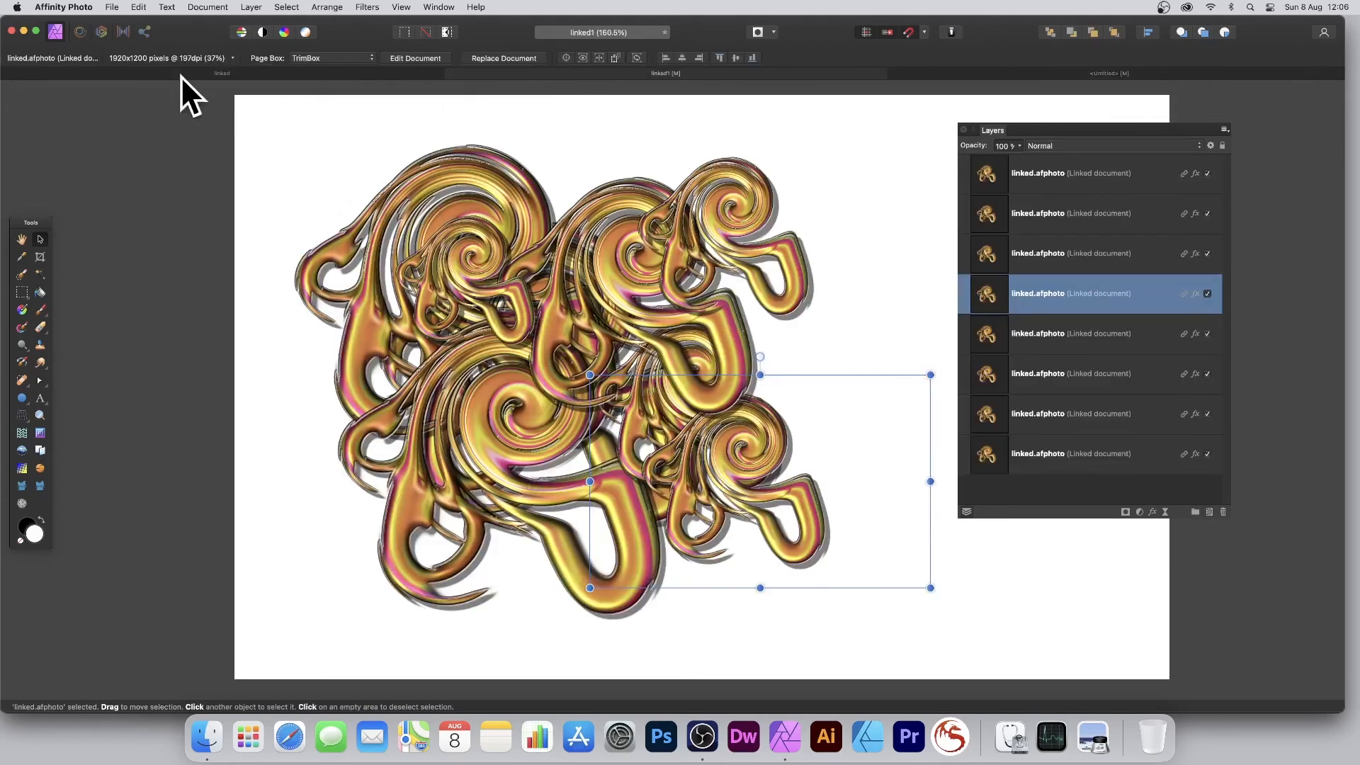
left_click(111, 7)
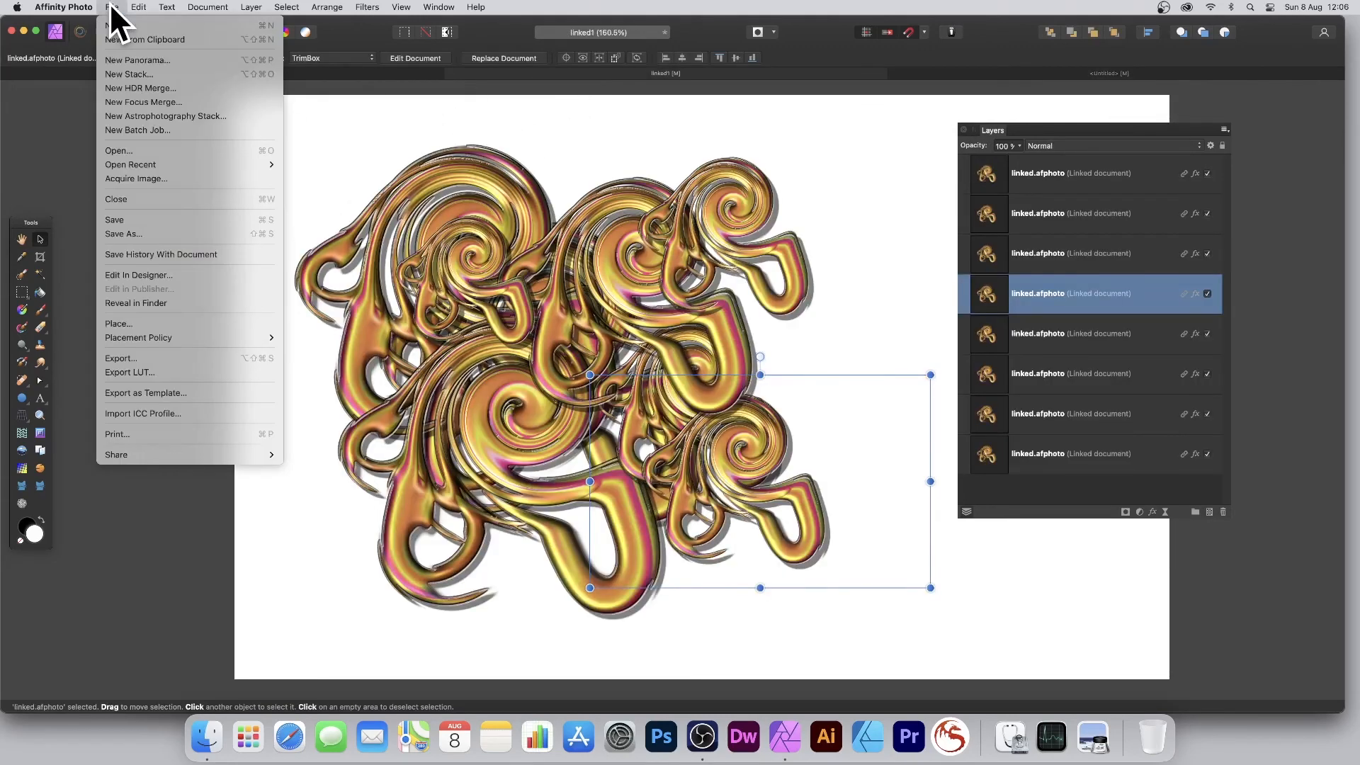
left_click(172, 220)
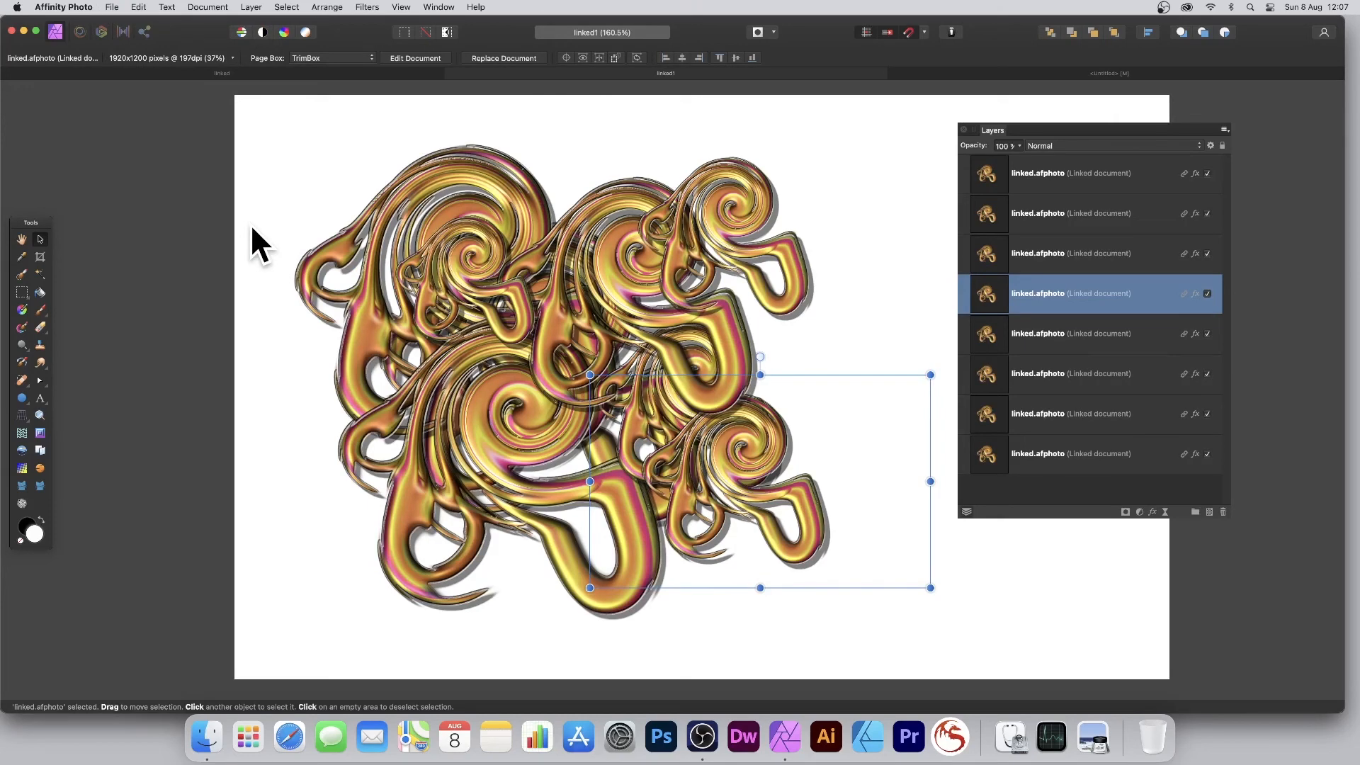
left_click(973, 76)
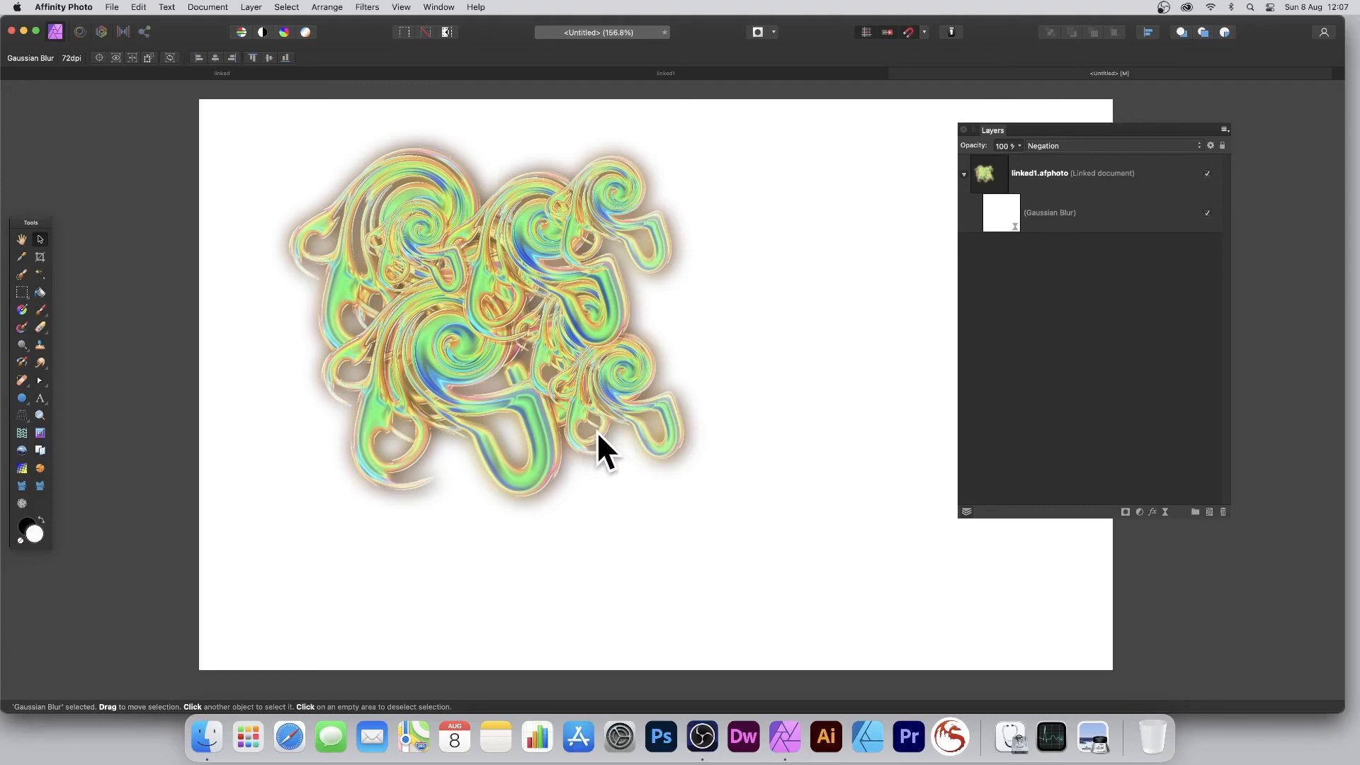
Hide the Gaussian Blur on the placed "linked1" document and put a linked duplicate of the document to its lower right
left_click(1044, 214)
left_click(1207, 212)
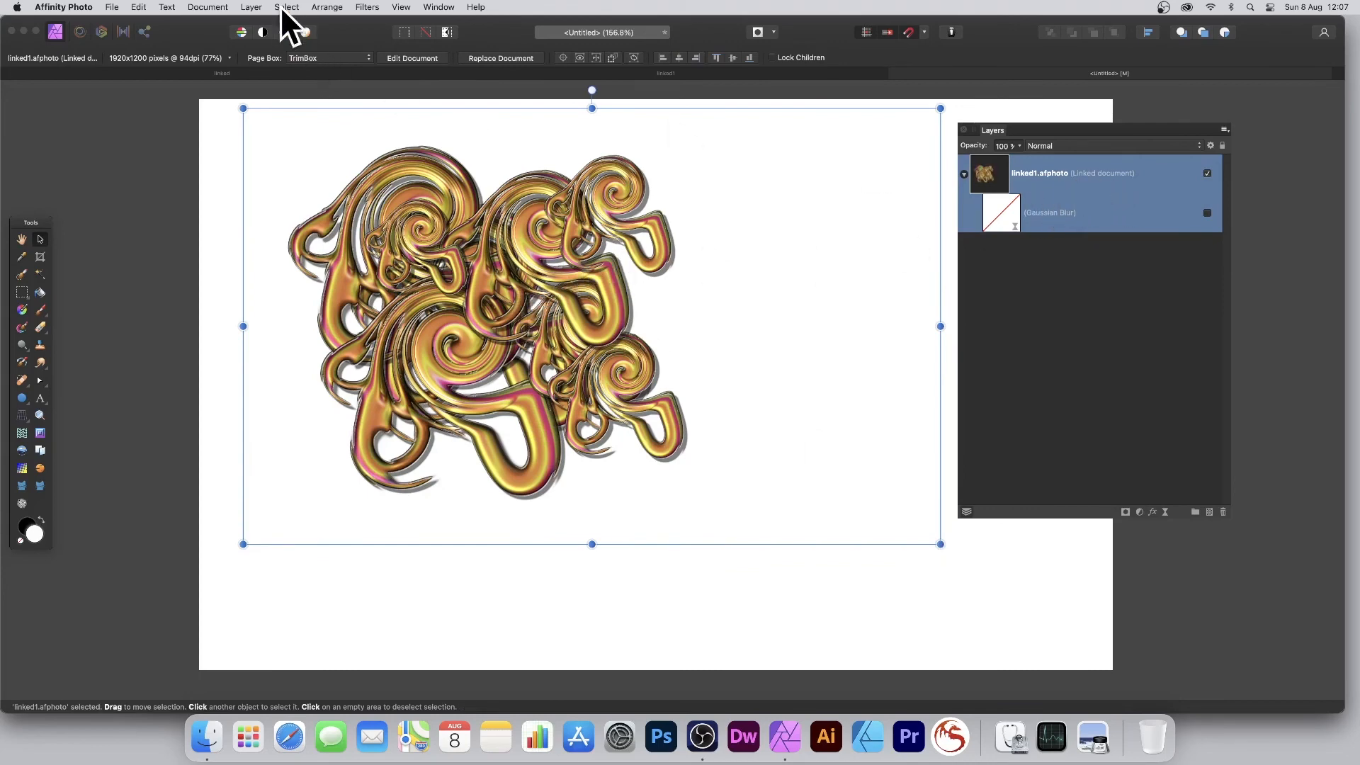
left_click(253, 8)
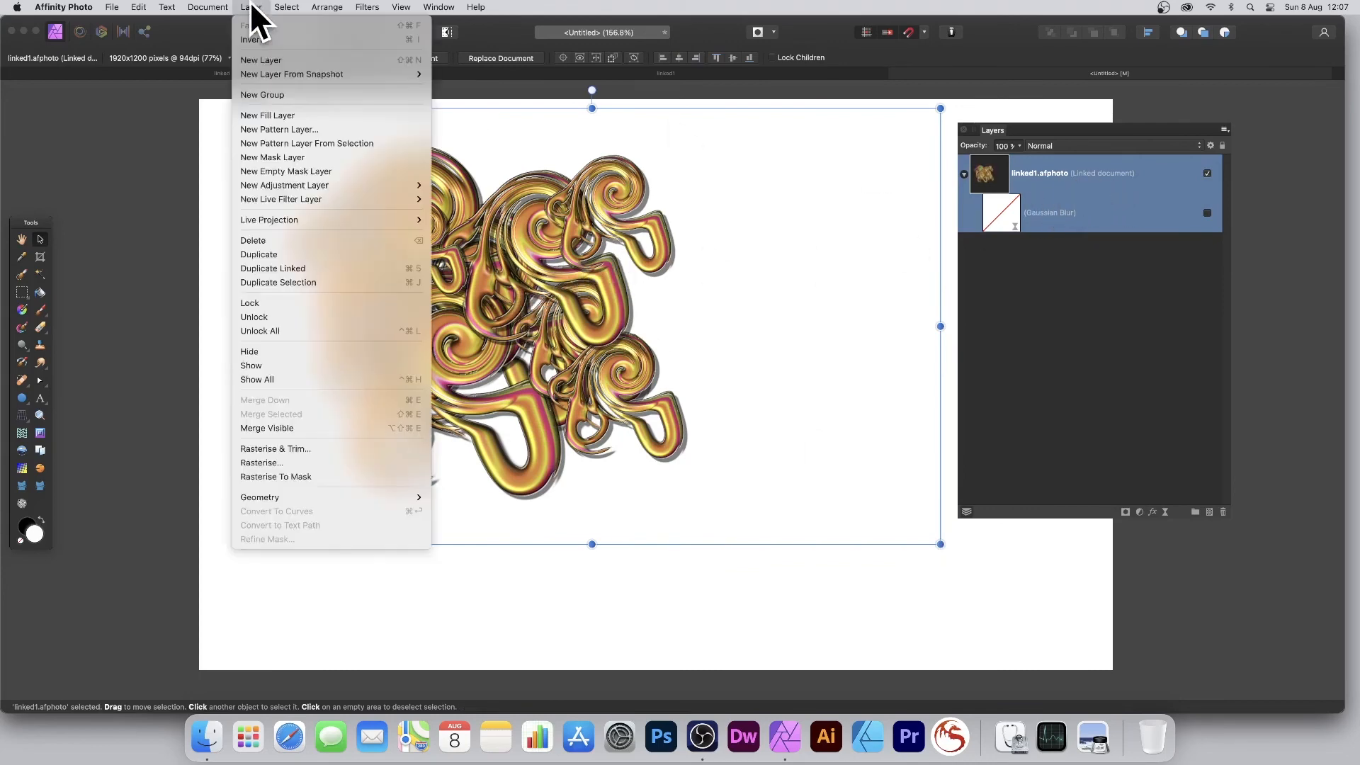
left_click(287, 268)
left_click_drag(526, 254, 670, 329)
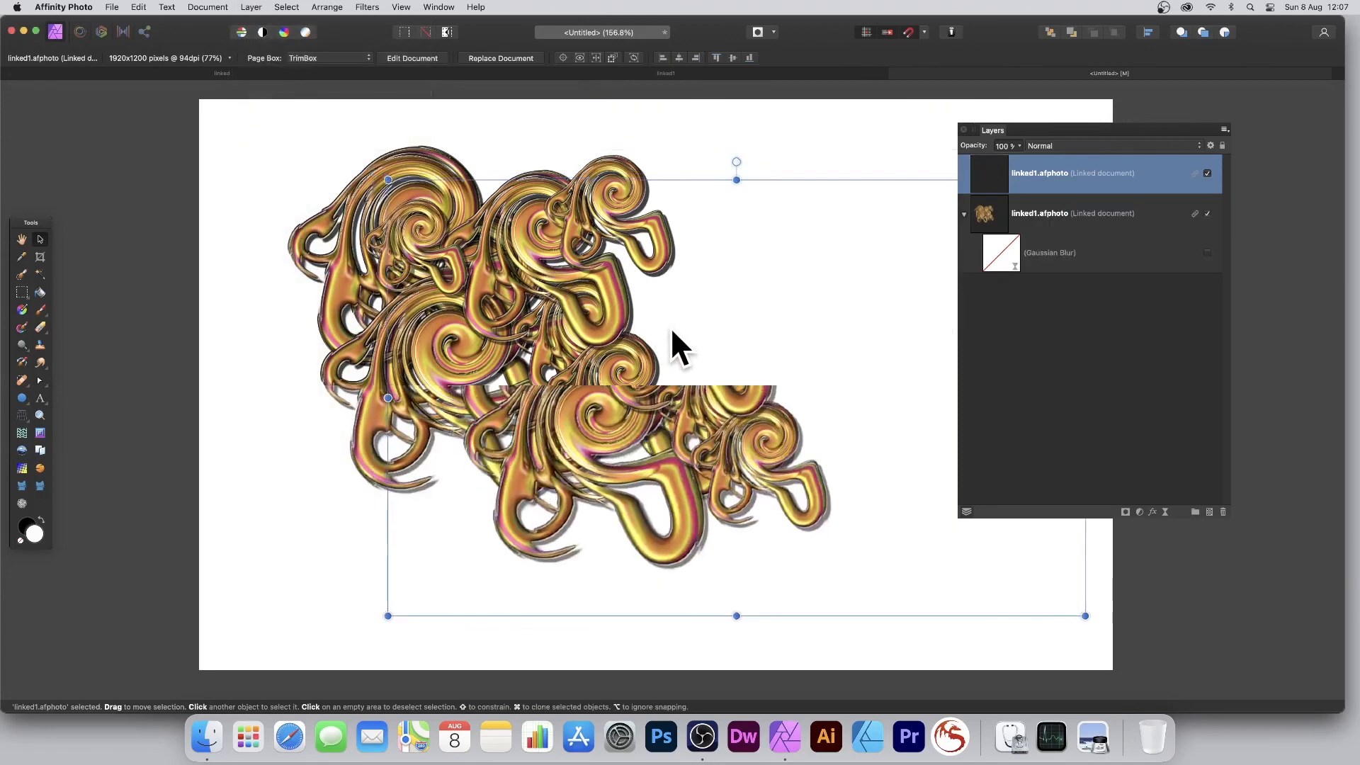
Add two more linked duplicates of "linked1", one at the lower left and one running off the page's upper left
left_click(251, 7)
left_click(297, 269)
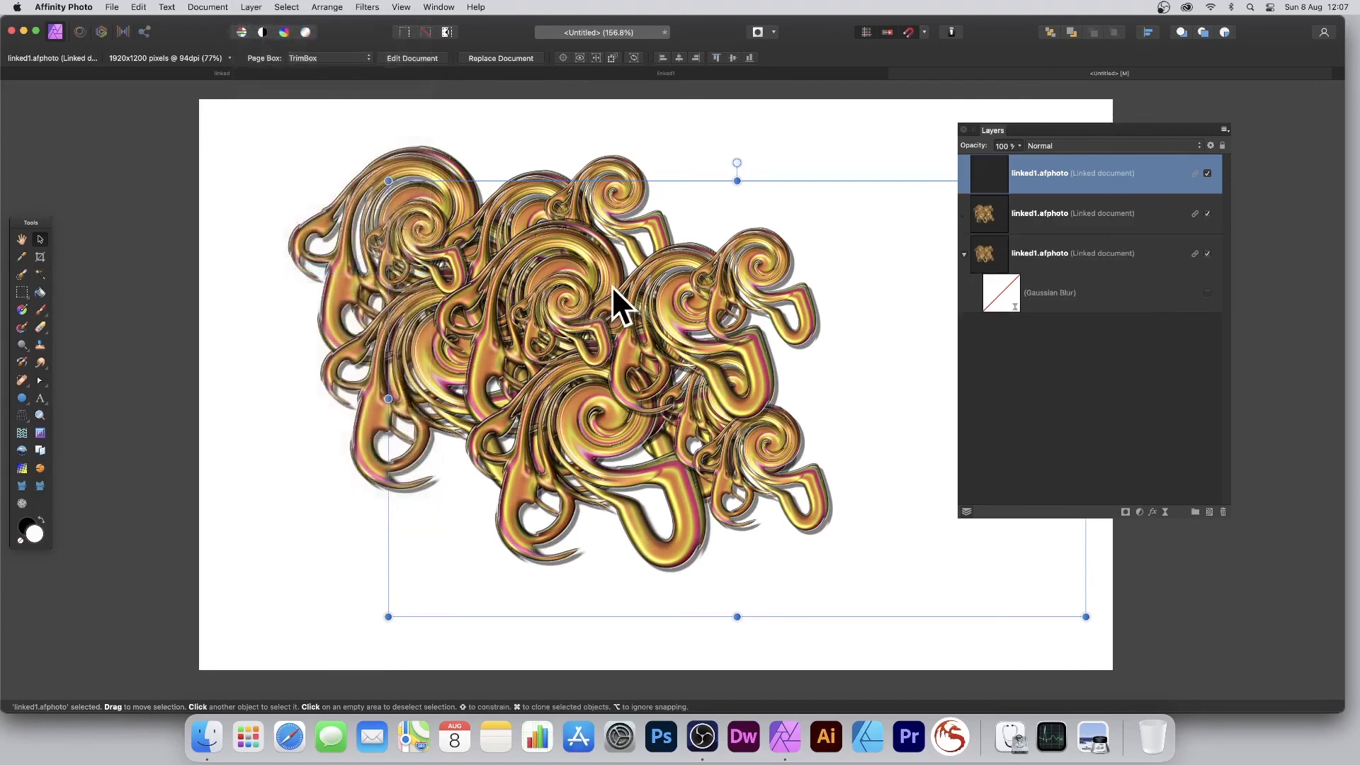
left_click_drag(636, 289, 463, 406)
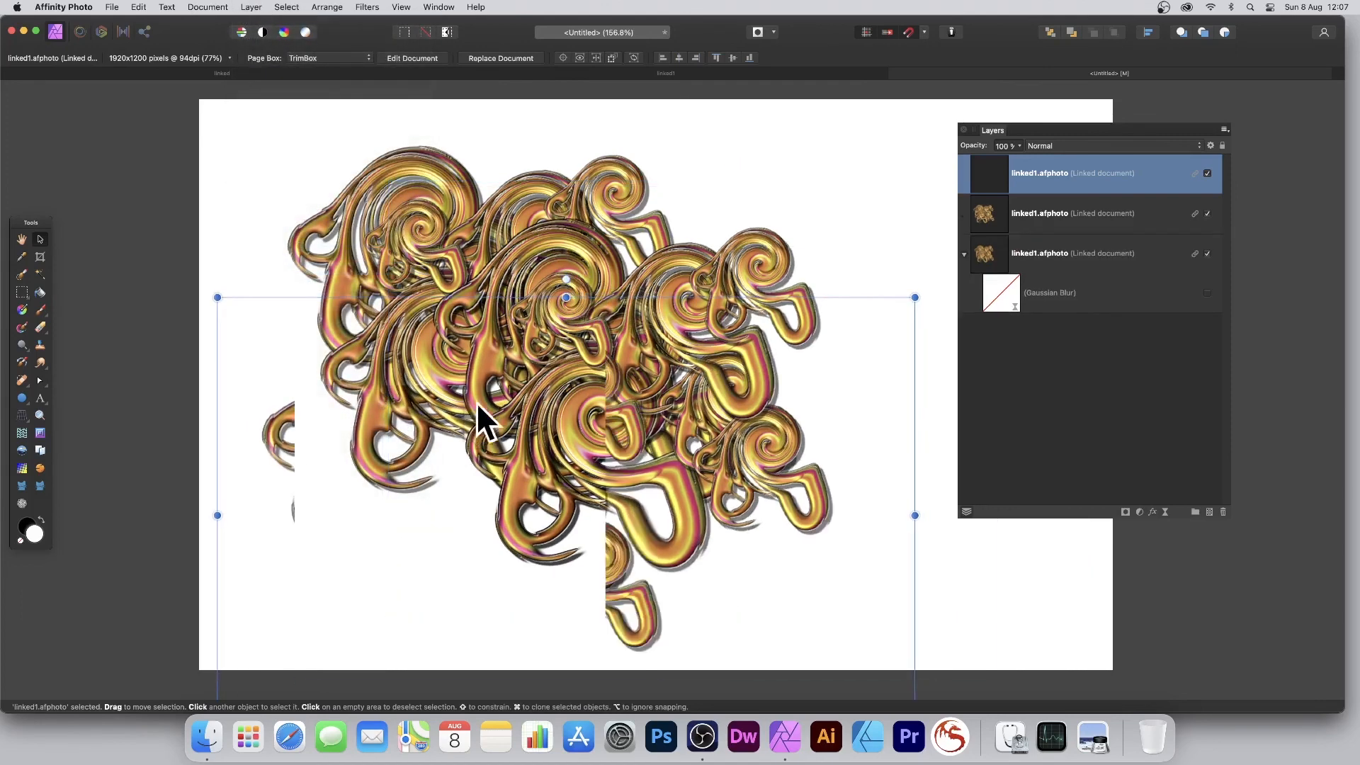
left_click(252, 7)
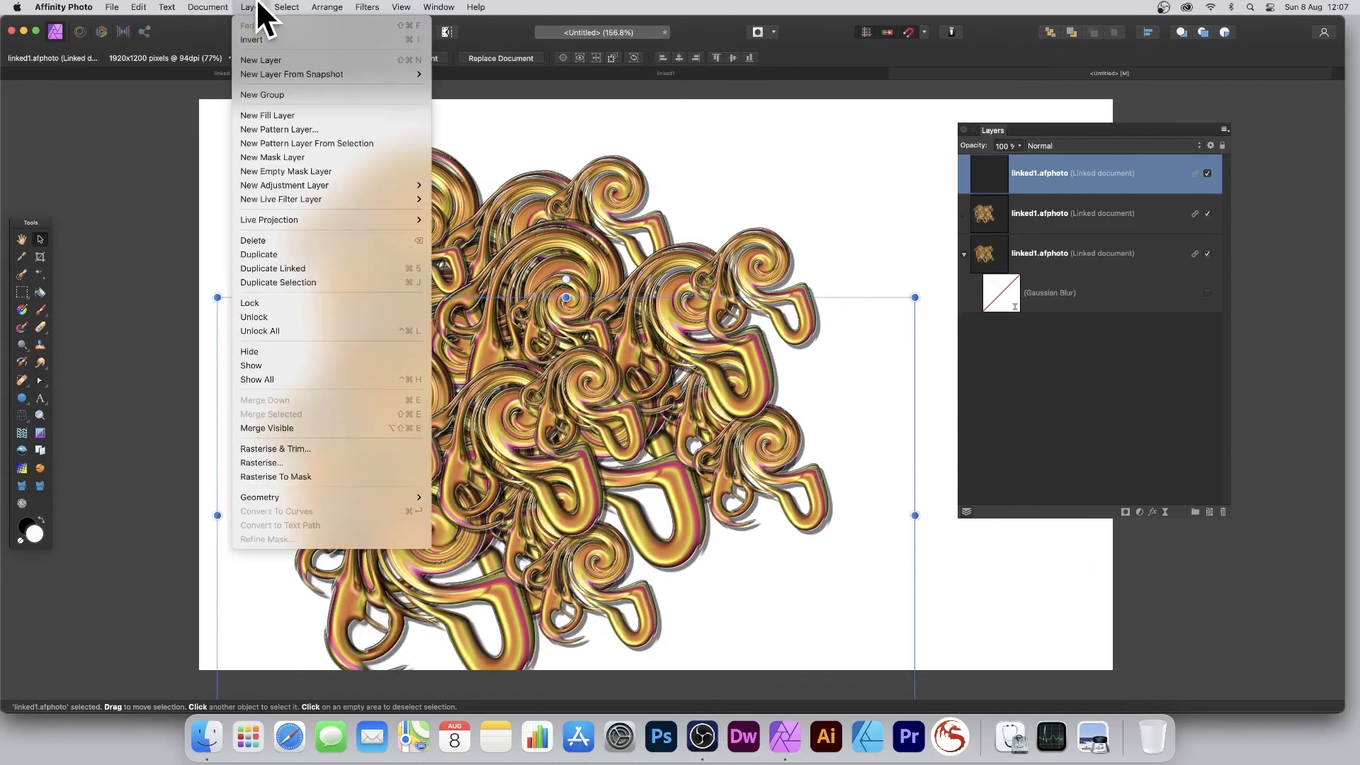
left_click(285, 268)
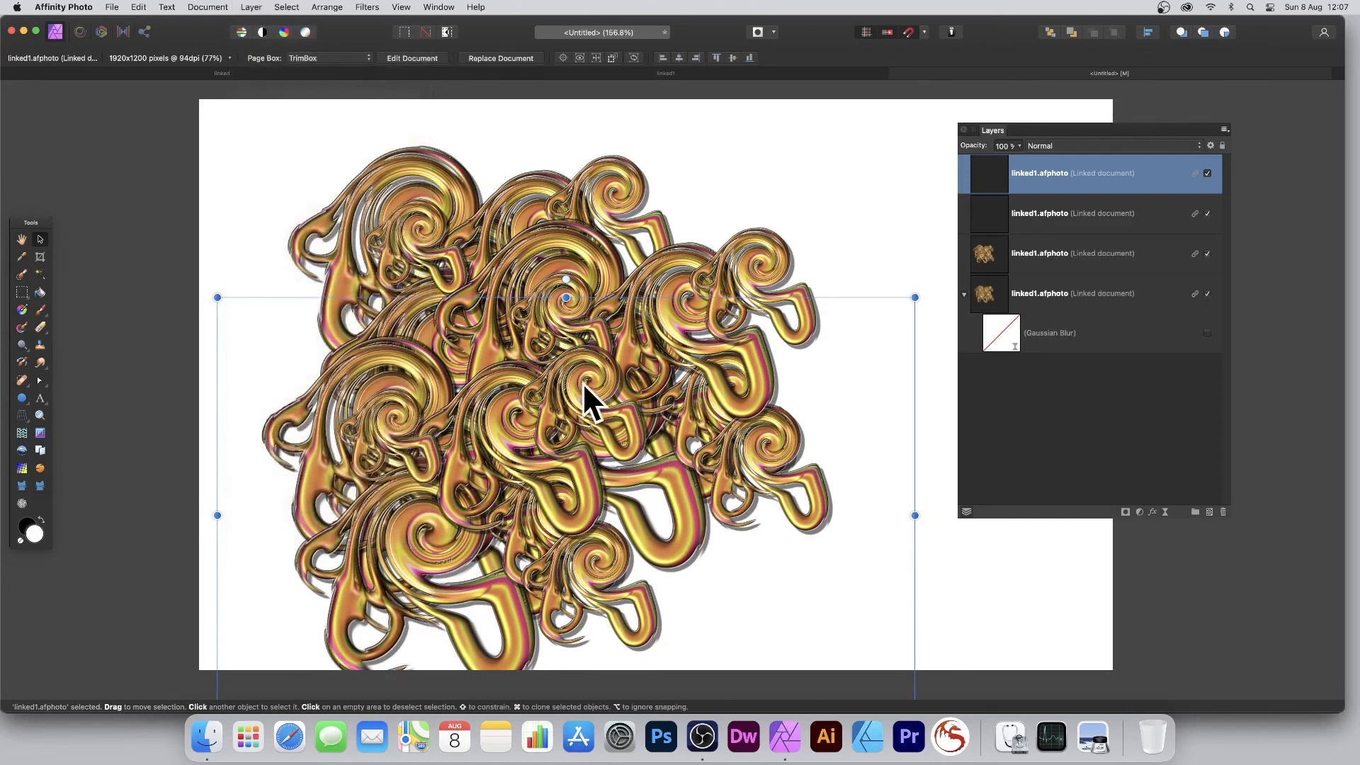
left_click_drag(598, 375, 355, 188)
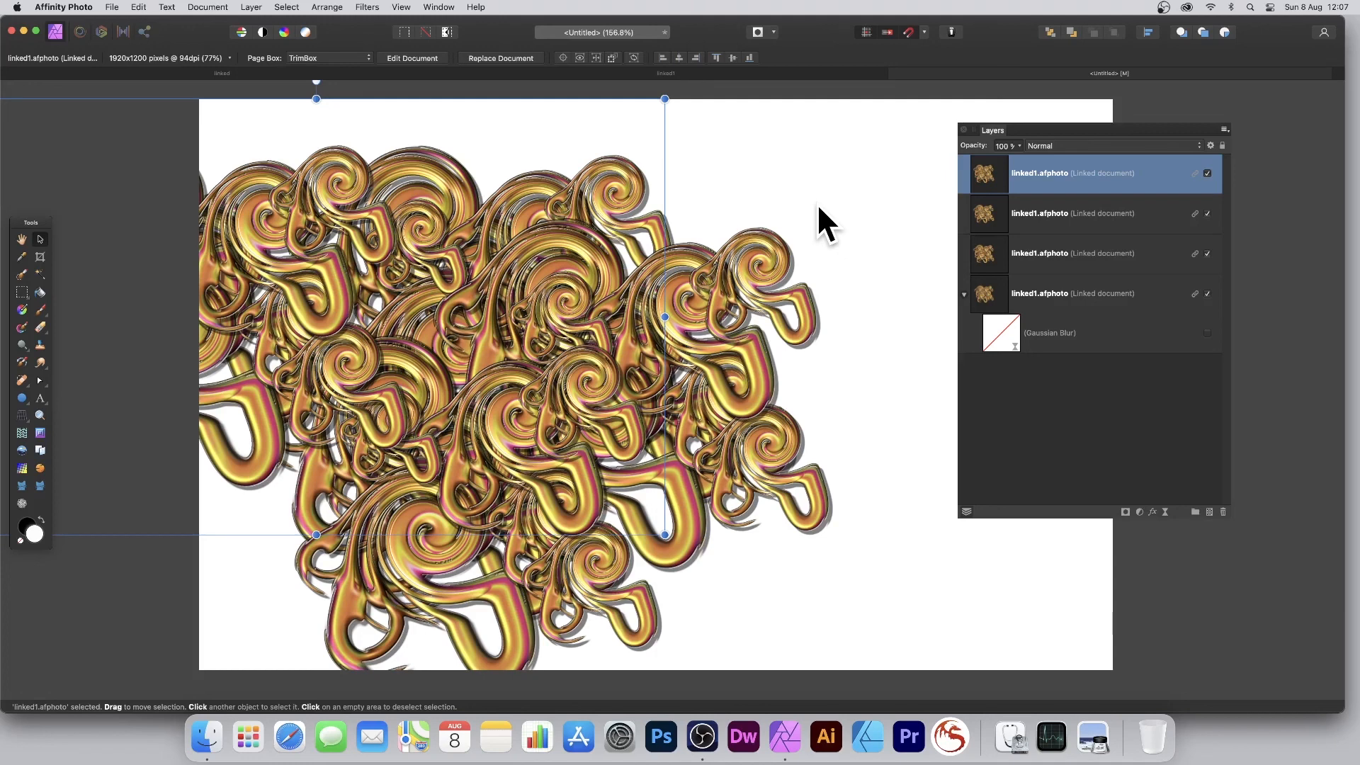
Review the source swirl layers in "linked" and return to the untitled document with the placed copies
left_click(228, 74)
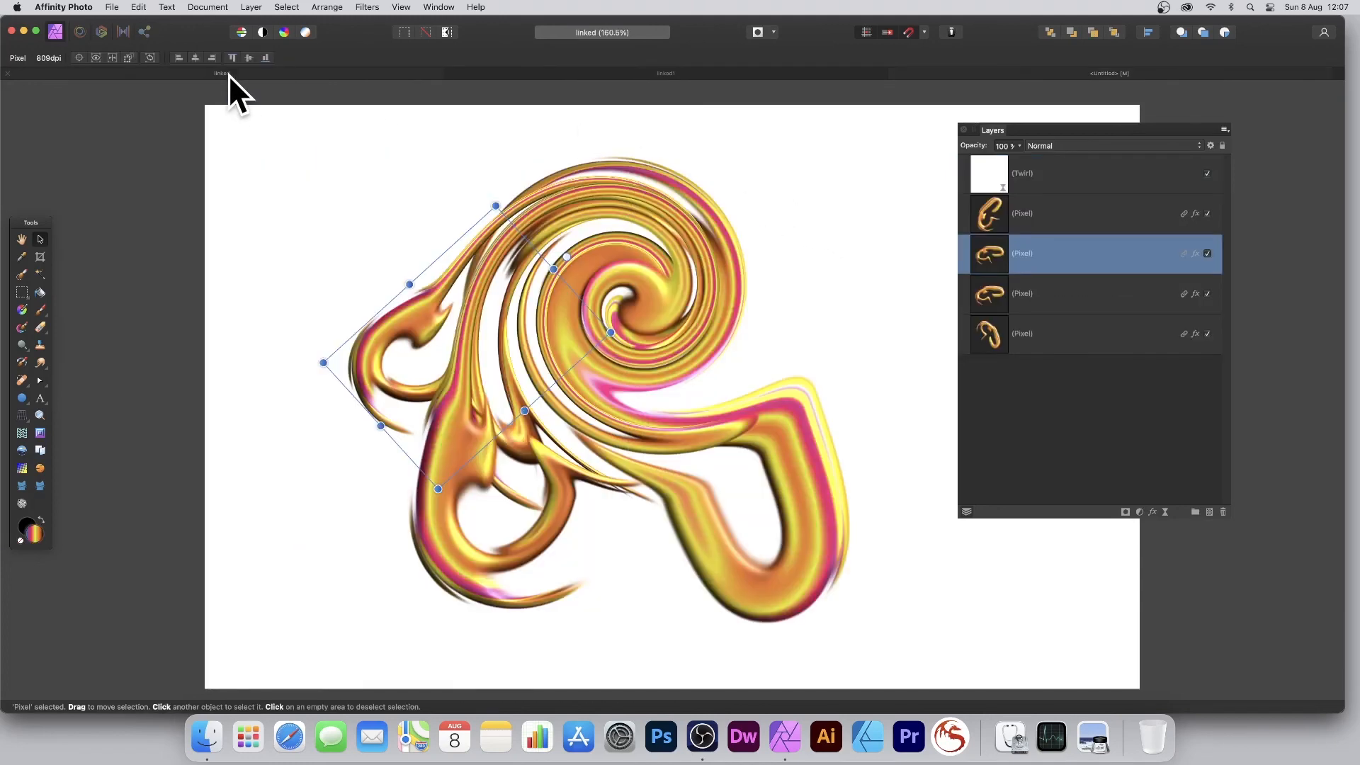
left_click(997, 300)
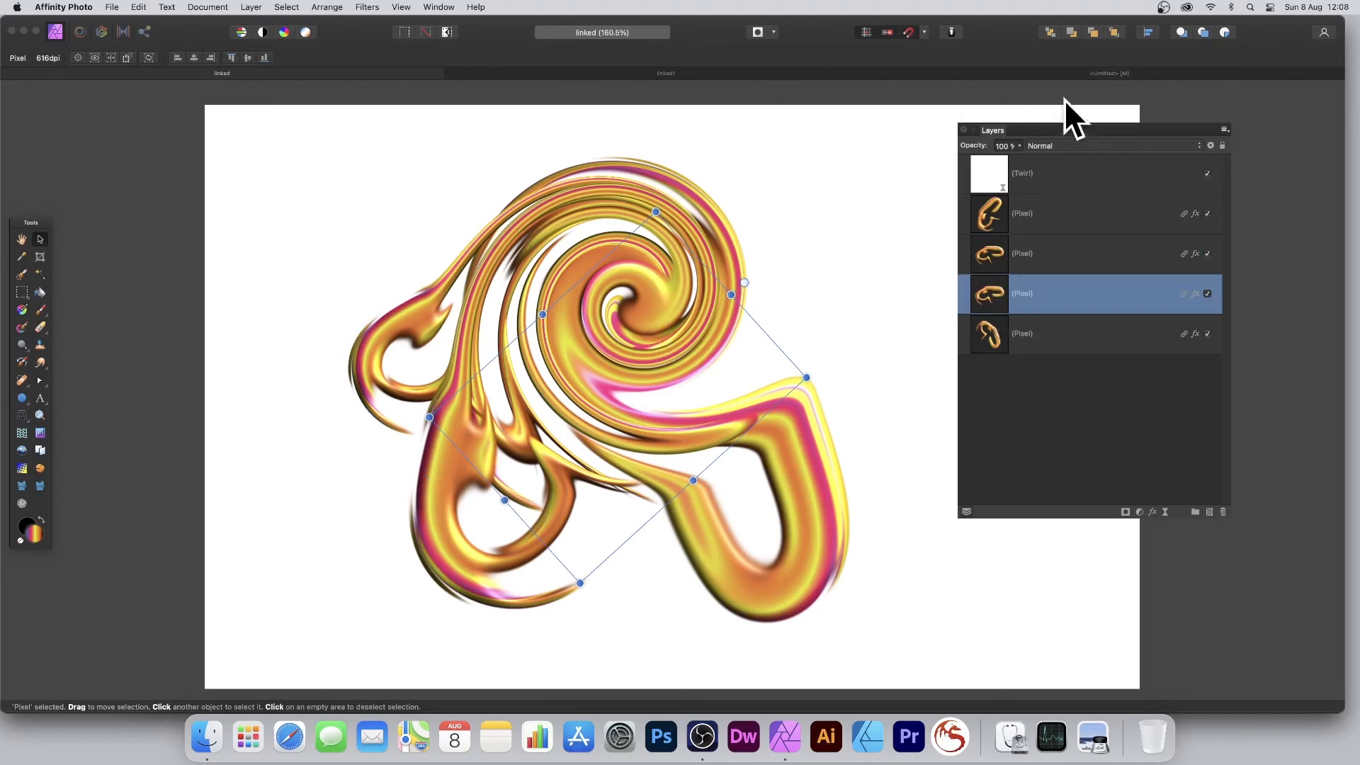
left_click(1056, 71)
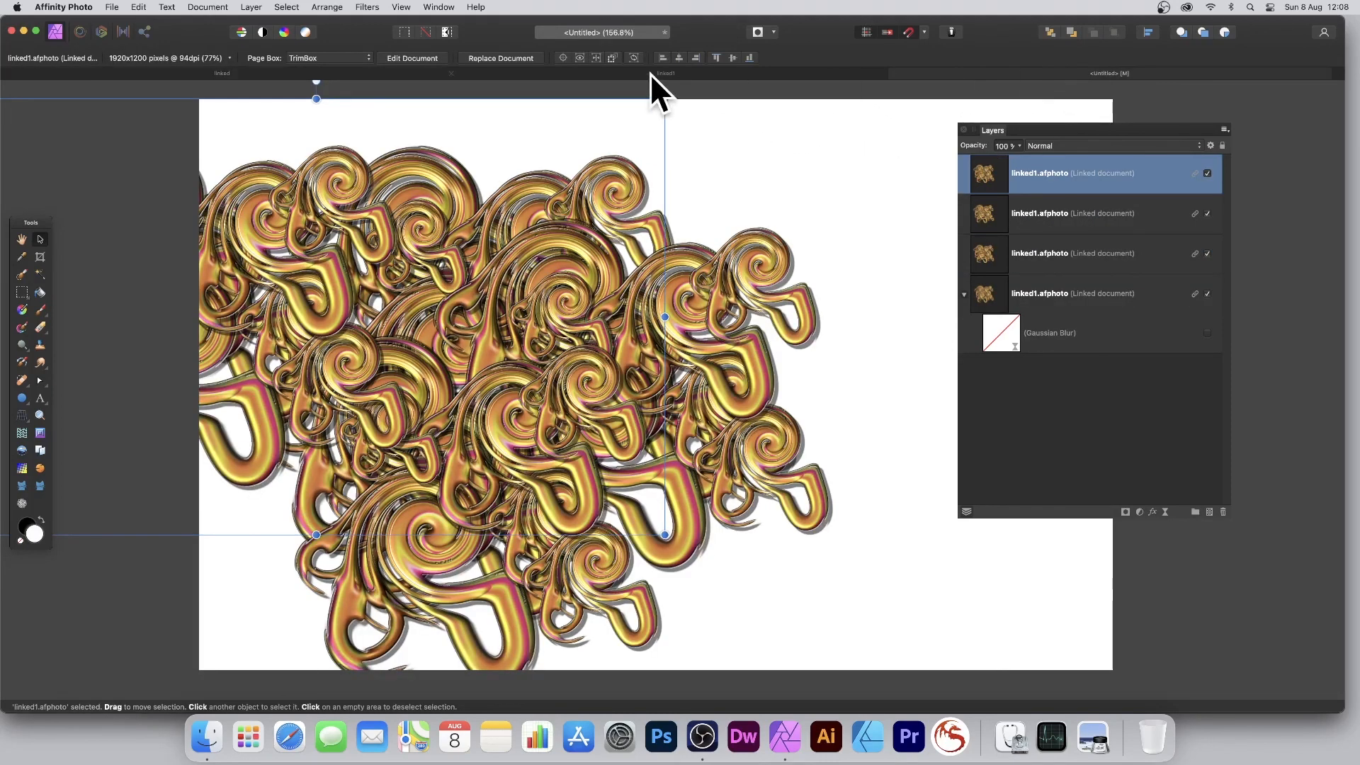